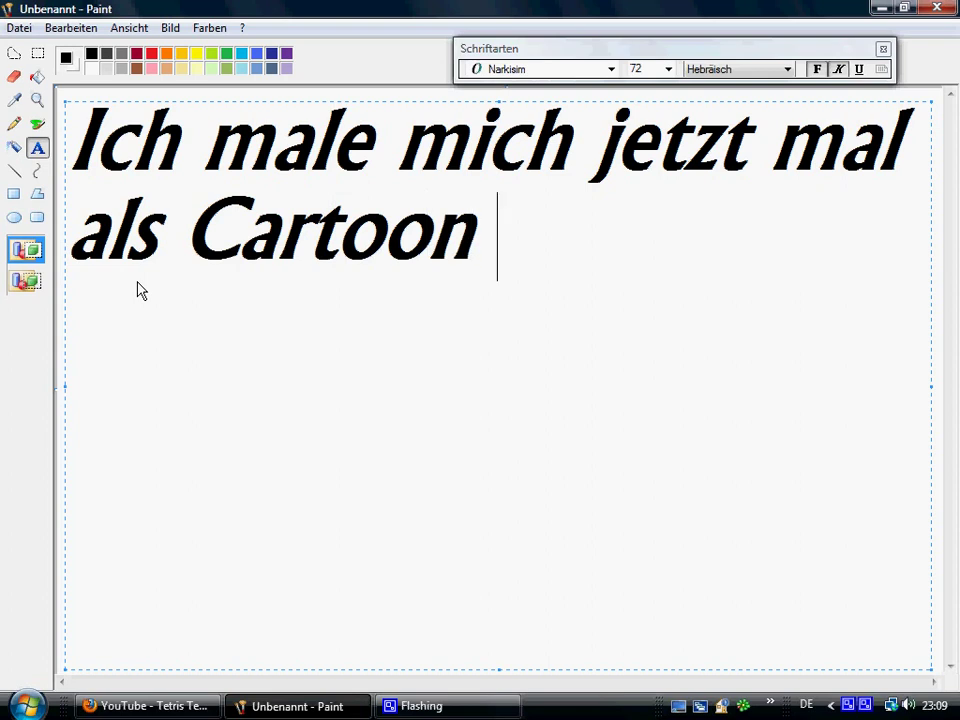
Step: Complete the message in the text box with "... nur so aus langeweile ^^"
text(so aus la)
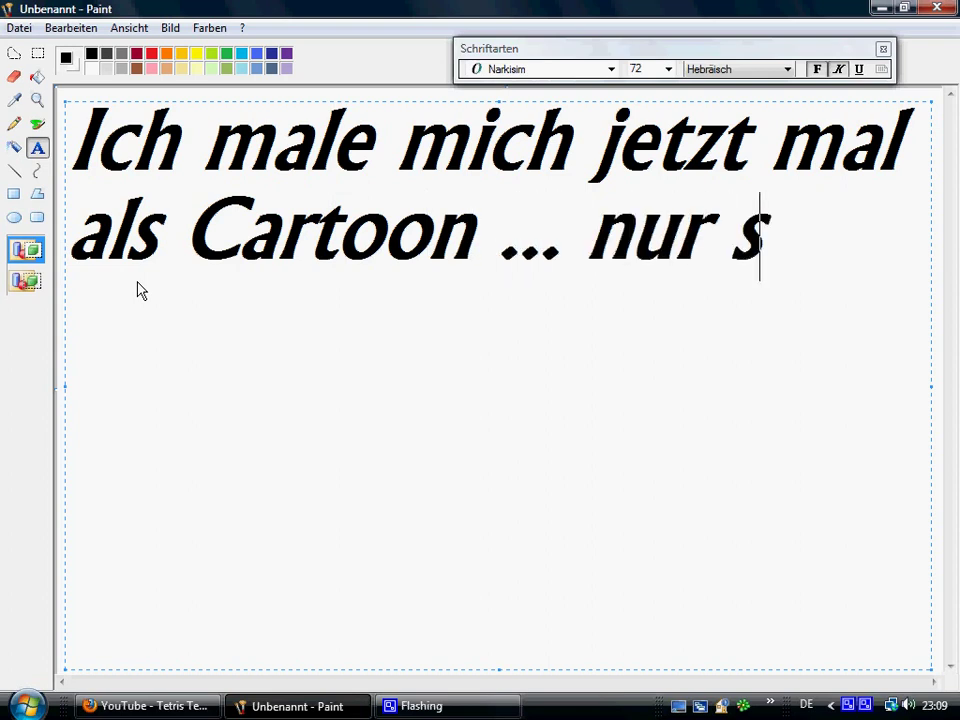
text(ngeweile ^^)
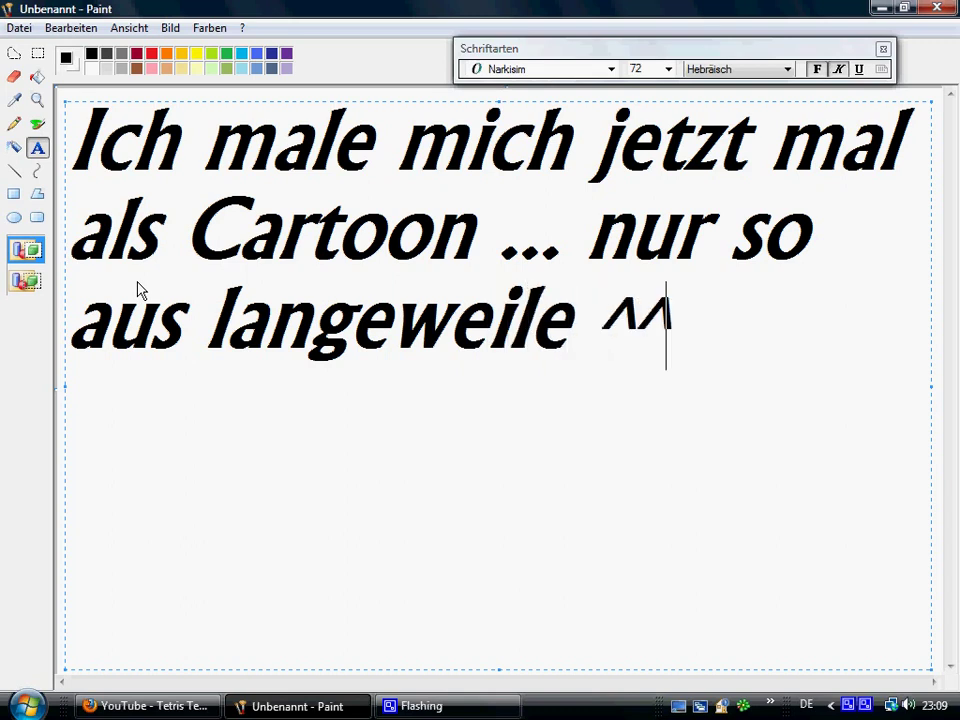
Step: Delete the entire message and close the empty text box to leave a blank canvas
key(BackSpace)
key(BackSpace)
key(BackSpace)
key(BackSpace)
key(BackSpace)
key(BackSpace)
key(BackSpace)
key(BackSpace)
key(BackSpace)
key(BackSpace)
key(BackSpace)
key(BackSpace)
key(BackSpace)
key(BackSpace)
key(BackSpace)
key(BackSpace)
key(BackSpace)
key(BackSpace)
key(BackSpace)
key(BackSpace)
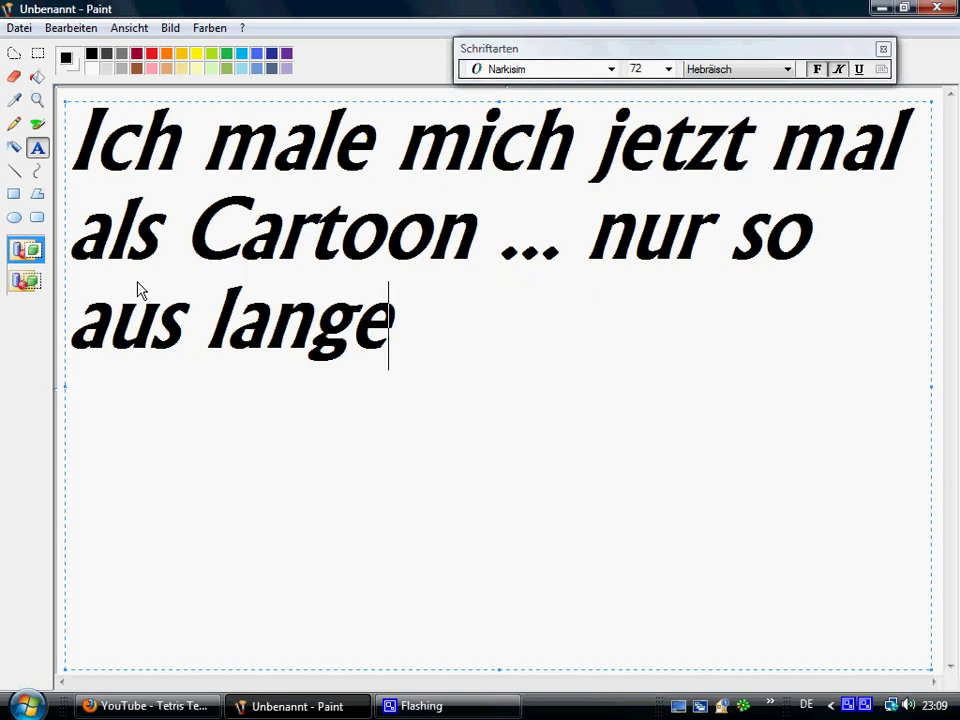
key(BackSpace)
key(BackSpace)
key(BackSpace)
key(BackSpace)
key(BackSpace)
key(BackSpace)
key(BackSpace)
key(BackSpace)
key(BackSpace)
key(BackSpace)
key(BackSpace)
key(BackSpace)
key(BackSpace)
key(BackSpace)
key(BackSpace)
key(BackSpace)
key(BackSpace)
key(BackSpace)
key(BackSpace)
key(BackSpace)
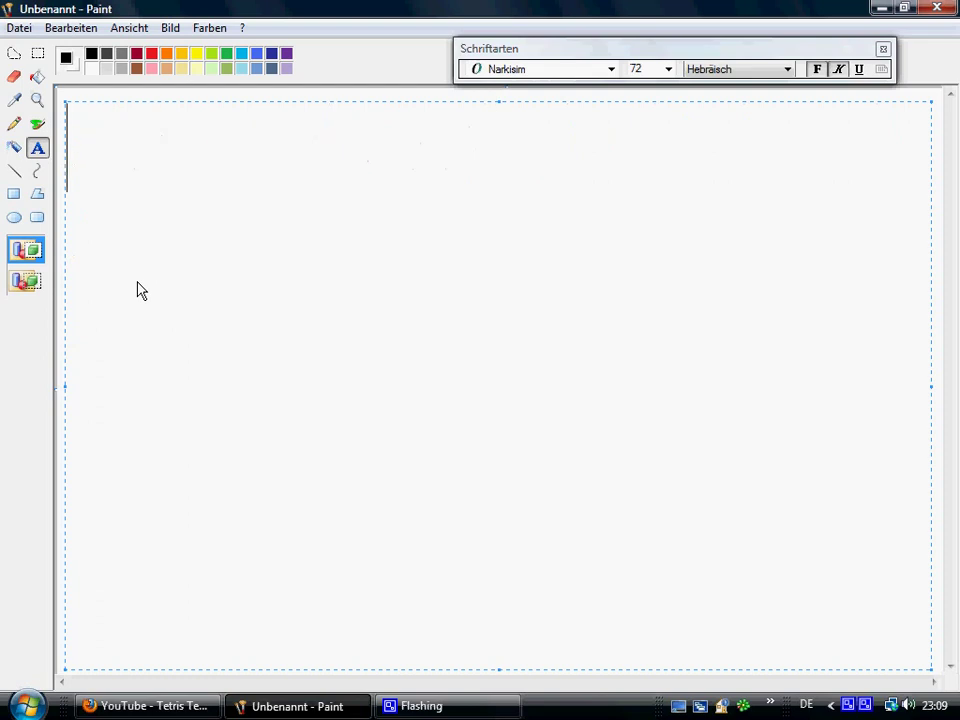
click(69, 101)
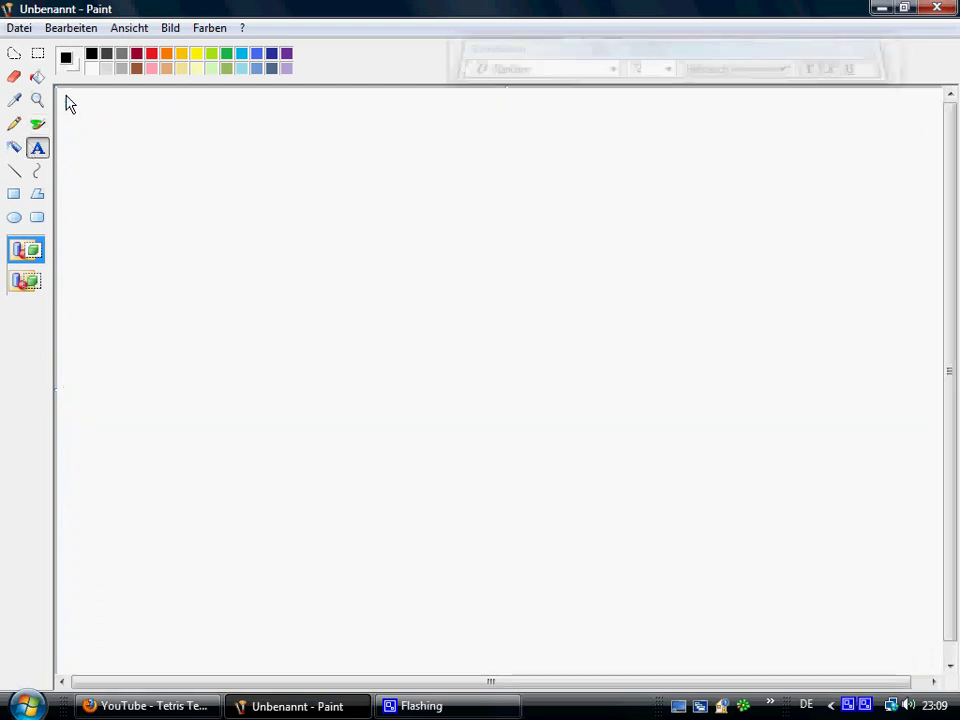
Step: Paint a cartoon head outline in black with the Brush: a rounded face with one ear, topped by hair with a jagged fringe
click(39, 124)
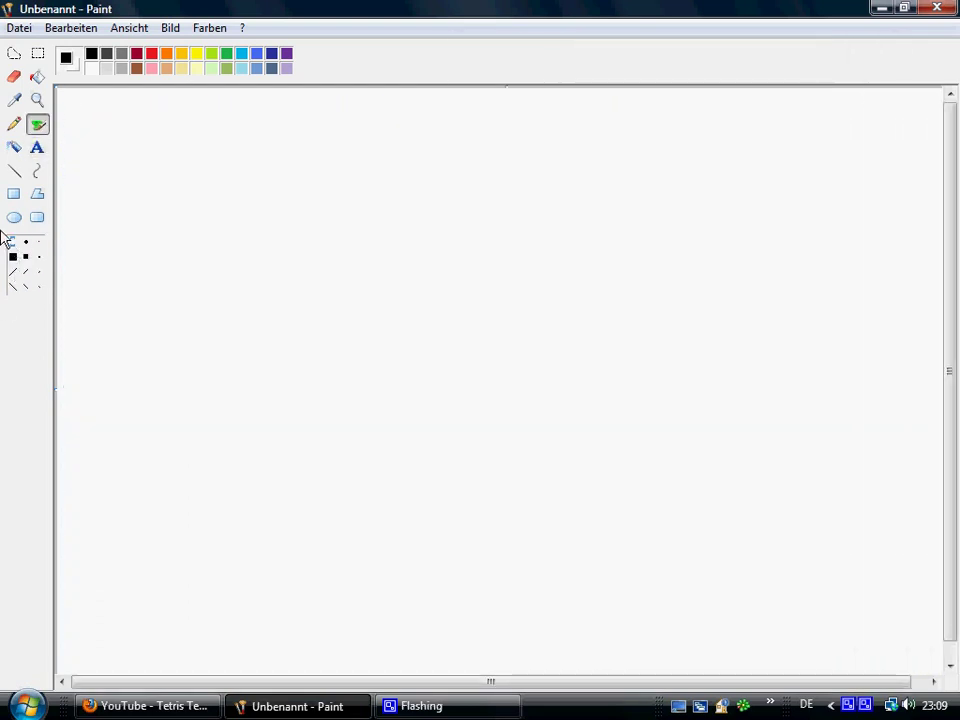
mouse_move(365, 215)
mouse_down()
mouse_move(344, 313)
mouse_move(372, 366)
mouse_move(446, 406)
mouse_move(501, 411)
mouse_move(556, 399)
mouse_move(591, 323)
mouse_move(638, 314)
mouse_move(656, 263)
mouse_move(611, 227)
mouse_up()
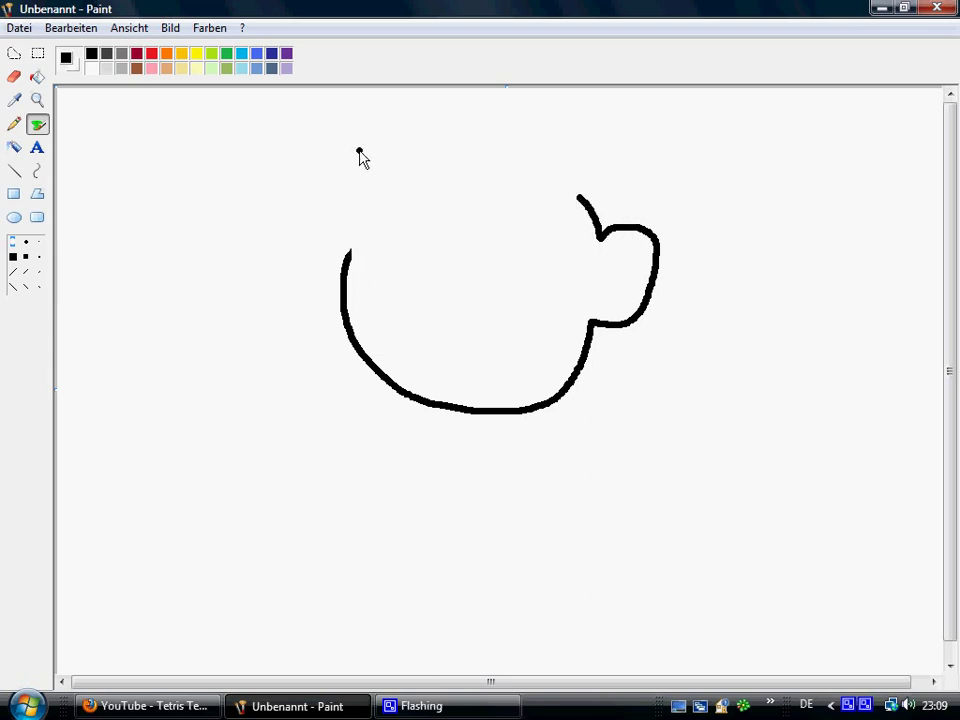
mouse_move(360, 152)
mouse_down()
mouse_move(317, 224)
mouse_move(318, 298)
mouse_up()
mouse_move(358, 244)
mouse_down()
mouse_move(416, 210)
mouse_move(421, 258)
mouse_move(443, 222)
mouse_move(480, 199)
mouse_up()
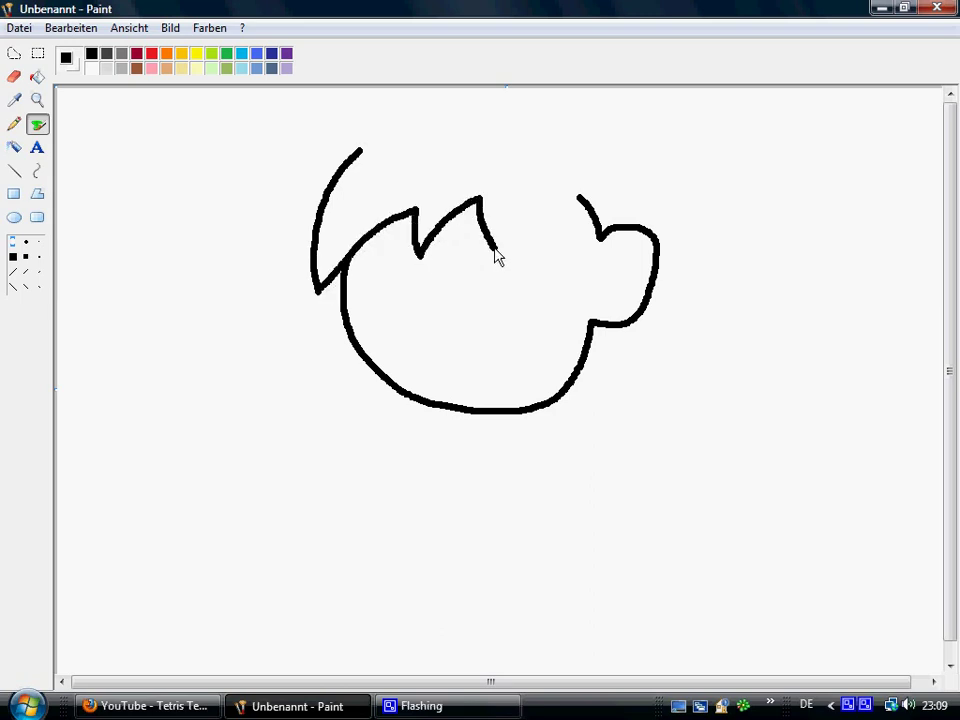
mouse_move(497, 256)
mouse_down()
mouse_move(536, 200)
mouse_move(561, 197)
mouse_move(592, 222)
mouse_up()
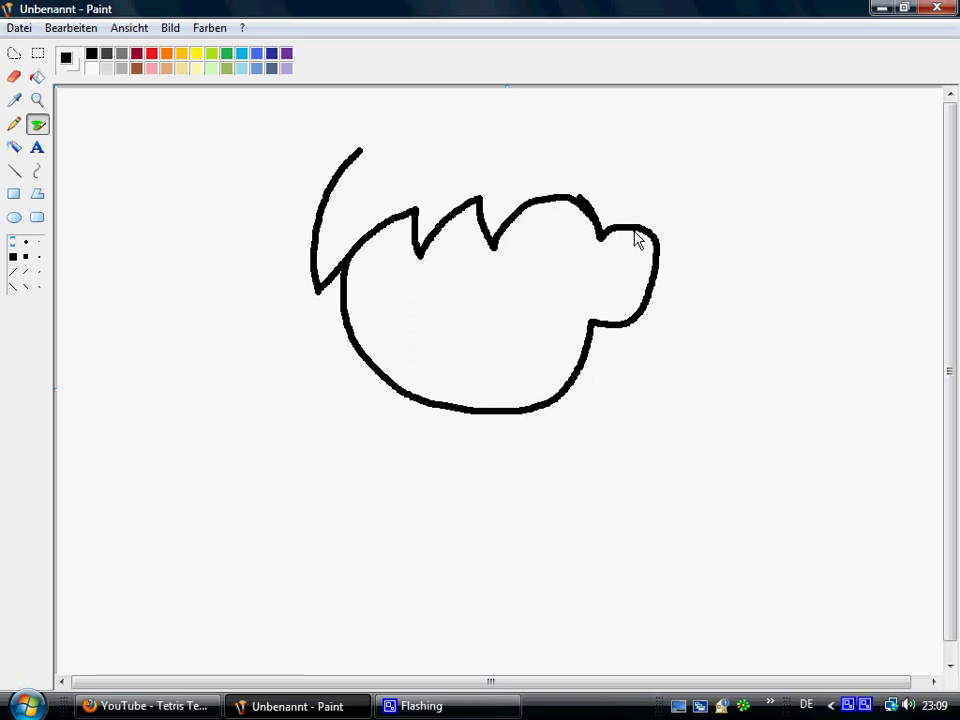
mouse_move(633, 226)
mouse_down()
mouse_move(616, 168)
mouse_move(596, 147)
mouse_move(551, 130)
mouse_move(503, 127)
mouse_move(456, 140)
mouse_move(415, 127)
mouse_move(370, 150)
mouse_up()
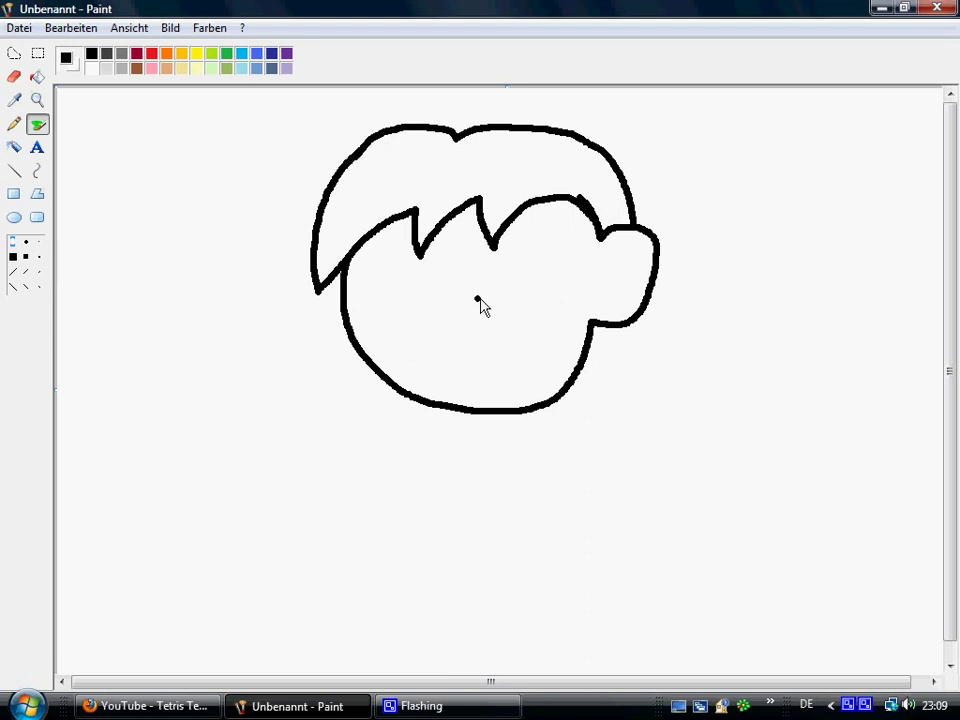
Step: Paint a short curved line inside the ear, working at a magnified view
click(37, 99)
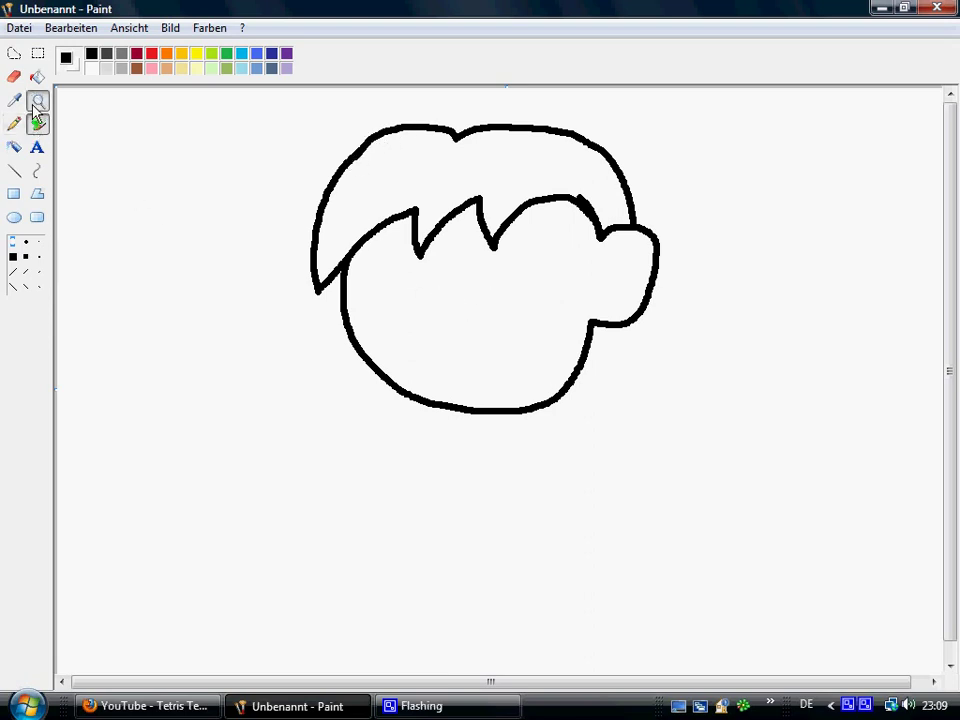
click(435, 293)
click(37, 124)
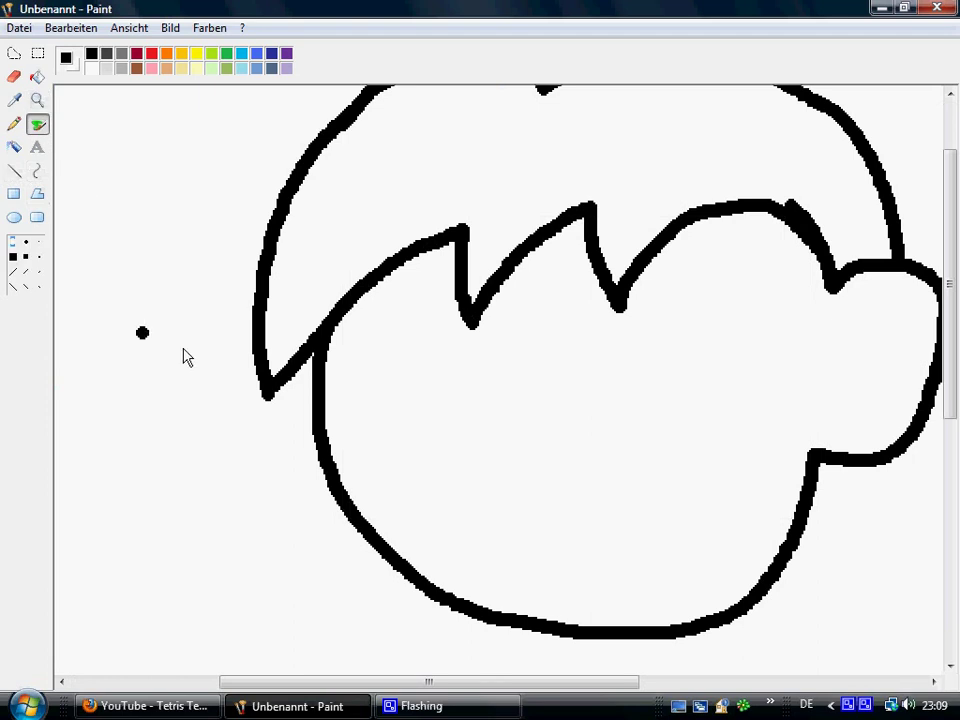
drag(431, 684, 493, 669)
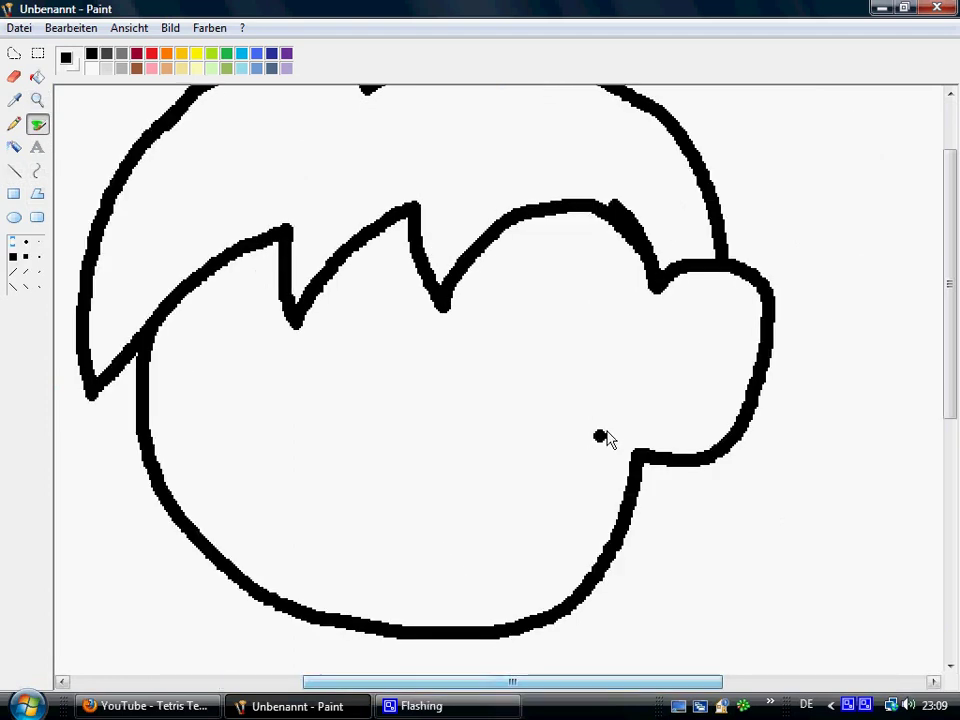
mouse_move(723, 364)
mouse_down()
mouse_move(714, 388)
mouse_move(670, 410)
mouse_up()
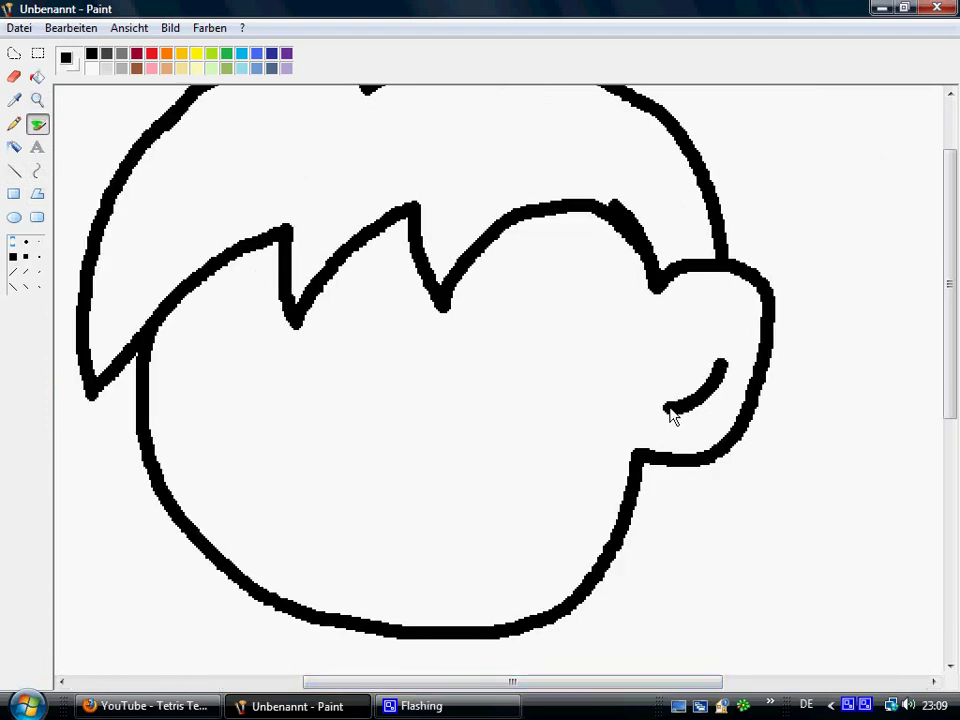
mouse_move(418, 380)
mouse_down()
mouse_move(381, 369)
mouse_move(332, 387)
mouse_move(319, 437)
mouse_move(350, 464)
mouse_move(416, 451)
mouse_up()
click(418, 411)
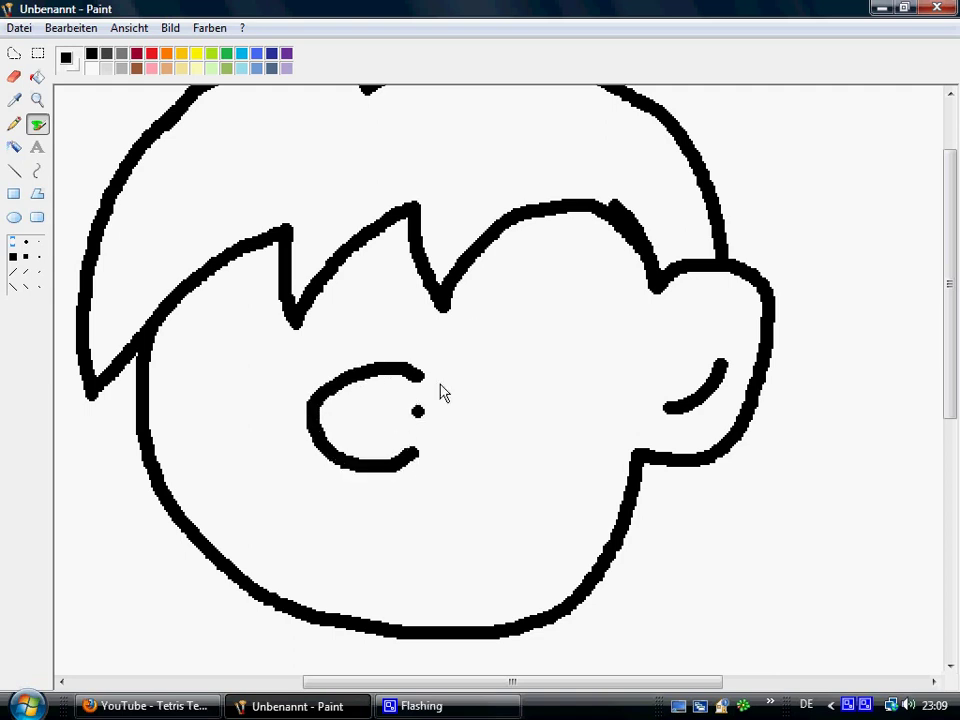
key(ctrl+z)
mouse_move(468, 306)
mouse_down()
mouse_move(561, 286)
mouse_move(591, 341)
mouse_move(540, 412)
mouse_move(493, 411)
mouse_move(457, 385)
mouse_move(452, 349)
mouse_move(474, 306)
mouse_up()
click(339, 291)
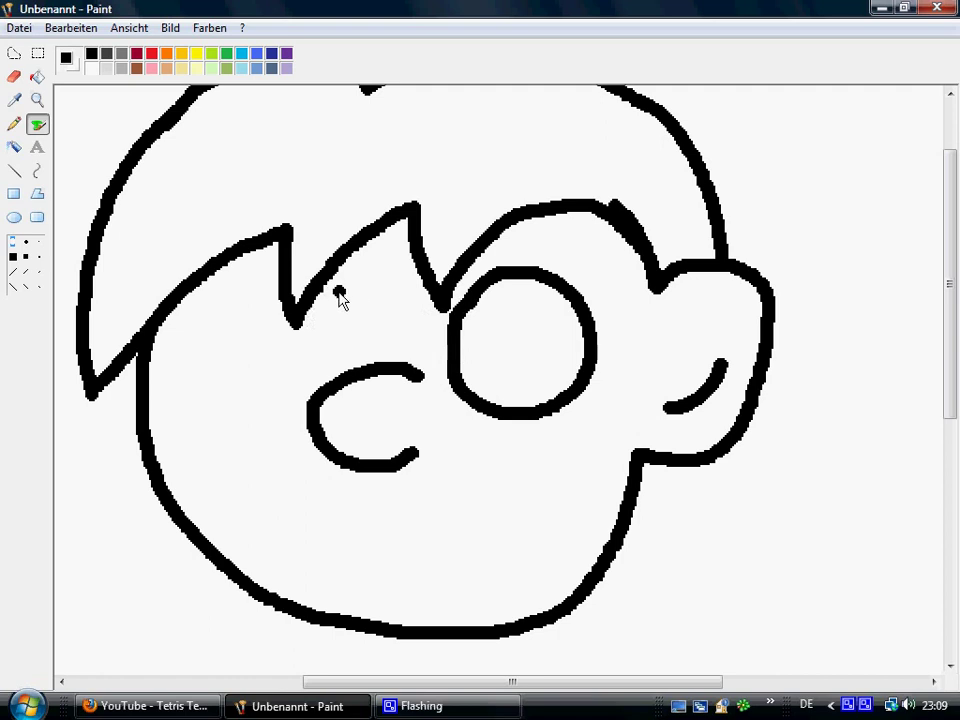
mouse_move(339, 292)
mouse_down()
mouse_move(406, 276)
mouse_move(438, 302)
mouse_up()
drag(444, 350, 422, 375)
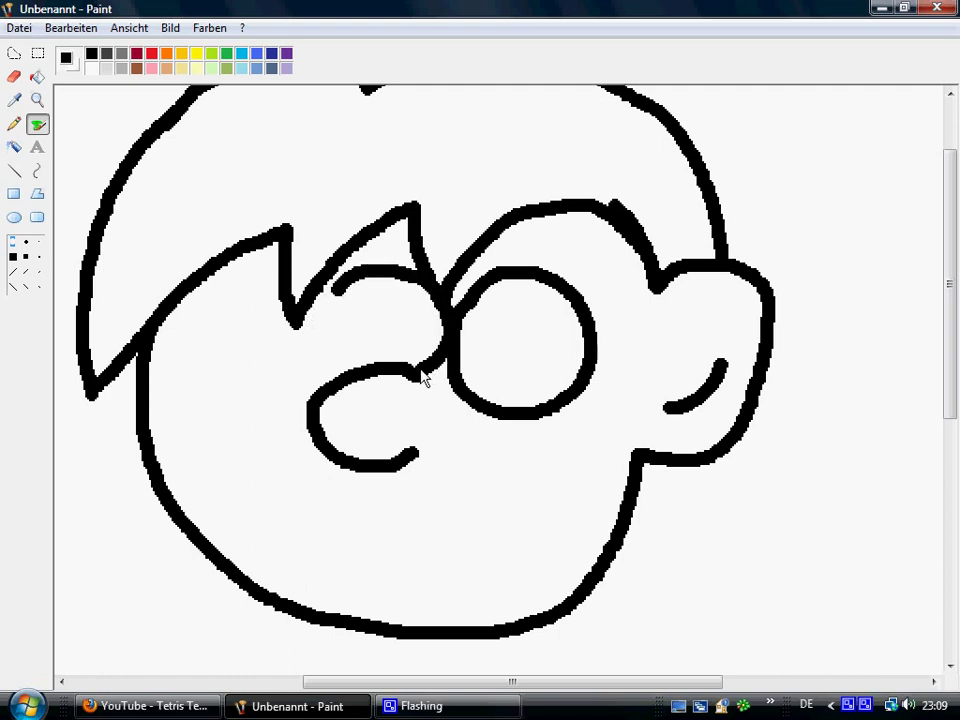
click(70, 28)
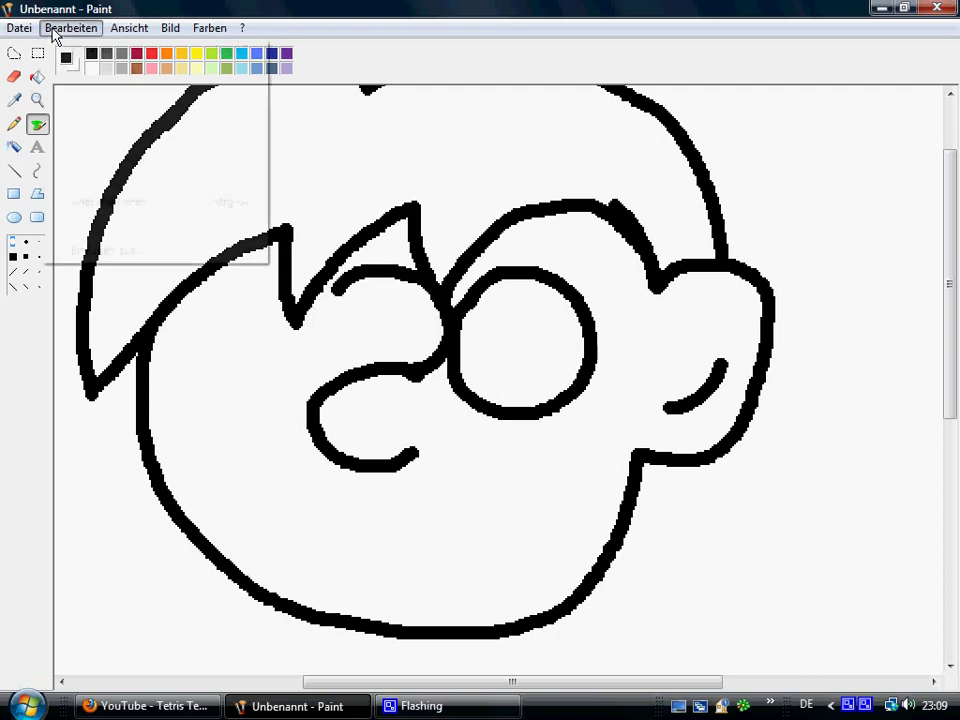
click(64, 49)
click(70, 28)
click(64, 49)
click(70, 28)
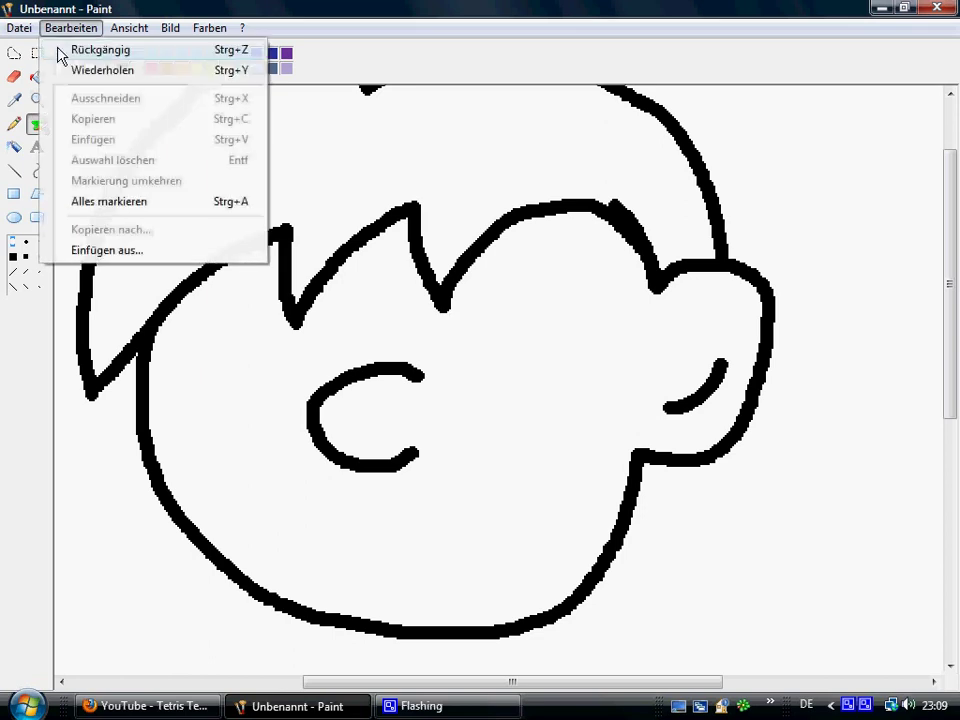
click(64, 49)
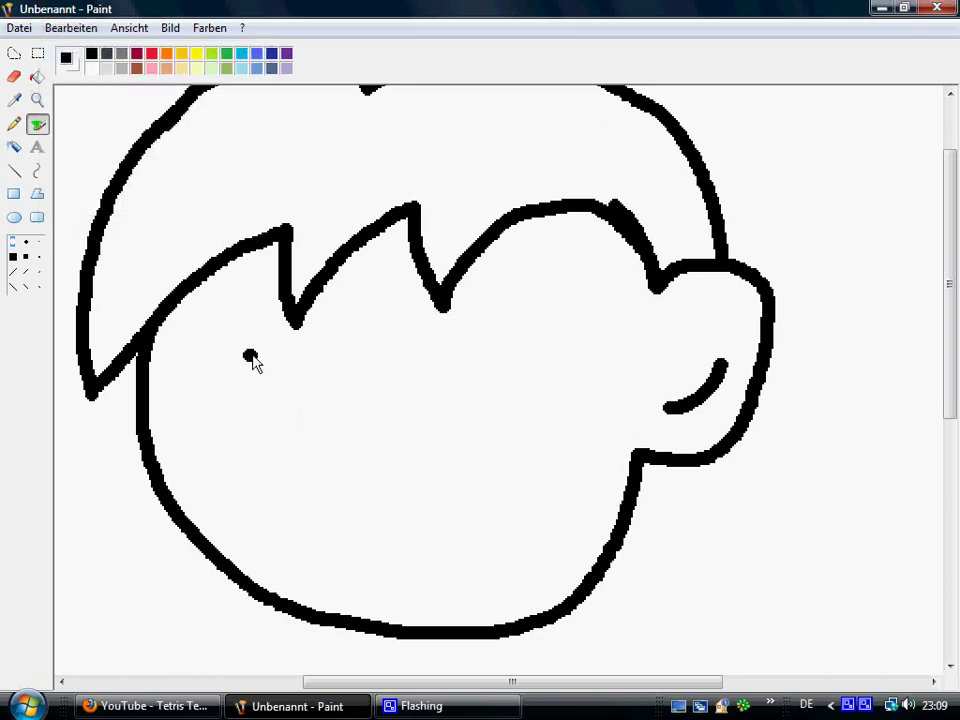
Step: Paint two large round eye outlines touching each other just below the fringe, undoing any stray strokes
mouse_move(251, 358)
mouse_down()
mouse_move(291, 310)
mouse_move(332, 294)
mouse_move(385, 313)
mouse_move(405, 352)
mouse_move(397, 426)
mouse_move(347, 462)
mouse_move(287, 461)
mouse_move(237, 429)
mouse_move(232, 386)
mouse_move(259, 350)
mouse_up()
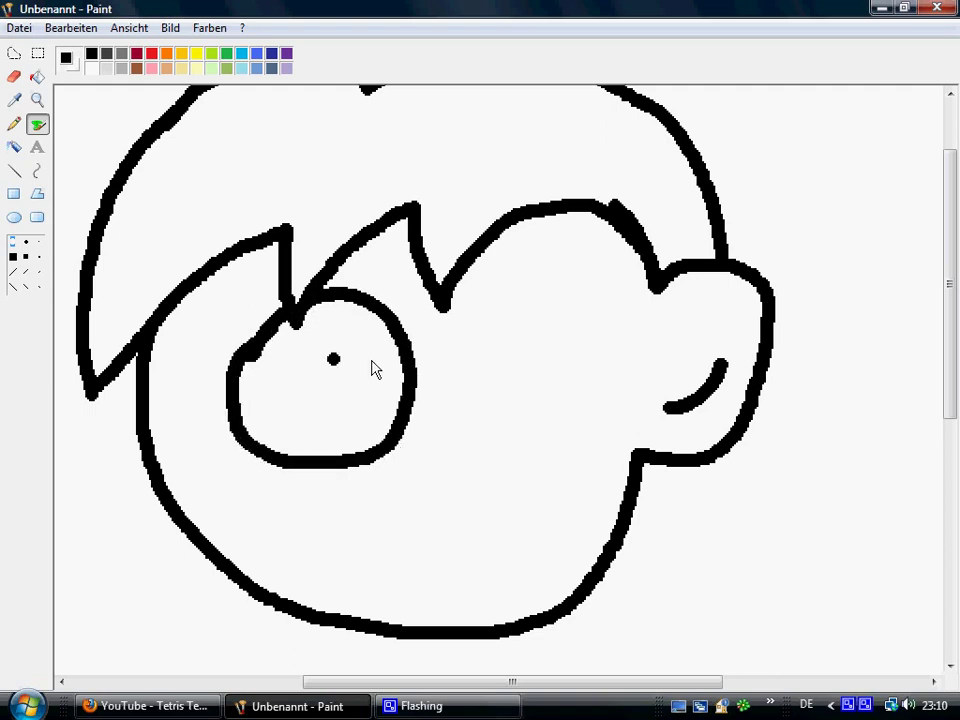
key(ctrl+z)
mouse_move(408, 336)
mouse_down()
mouse_move(446, 296)
mouse_move(515, 292)
mouse_move(582, 354)
mouse_move(591, 430)
mouse_move(553, 473)
mouse_move(471, 486)
mouse_move(413, 425)
mouse_up()
key(ctrl+z)
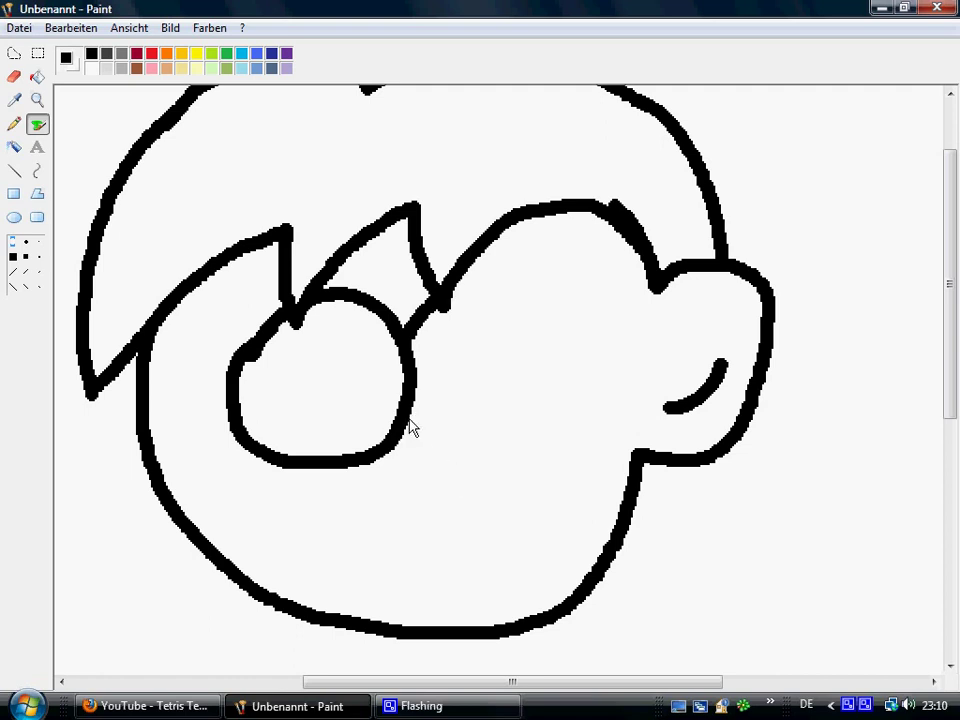
mouse_move(440, 305)
mouse_down()
mouse_move(480, 286)
mouse_move(542, 292)
mouse_move(585, 348)
mouse_move(557, 432)
mouse_move(520, 465)
mouse_move(410, 432)
mouse_up()
Step: Add slanted upper eyelids across both eyes and black oval pupils, each with a small white highlight
click(566, 333)
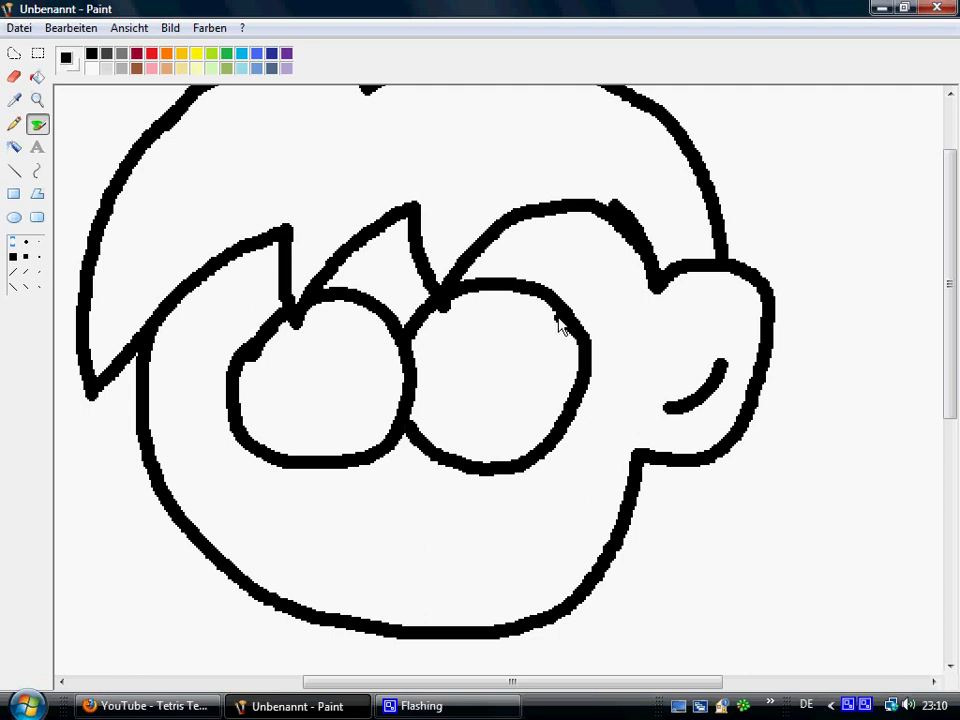
mouse_move(558, 323)
mouse_down()
mouse_move(512, 321)
mouse_move(446, 351)
mouse_move(414, 391)
mouse_move(365, 351)
mouse_move(322, 336)
mouse_move(246, 362)
mouse_up()
mouse_move(490, 378)
mouse_down()
mouse_move(510, 417)
mouse_move(475, 437)
mouse_move(459, 403)
mouse_move(479, 363)
mouse_move(502, 372)
mouse_move(498, 410)
mouse_move(483, 422)
mouse_move(478, 385)
mouse_move(498, 393)
mouse_move(490, 425)
mouse_up()
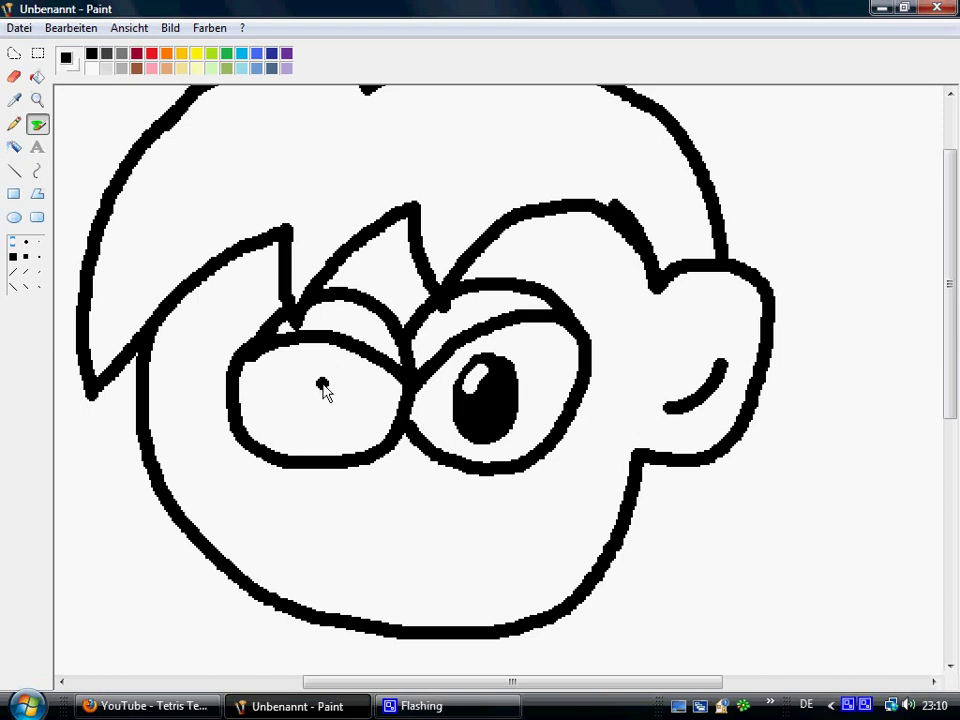
mouse_move(301, 366)
mouse_down()
mouse_move(331, 380)
mouse_move(342, 405)
mouse_move(320, 443)
mouse_move(292, 427)
mouse_move(311, 365)
mouse_move(314, 412)
mouse_up()
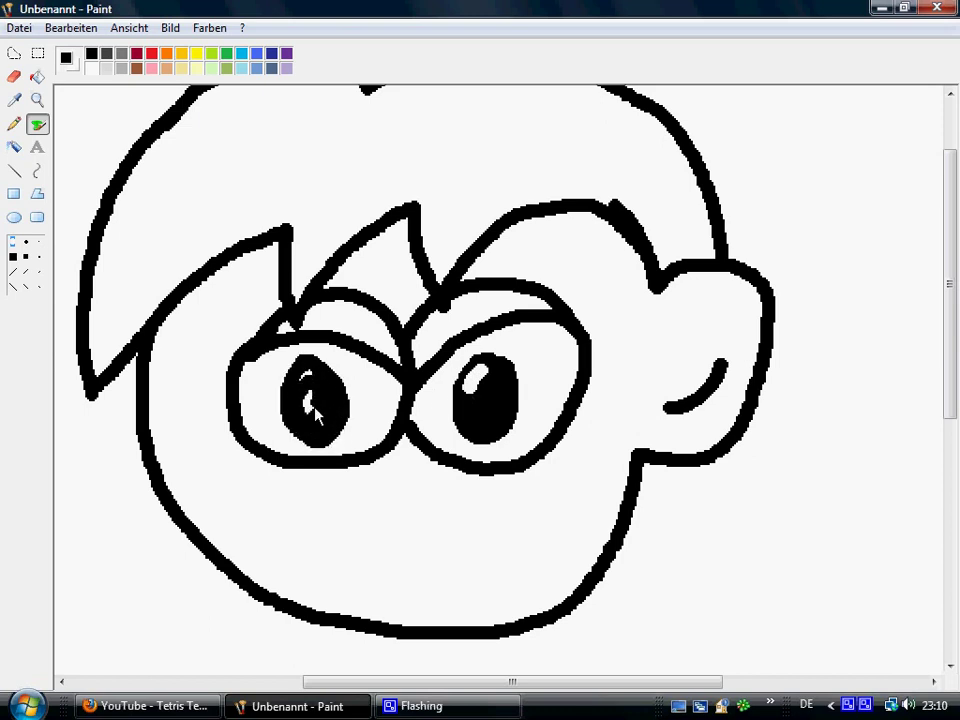
key(ctrl+z)
Step: Paint the lower facial features: a small rounded nose, a short line under each eye and a smiling mouth
mouse_move(405, 455)
mouse_down()
mouse_move(333, 486)
mouse_move(339, 517)
mouse_move(370, 531)
mouse_move(414, 513)
mouse_move(426, 507)
mouse_move(434, 473)
mouse_move(473, 490)
mouse_move(535, 494)
mouse_up()
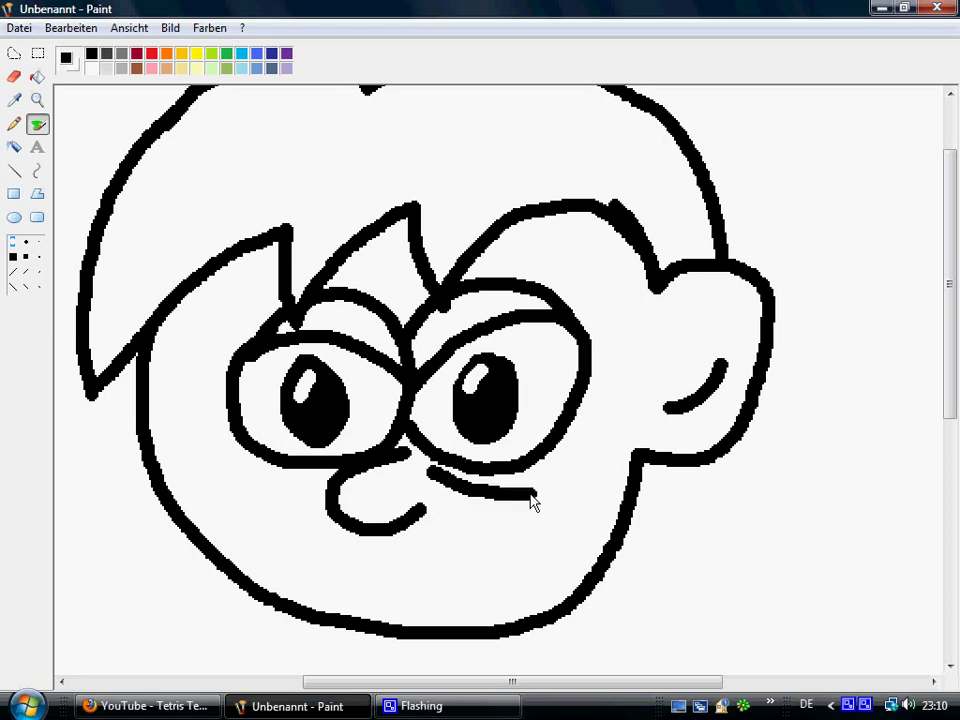
click(321, 477)
drag(341, 474, 281, 487)
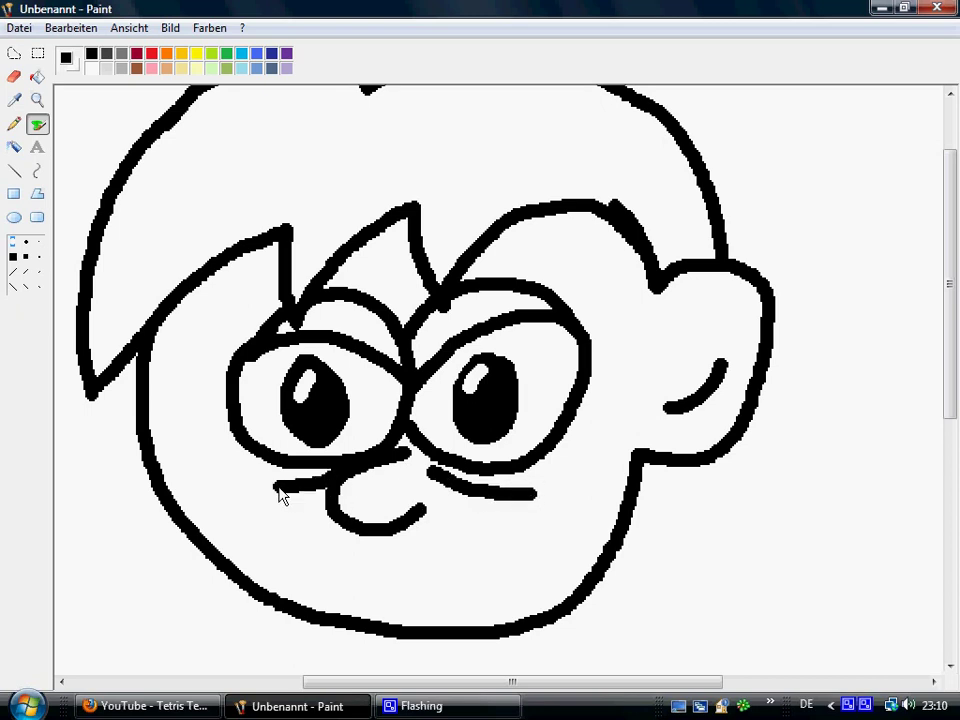
mouse_move(365, 550)
mouse_down()
mouse_move(317, 576)
mouse_move(382, 593)
mouse_move(454, 590)
mouse_move(505, 560)
mouse_up()
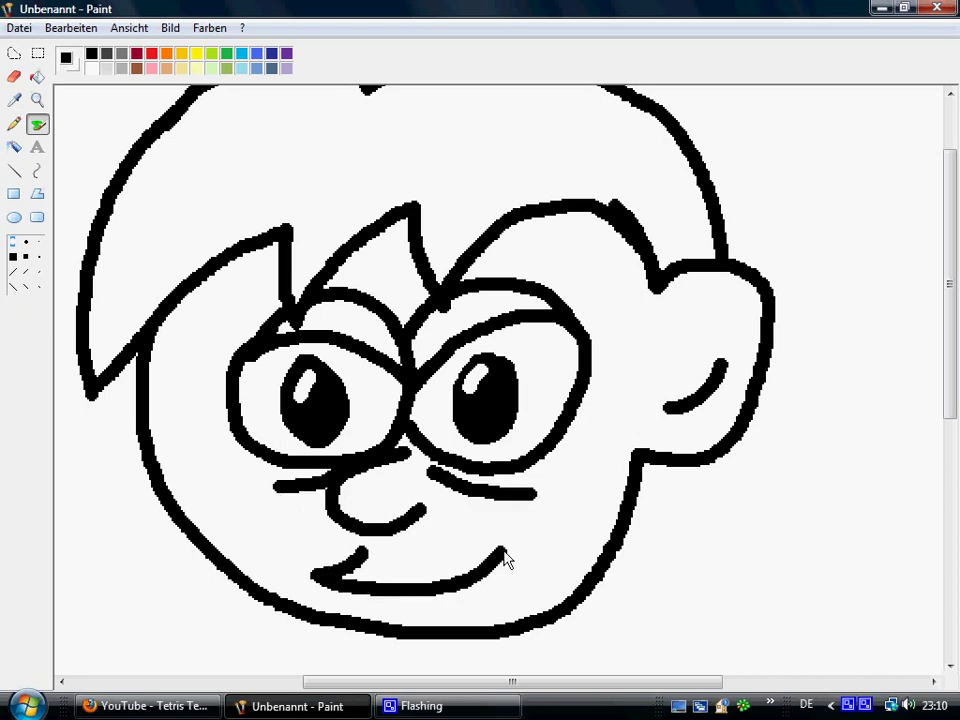
Step: Paint the neck below the chin and a V-shaped collar with a curved line across it, at normal zoom
drag(951, 317, 958, 458)
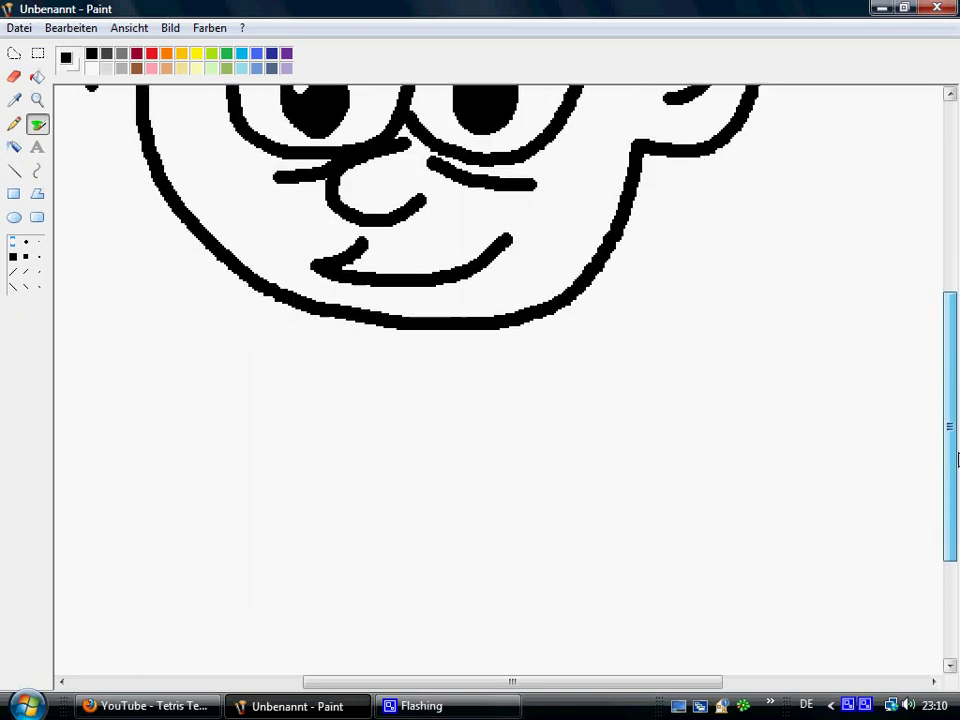
drag(953, 360, 906, 343)
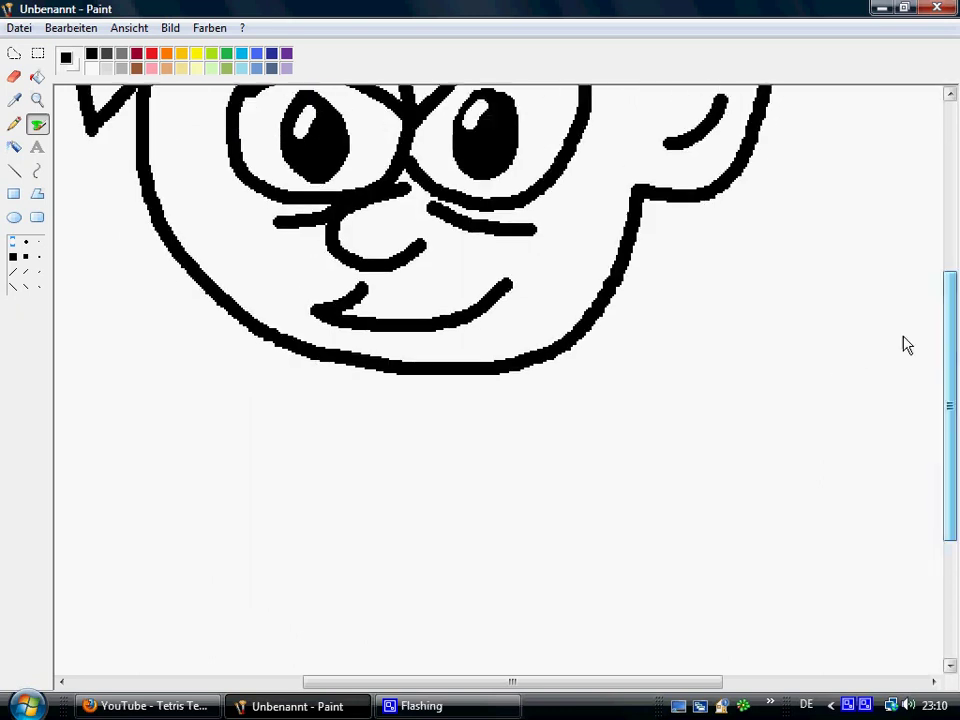
click(37, 100)
click(207, 197)
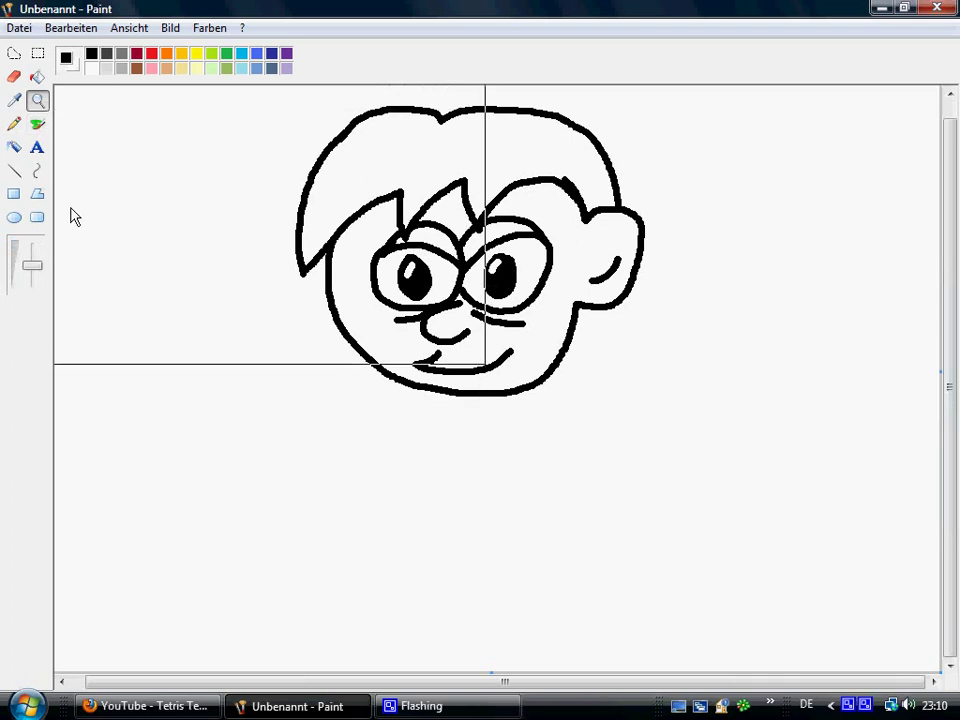
click(37, 124)
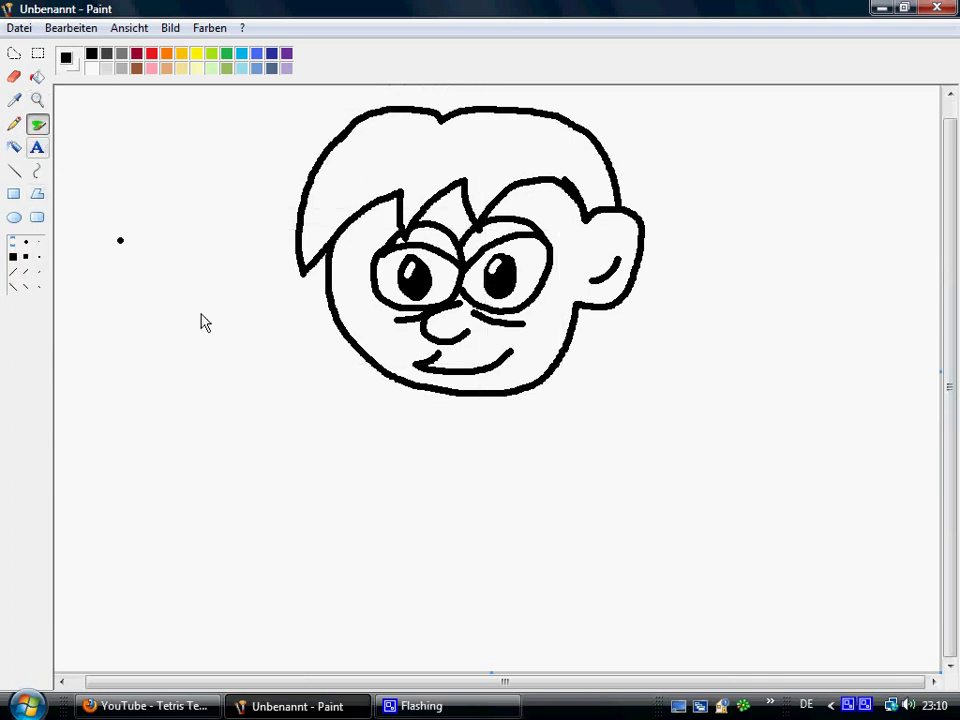
drag(437, 397, 421, 434)
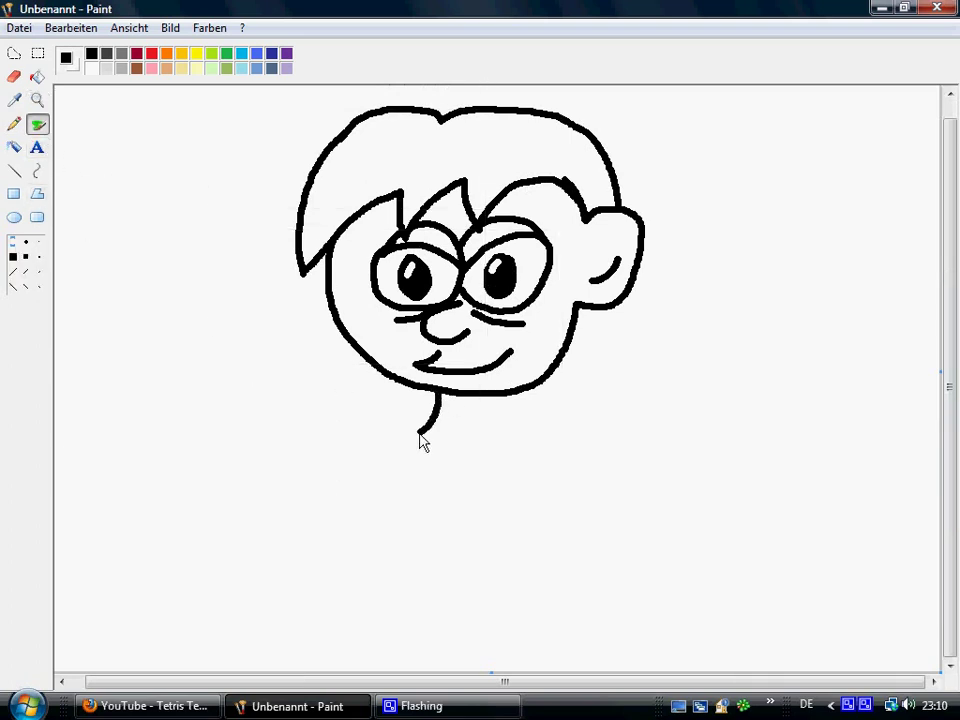
mouse_move(502, 398)
mouse_down()
mouse_move(554, 439)
mouse_move(534, 435)
mouse_move(516, 479)
mouse_move(482, 507)
mouse_move(425, 459)
mouse_up()
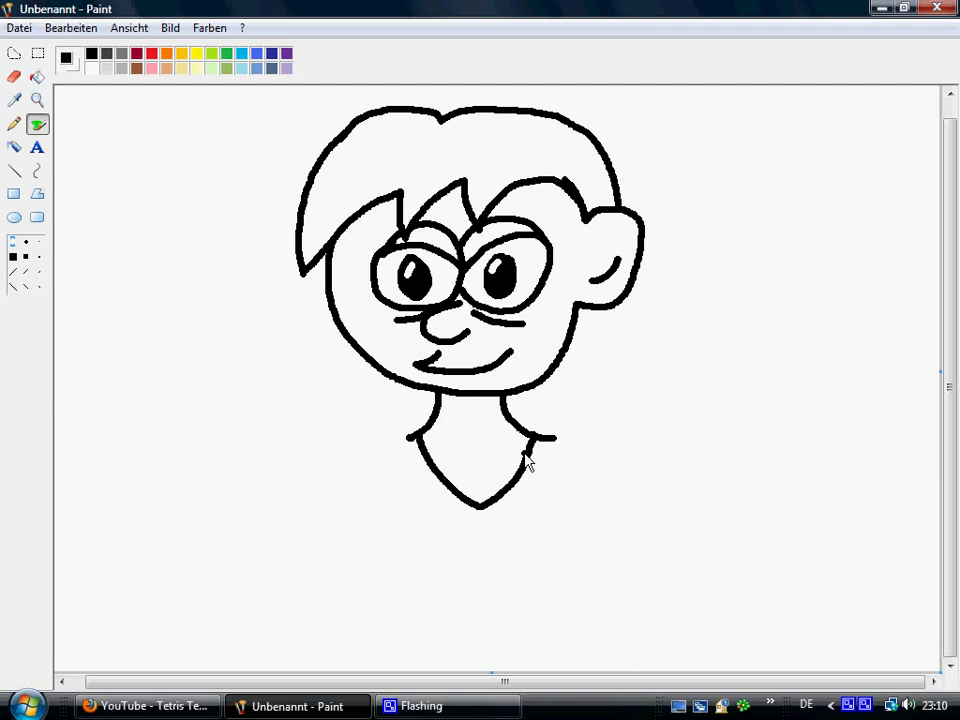
drag(527, 458, 437, 462)
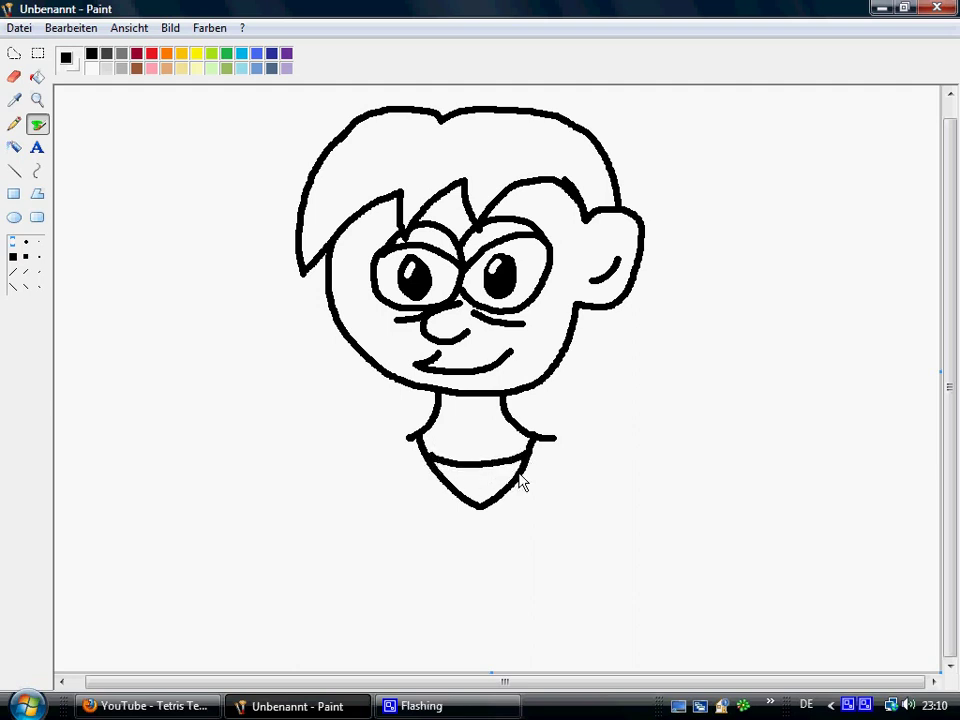
Step: Paint a second curved line across the V-shaped collar, just below the existing one
drag(518, 475, 467, 483)
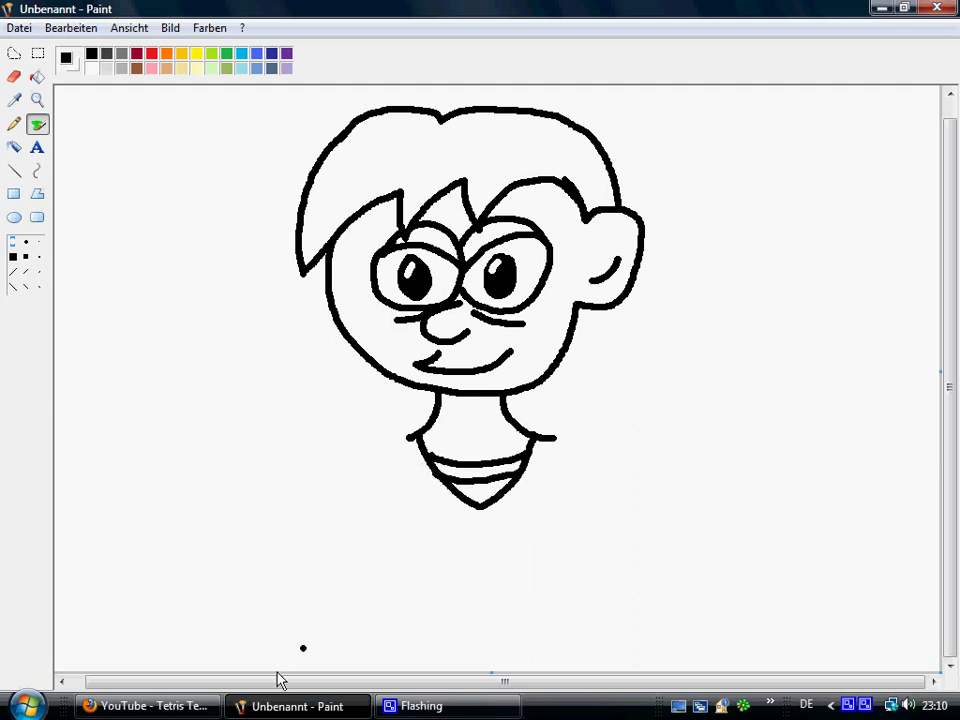
click(207, 704)
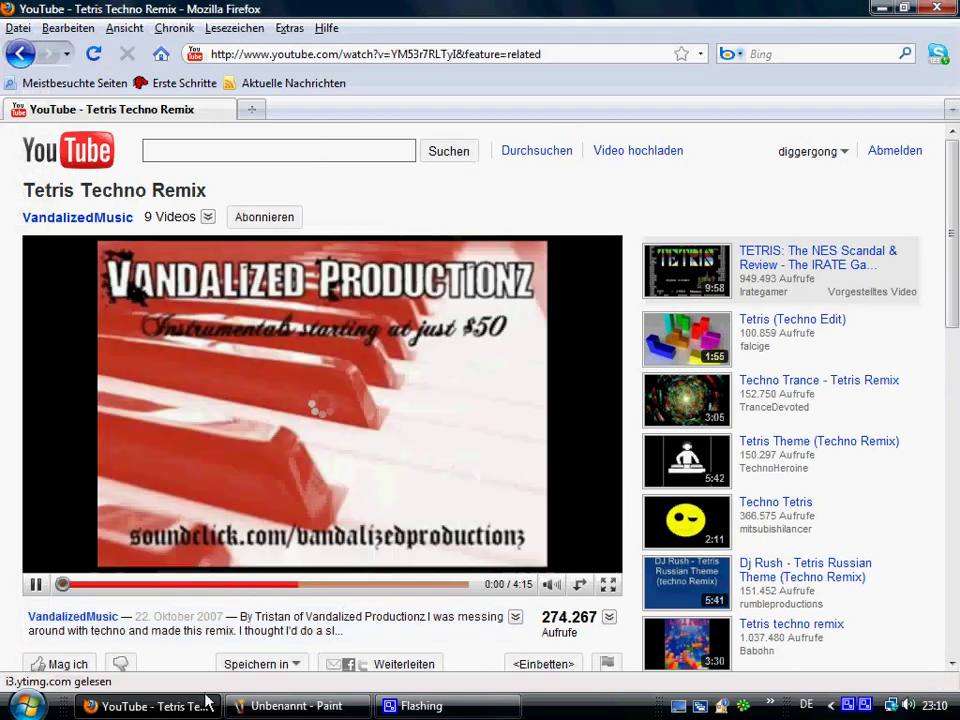
click(207, 704)
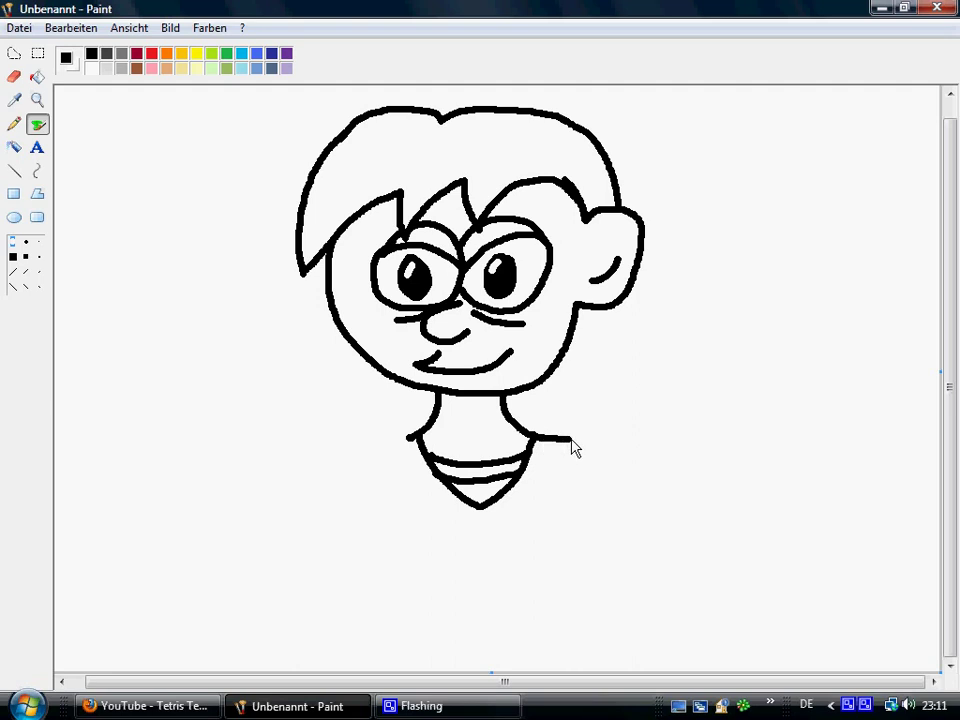
Step: Try a wide torso outline with shoulders, a centre line down from the collar, and inner arm lines on both sides
mouse_move(612, 452)
mouse_down()
mouse_move(633, 493)
mouse_move(671, 681)
mouse_up()
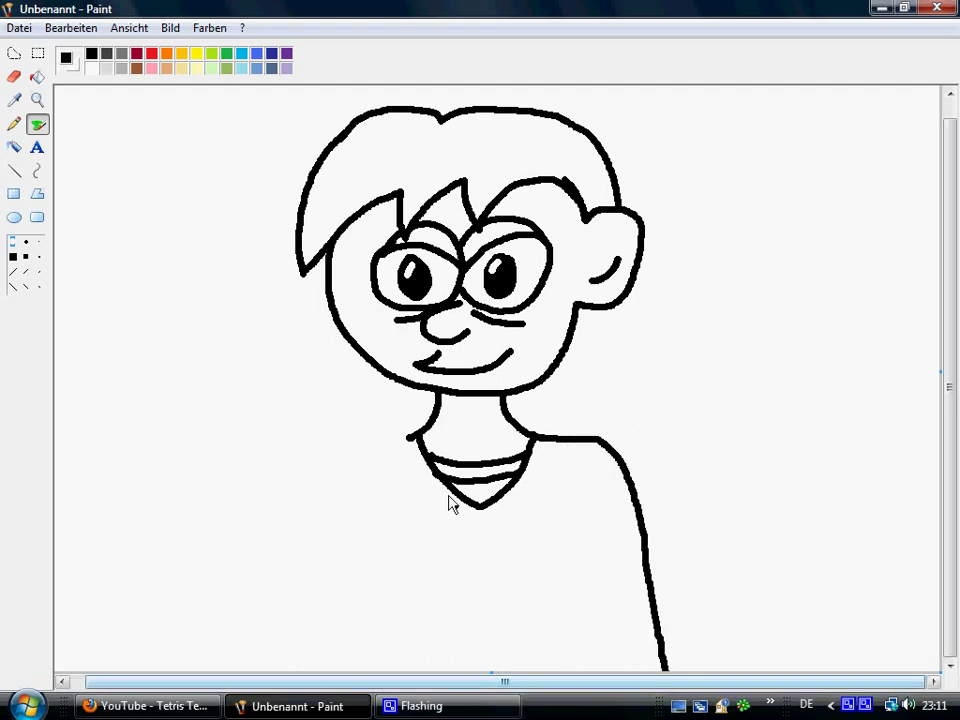
mouse_move(417, 443)
mouse_down()
mouse_move(348, 458)
mouse_move(302, 635)
mouse_move(278, 686)
mouse_up()
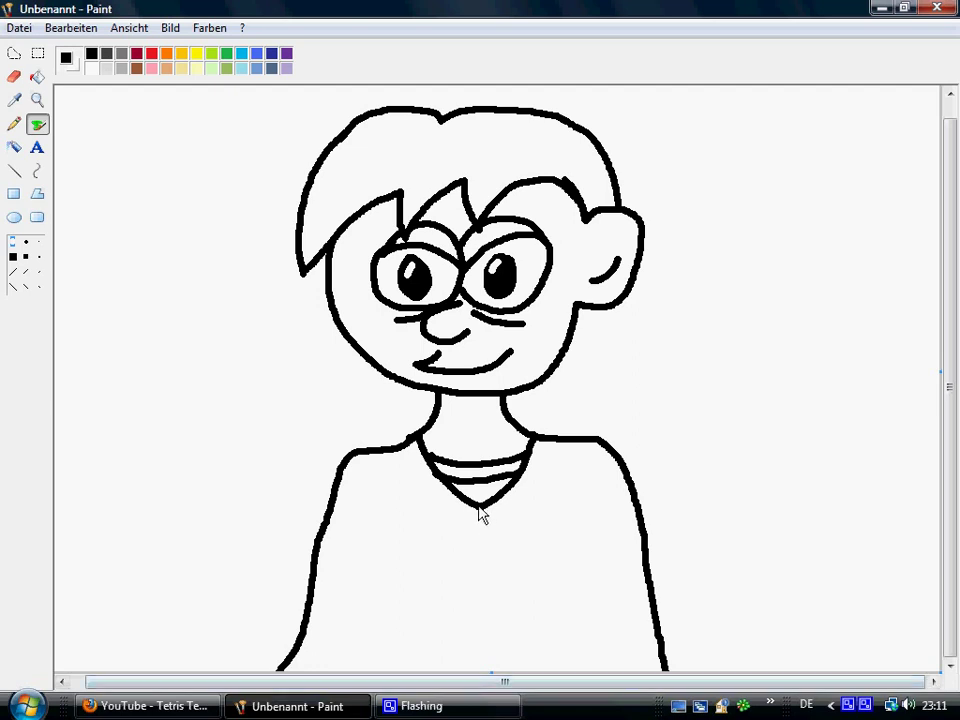
drag(480, 508, 473, 681)
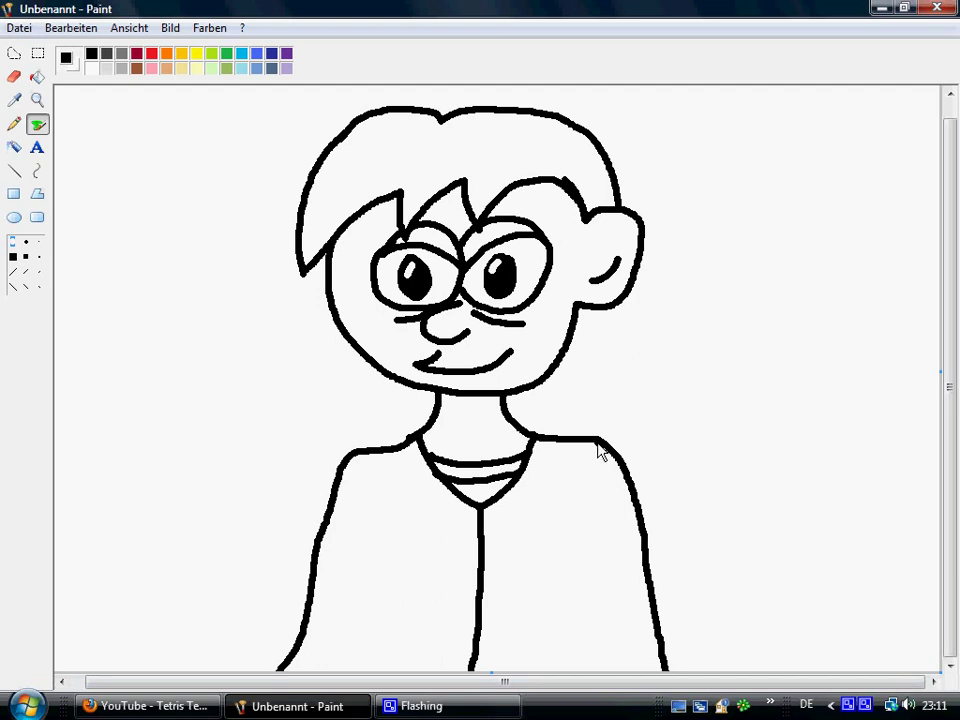
mouse_move(595, 472)
mouse_down()
mouse_move(559, 608)
mouse_move(564, 698)
mouse_up()
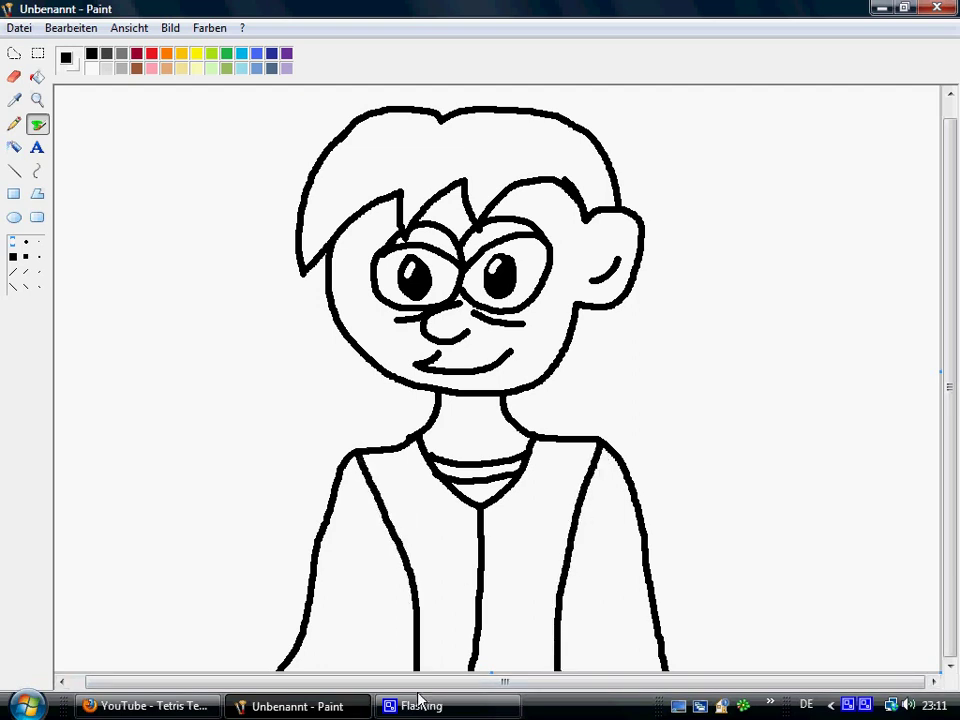
click(71, 28)
click(137, 88)
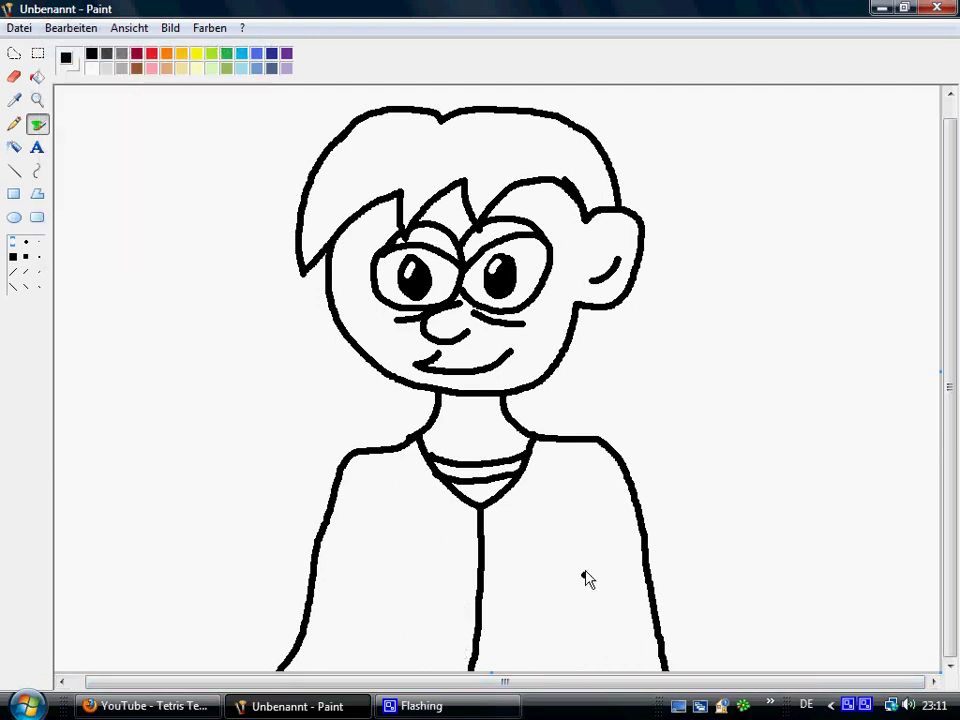
drag(581, 555, 594, 690)
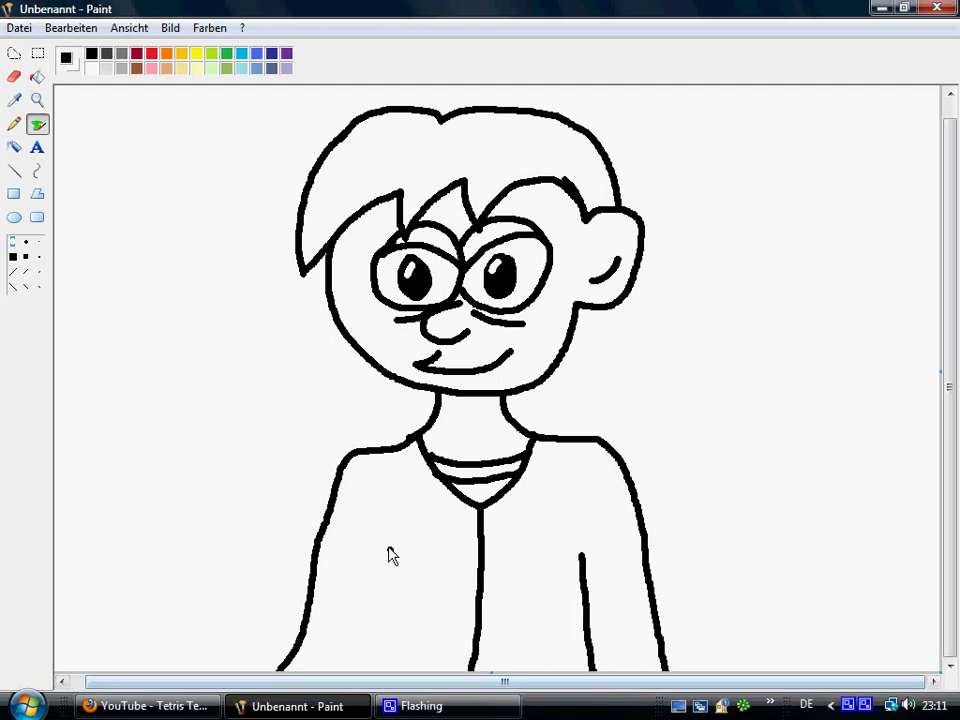
drag(384, 543, 355, 667)
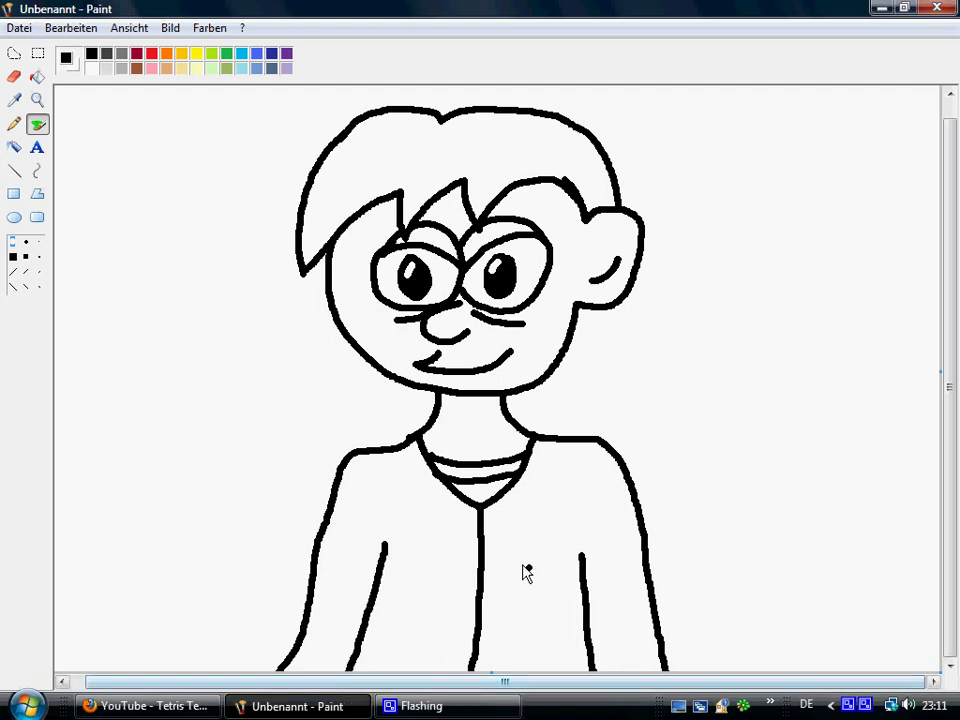
Step: Undo the wide torso, centre and arm strokes back to the neck and striped collar
click(305, 385)
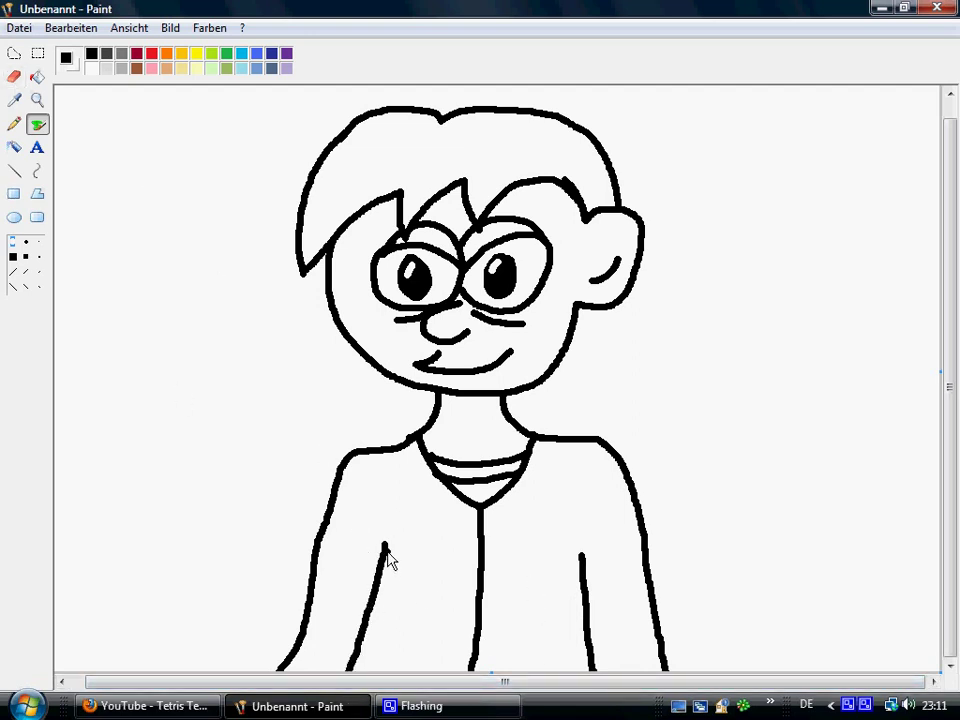
click(70, 28)
click(80, 50)
click(70, 28)
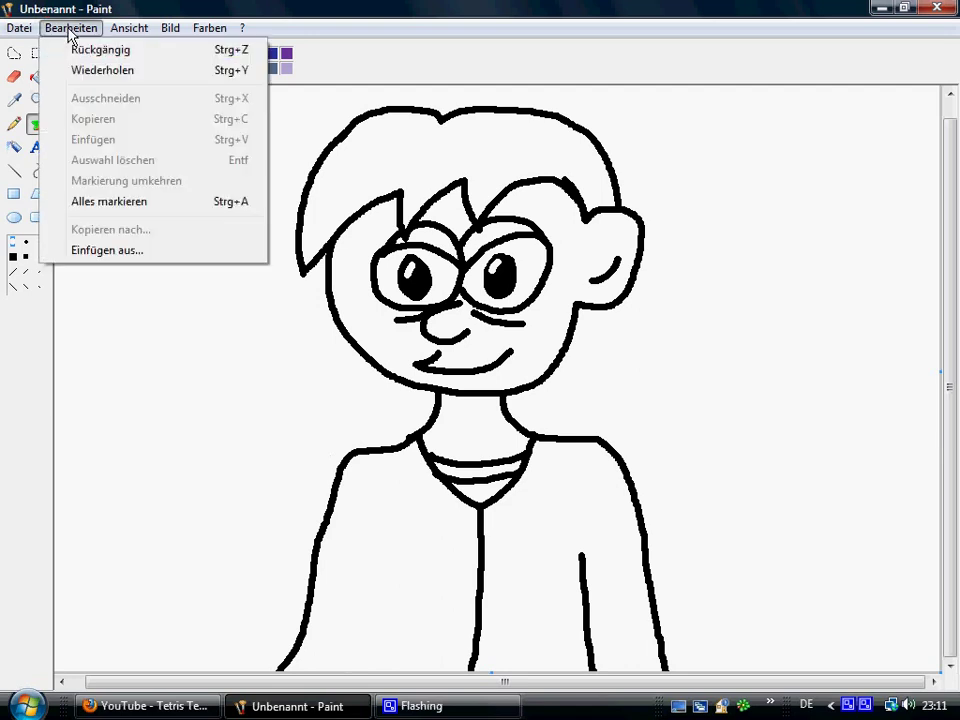
click(80, 50)
click(70, 28)
click(80, 50)
click(70, 28)
click(80, 50)
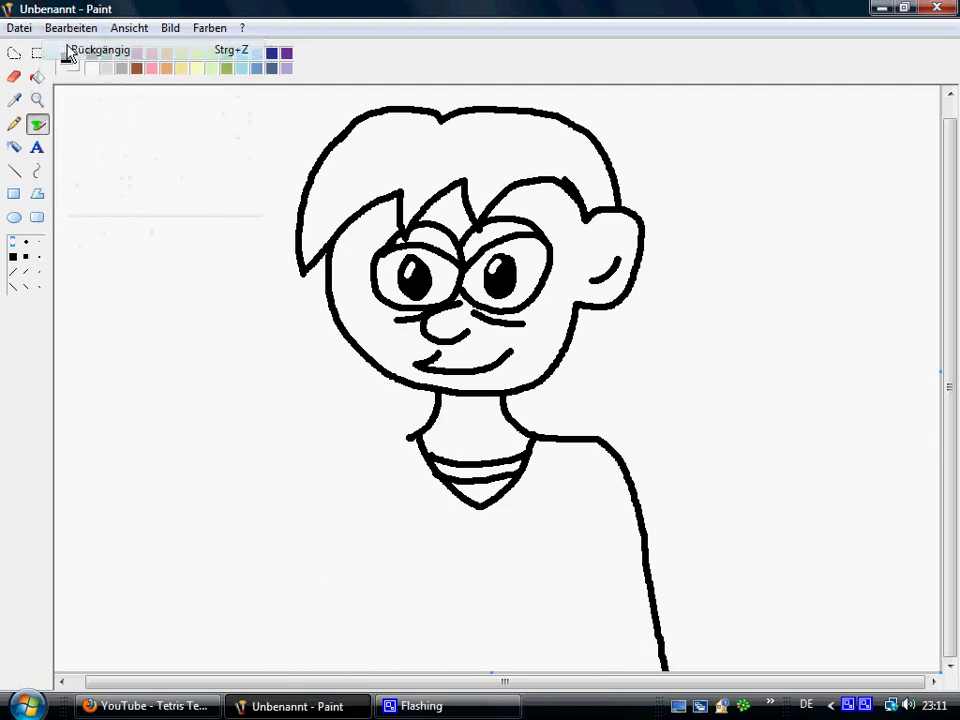
click(70, 28)
click(80, 48)
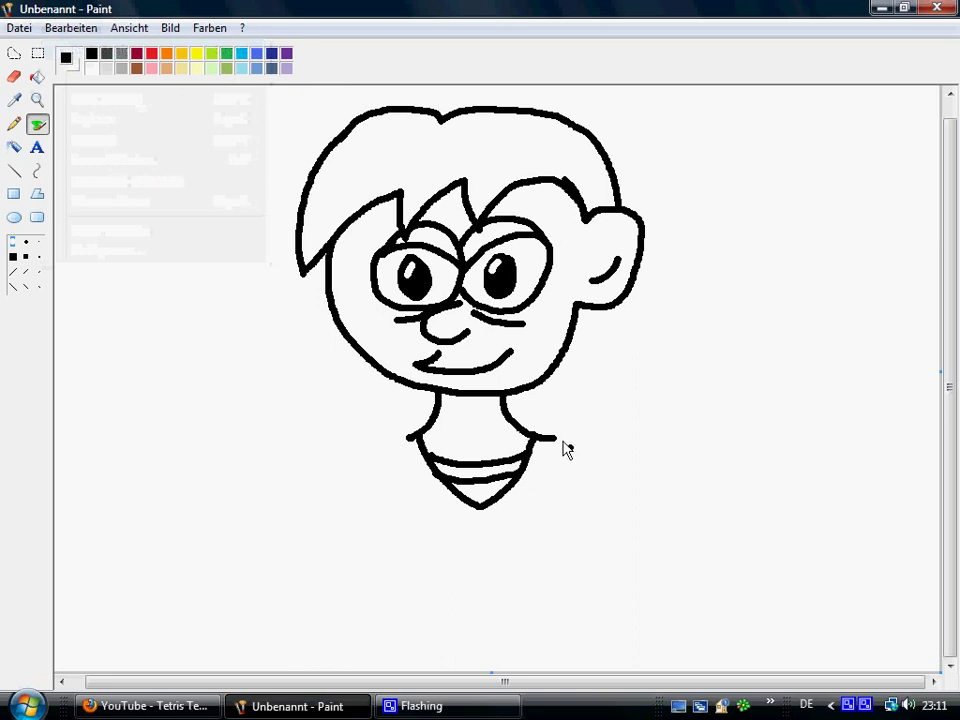
Step: Paint a narrower torso with rounded shoulders on both sides and a vertical centre line from the collar tip to the canvas edge
mouse_move(573, 438)
mouse_down()
mouse_move(603, 527)
mouse_move(613, 679)
mouse_up()
mouse_move(403, 448)
mouse_down()
mouse_move(411, 444)
mouse_move(379, 474)
mouse_move(358, 700)
mouse_up()
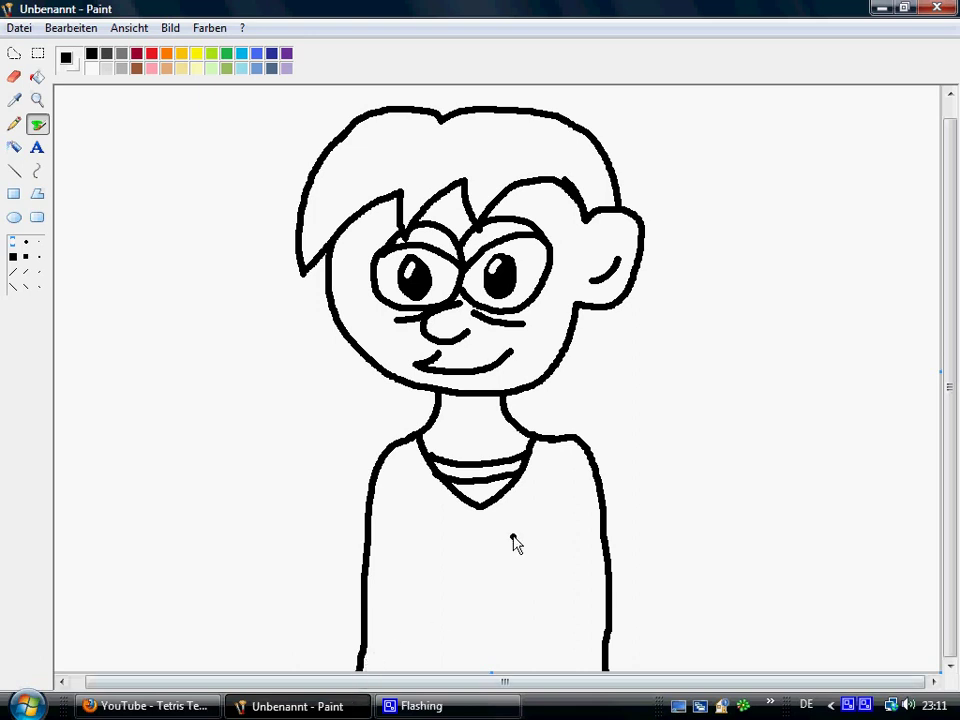
drag(483, 507, 476, 667)
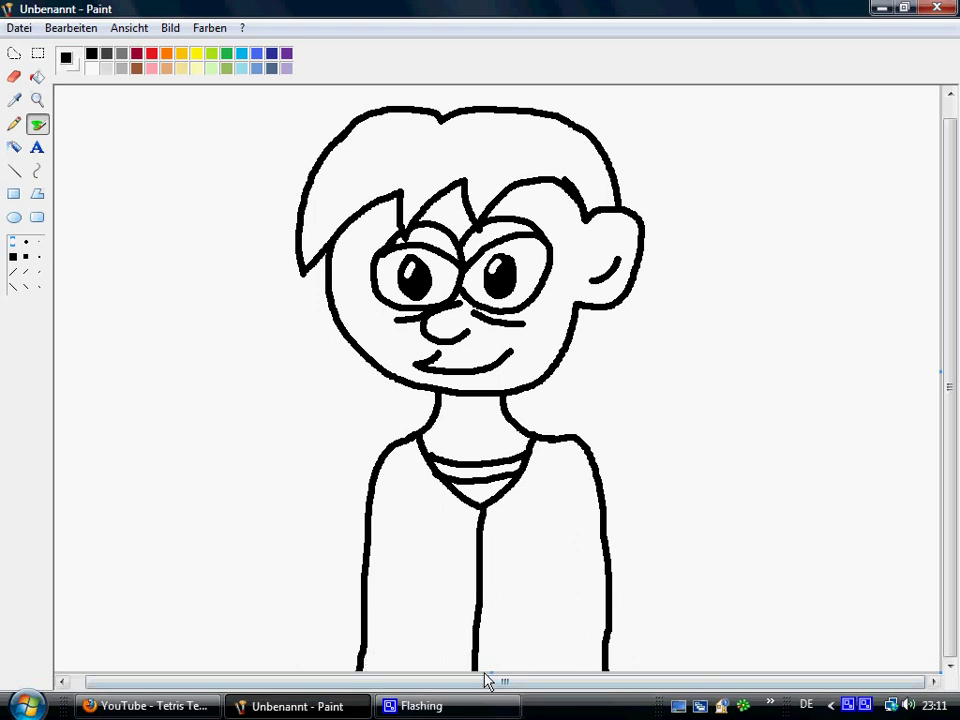
Step: Paint the outer line of each arm, sloping outward from the shoulder down to the canvas edge, undoing the misplaced first stroke
mouse_move(579, 440)
mouse_down()
mouse_move(636, 551)
mouse_move(666, 643)
mouse_up()
key(ctrl+z)
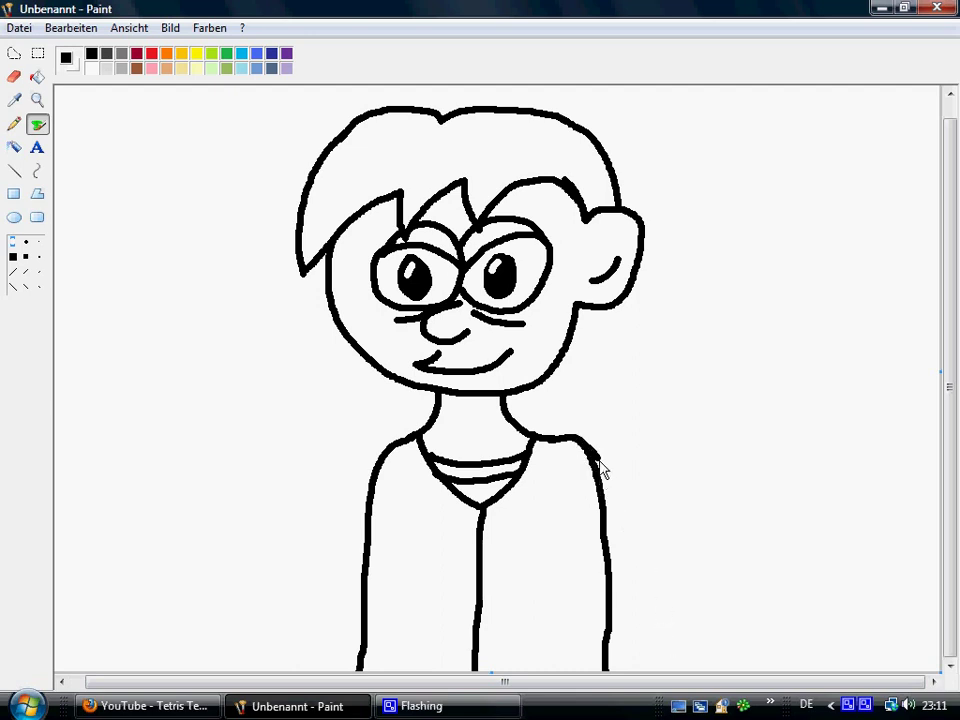
mouse_move(600, 470)
mouse_down()
mouse_move(654, 602)
mouse_move(670, 690)
mouse_up()
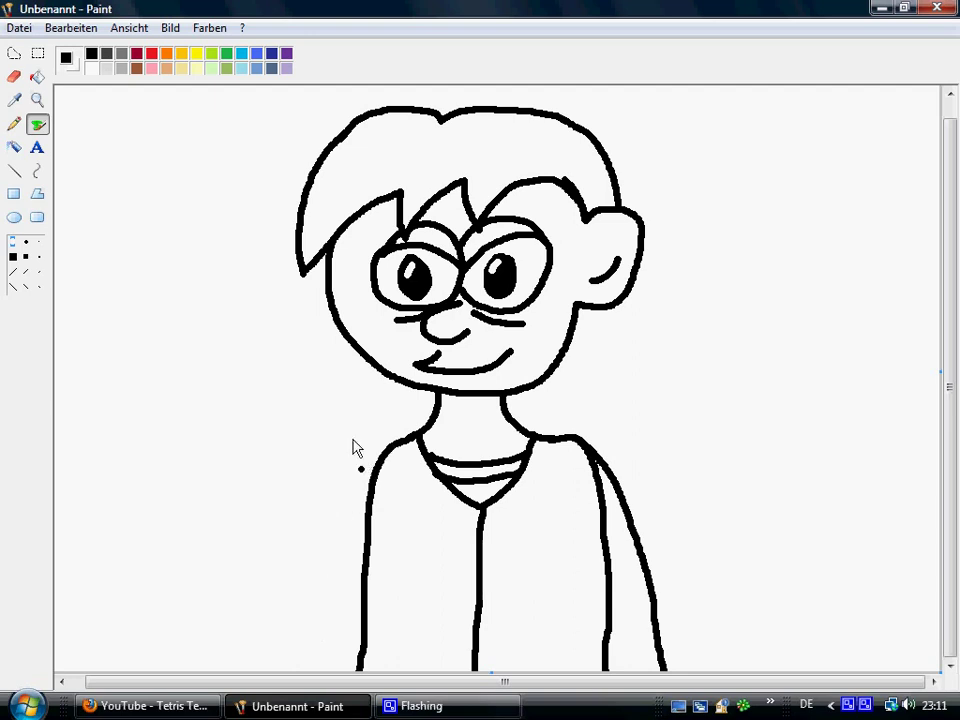
mouse_move(398, 450)
mouse_down()
mouse_move(351, 478)
mouse_move(304, 690)
mouse_up()
click(344, 564)
Step: Zoom in on the torso and paint two curved stripe lines across each half of the upper chest beside the collar
click(37, 100)
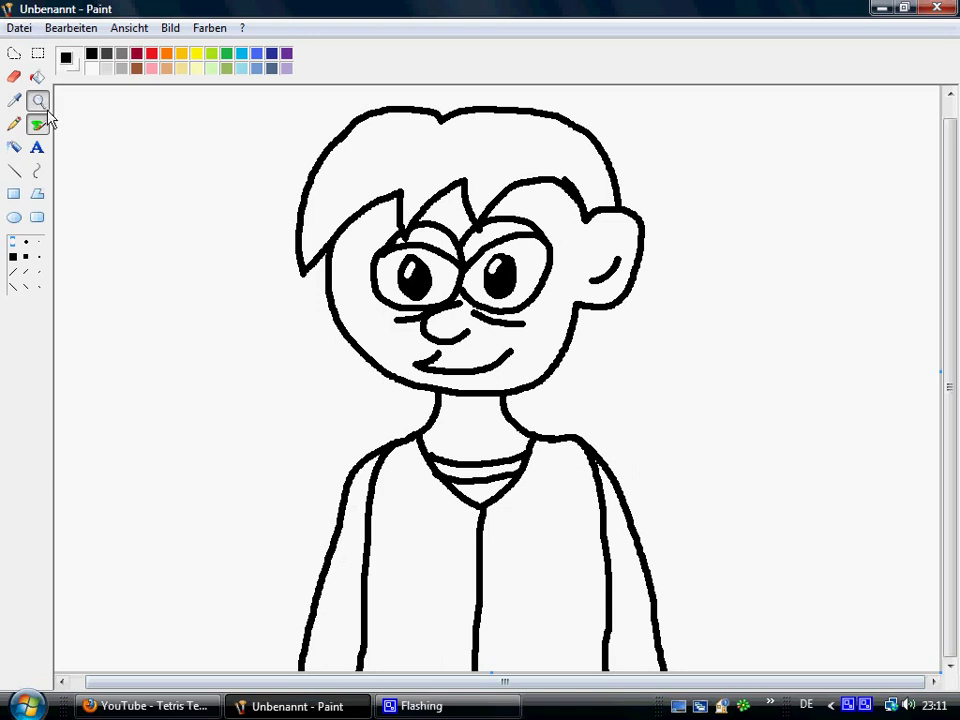
click(498, 450)
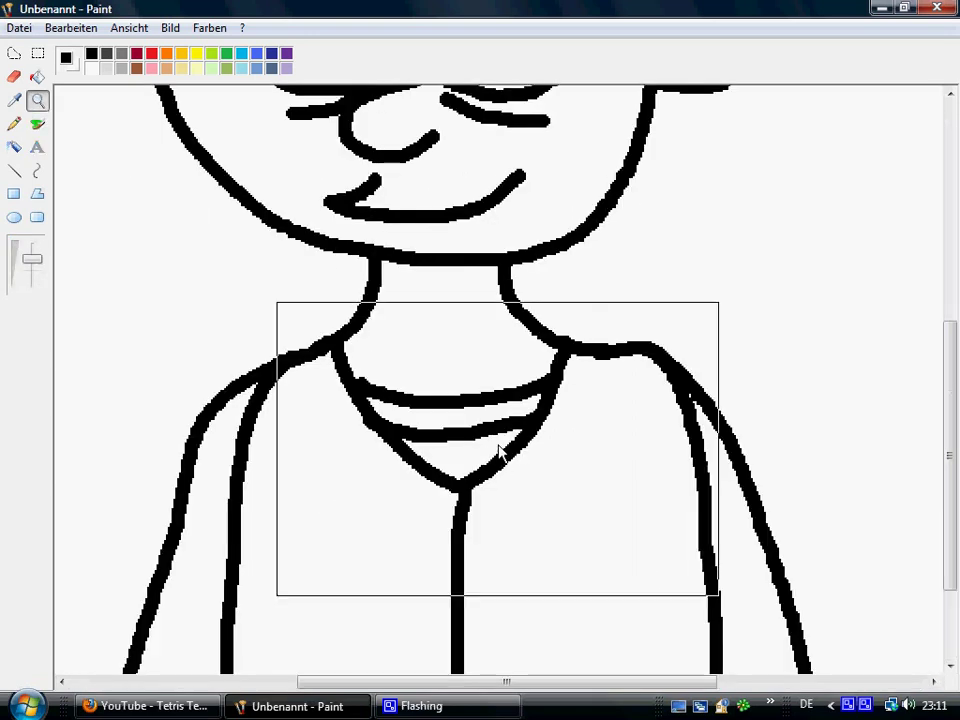
click(37, 124)
drag(953, 326, 955, 472)
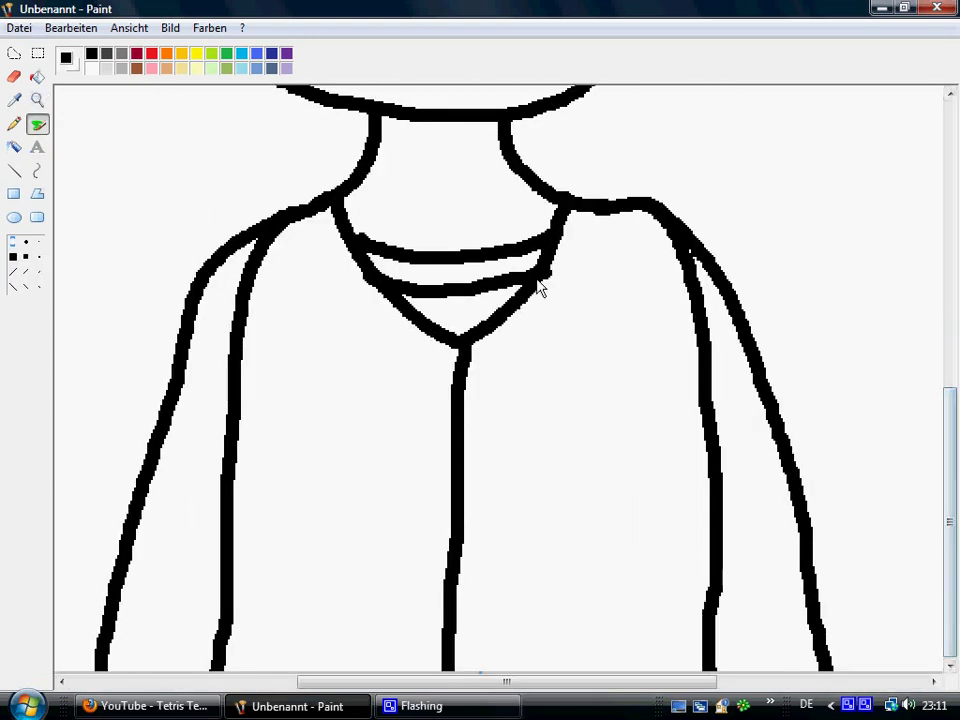
drag(518, 300, 666, 254)
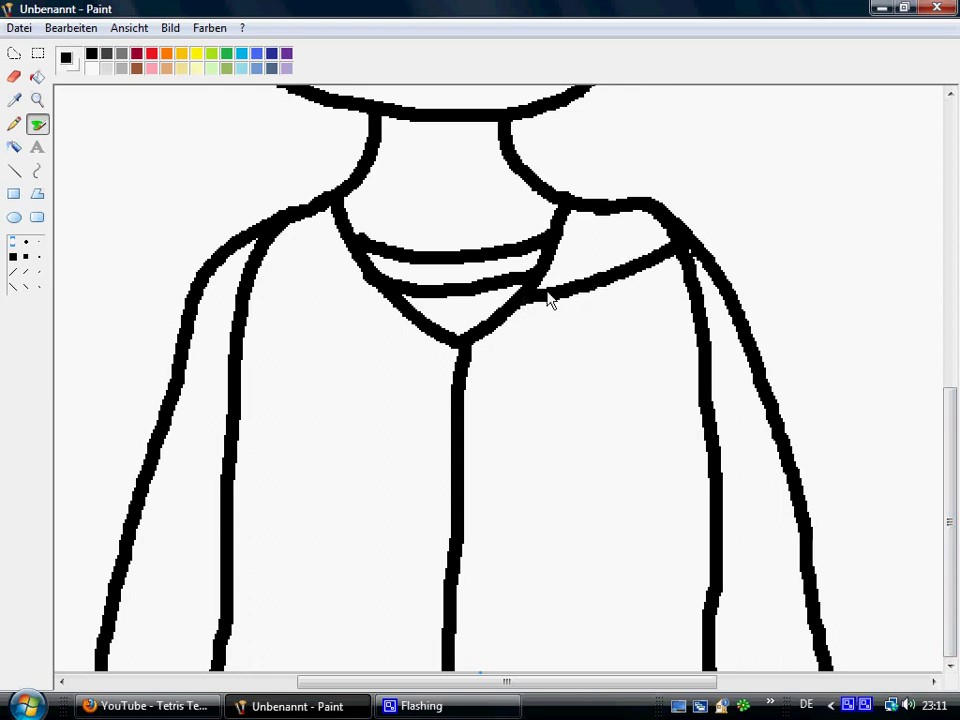
drag(396, 314, 266, 288)
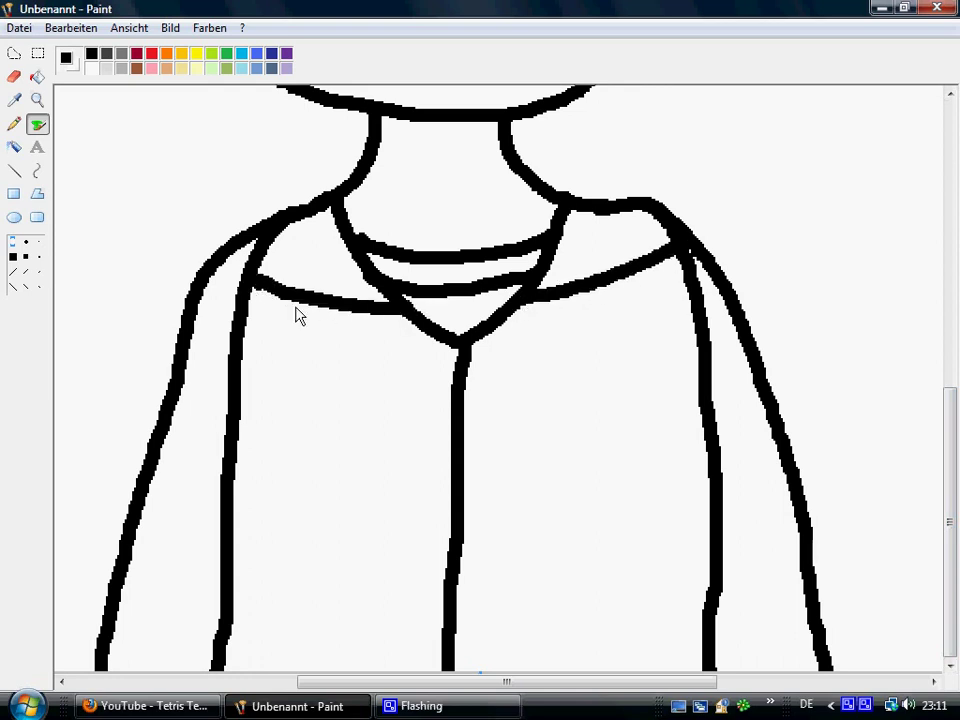
mouse_move(445, 345)
mouse_down()
mouse_move(306, 338)
mouse_move(258, 330)
mouse_up()
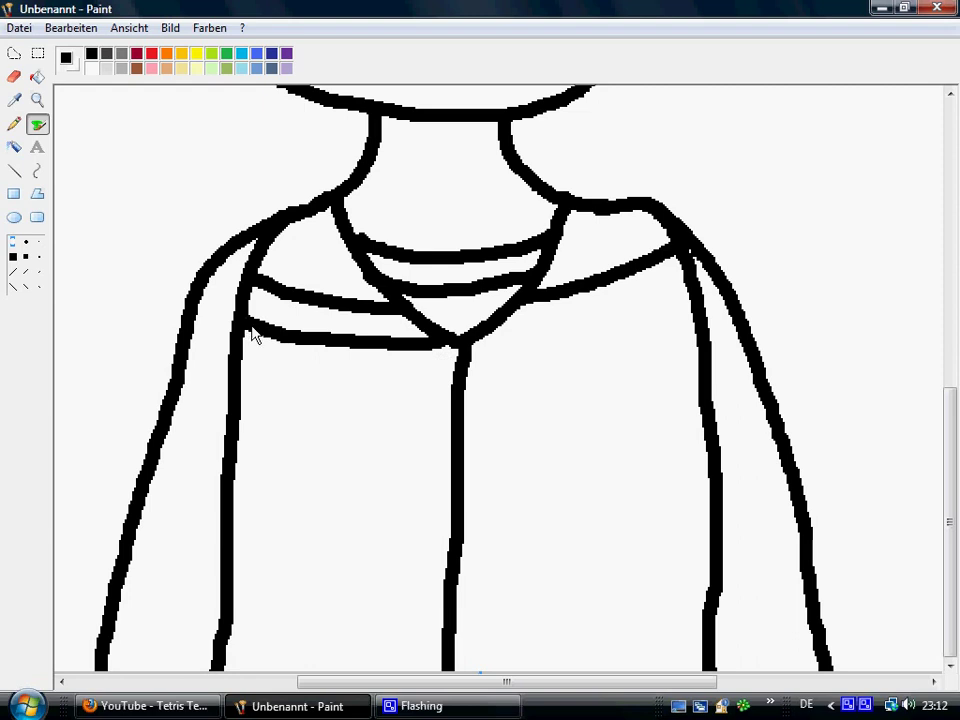
mouse_move(477, 341)
mouse_down()
mouse_move(625, 333)
mouse_move(681, 317)
mouse_up()
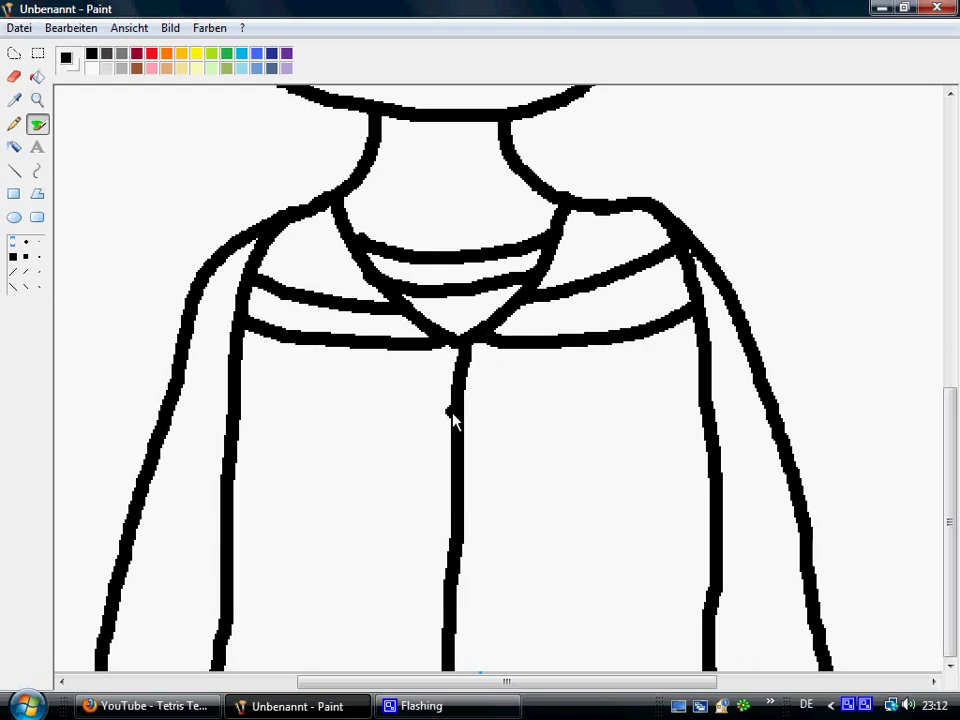
Step: Paint a second pair of curved stripe lines across both halves of the mid-chest, meeting at the centre line
mouse_move(452, 418)
mouse_down()
mouse_move(349, 429)
mouse_move(244, 403)
mouse_up()
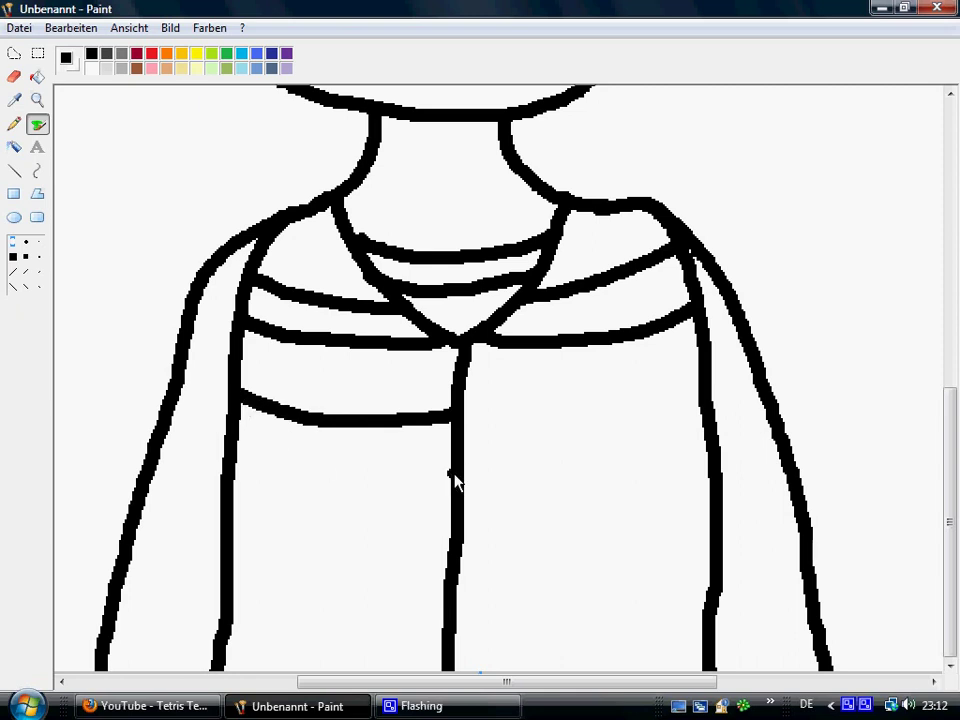
mouse_move(454, 481)
mouse_down()
mouse_move(360, 482)
mouse_move(240, 452)
mouse_up()
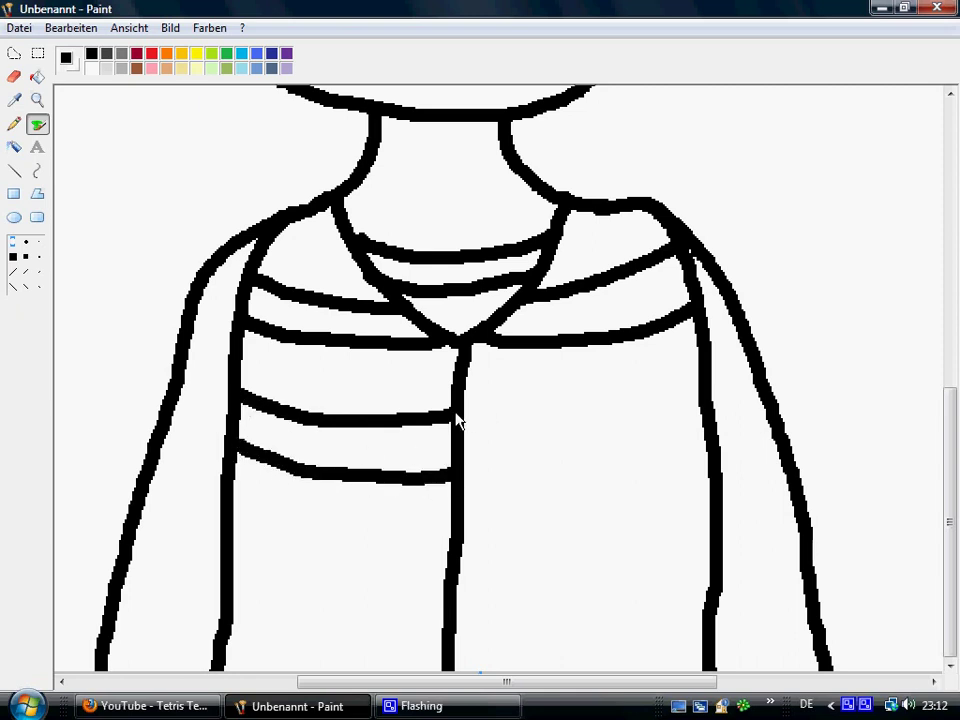
mouse_move(456, 418)
mouse_down()
mouse_move(557, 424)
mouse_move(705, 398)
mouse_up()
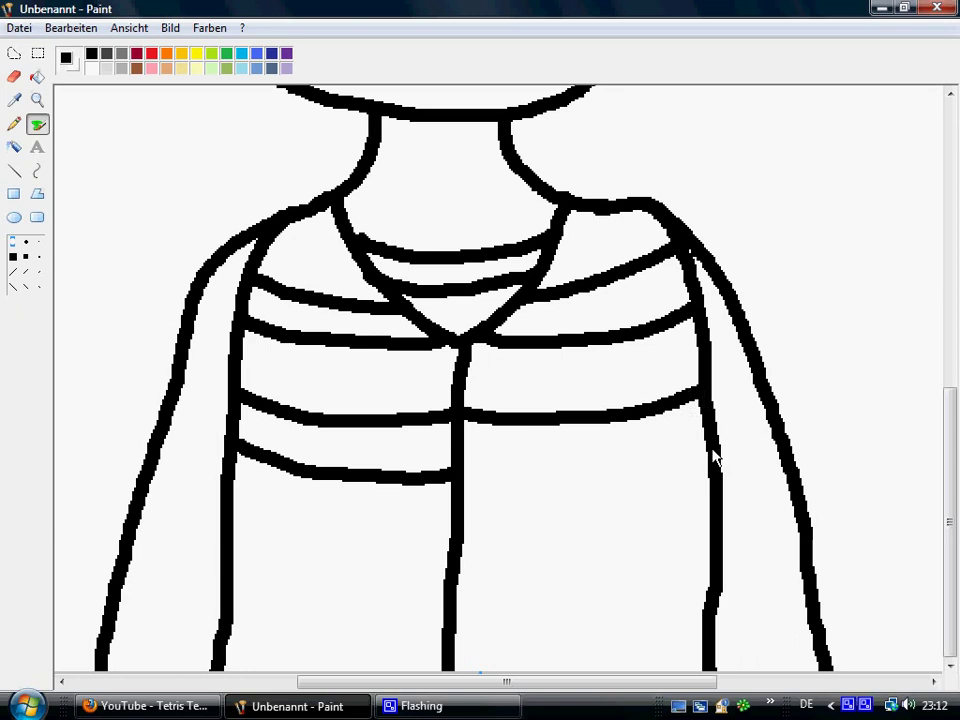
mouse_move(714, 457)
mouse_down()
mouse_move(568, 489)
mouse_move(468, 476)
mouse_up()
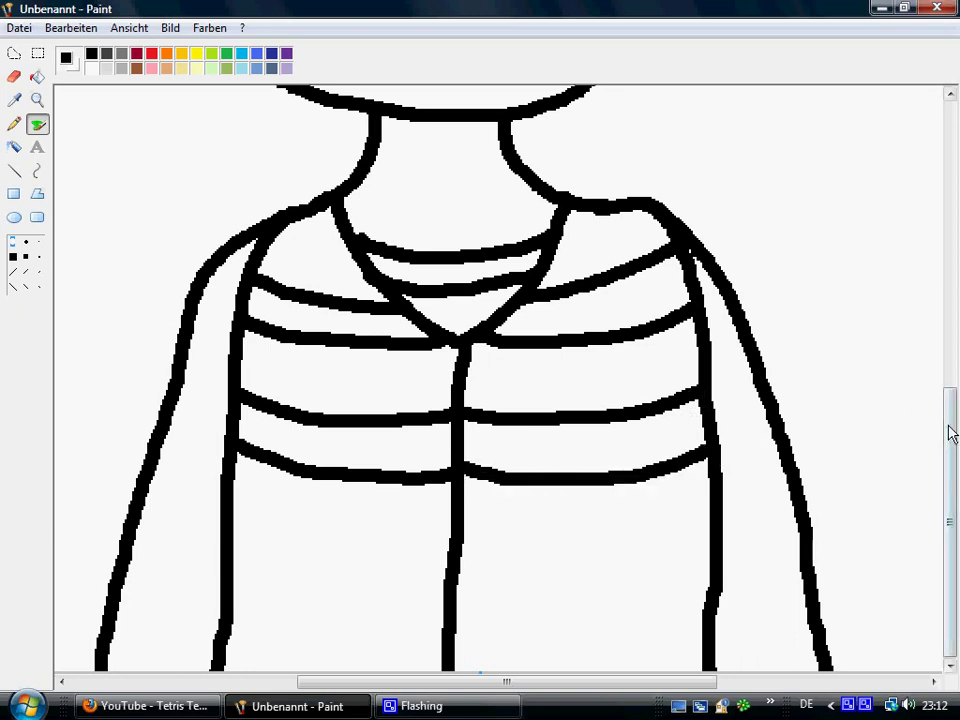
Step: Paint a third pair of curved stripe lines across both halves of the lower torso, plus a single line below them
mouse_move(710, 524)
mouse_down()
mouse_move(666, 543)
mouse_move(516, 542)
mouse_move(464, 519)
mouse_up()
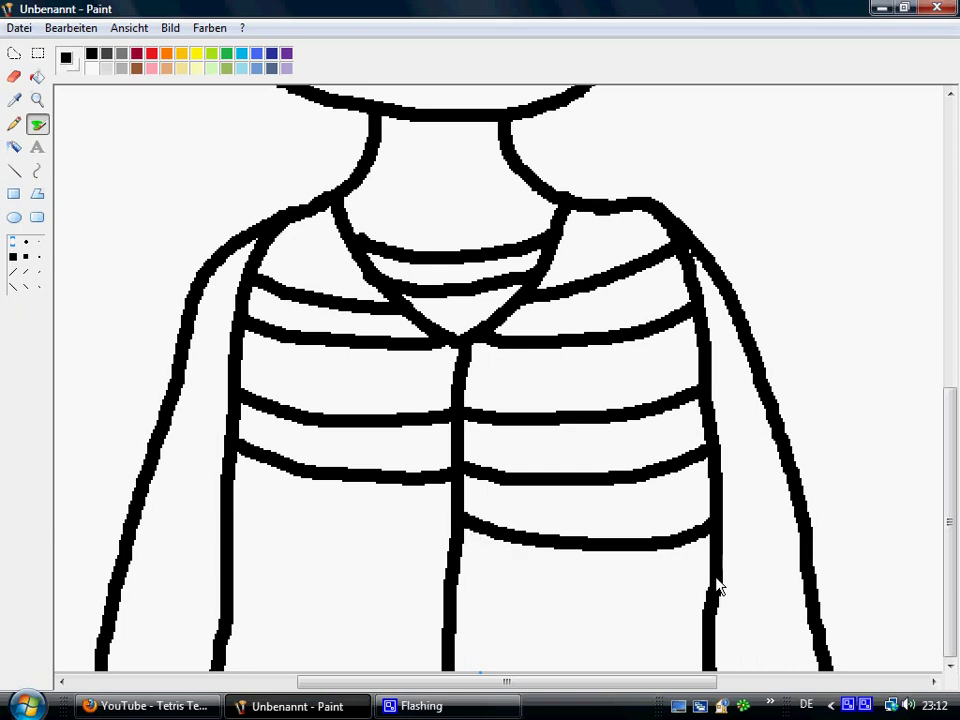
mouse_move(714, 582)
mouse_down()
mouse_move(596, 600)
mouse_move(474, 585)
mouse_up()
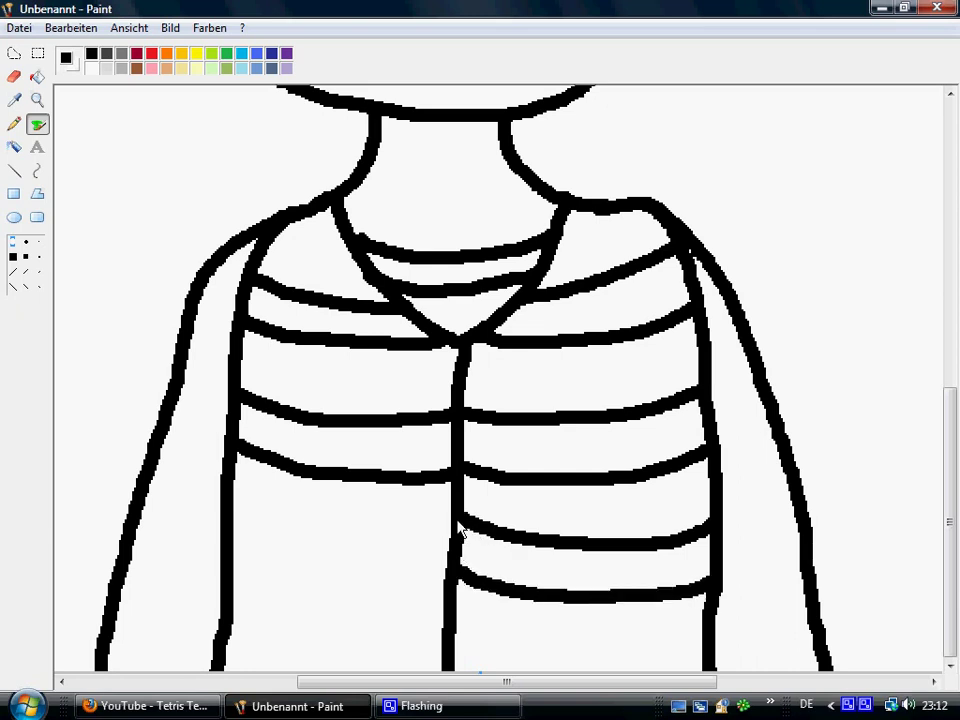
mouse_move(458, 524)
mouse_down()
mouse_move(338, 543)
mouse_move(246, 534)
mouse_up()
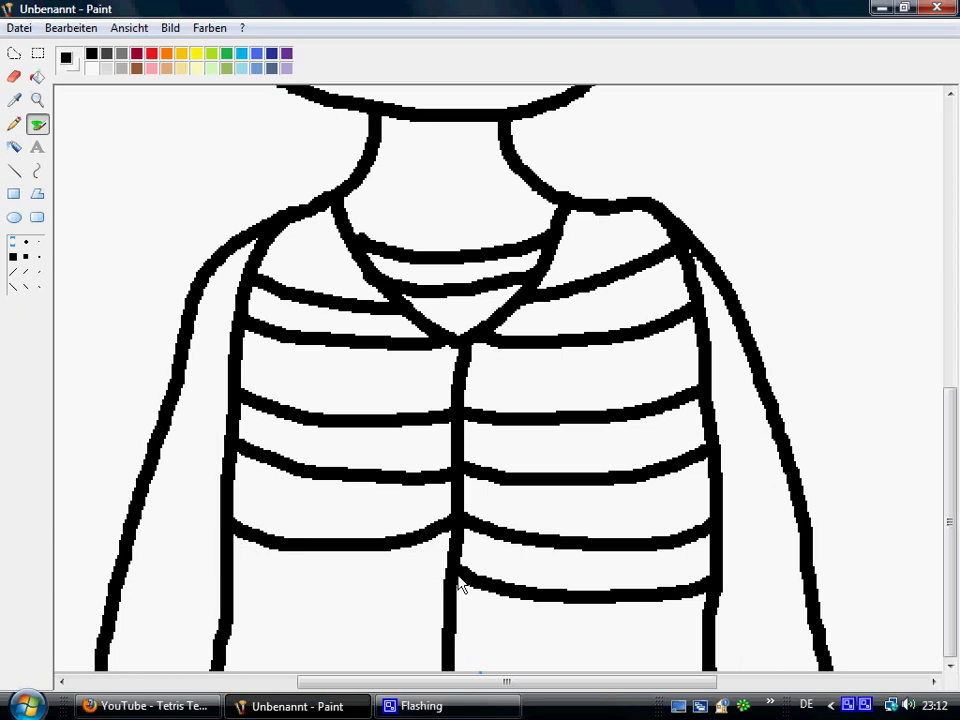
mouse_move(458, 572)
mouse_down()
mouse_move(388, 585)
mouse_move(270, 582)
mouse_move(225, 570)
mouse_up()
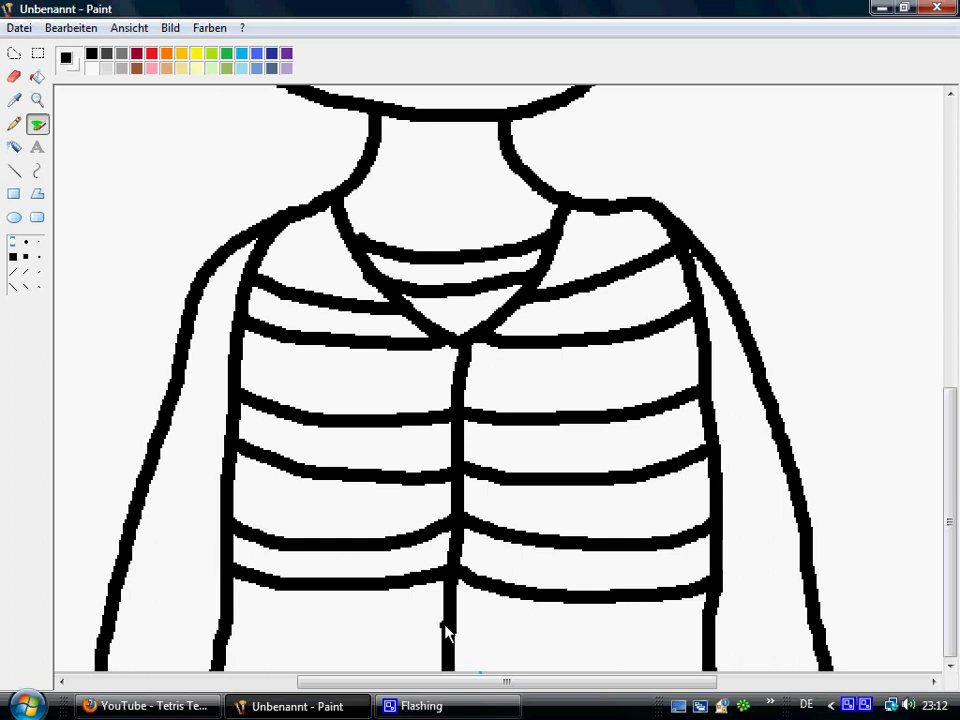
mouse_move(456, 631)
mouse_down()
mouse_move(621, 642)
mouse_move(703, 636)
mouse_up()
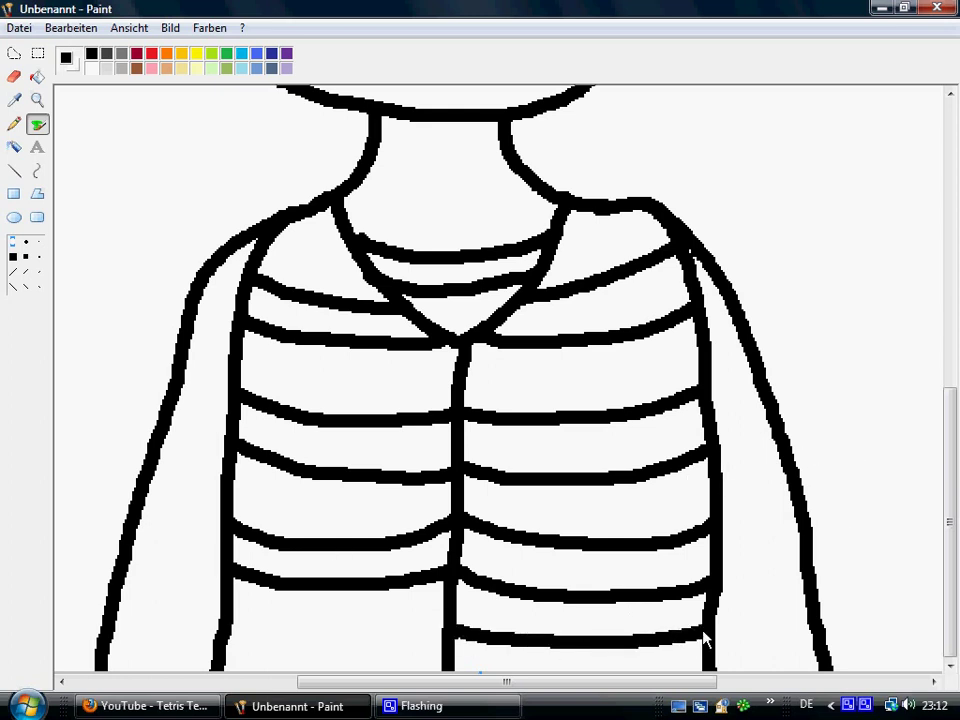
click(424, 634)
mouse_move(441, 628)
mouse_down()
mouse_move(358, 638)
mouse_move(225, 628)
mouse_up()
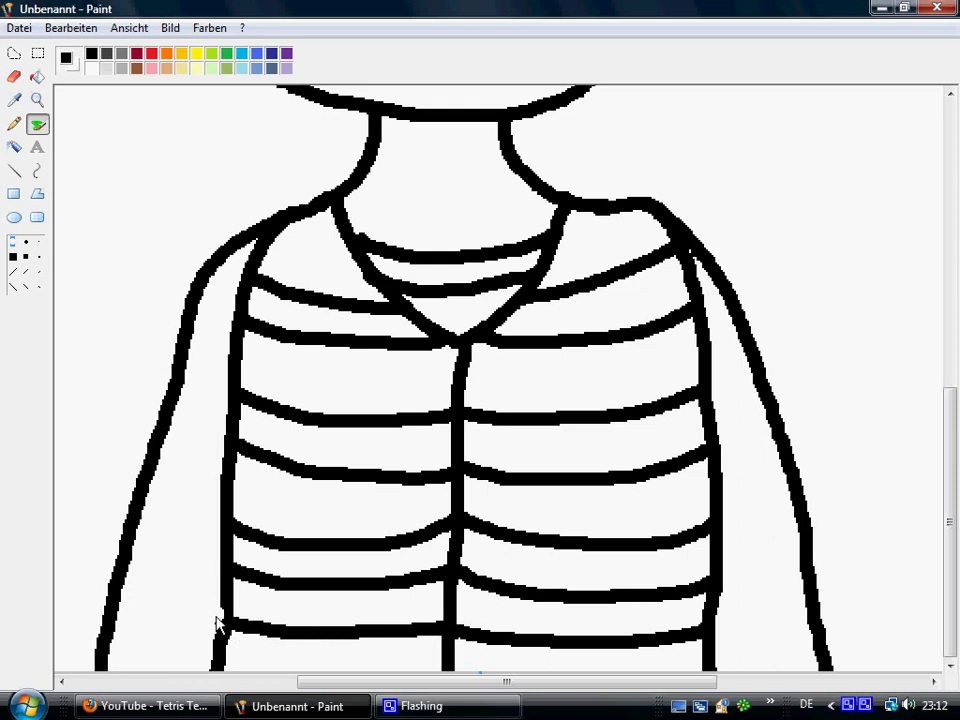
Step: Touch up the torso's lower-left outline and paint six curved stripe lines across the right-hand arm, spaced from upper arm to lower sleeve
drag(218, 626, 223, 618)
drag(712, 357, 742, 341)
drag(755, 393, 716, 428)
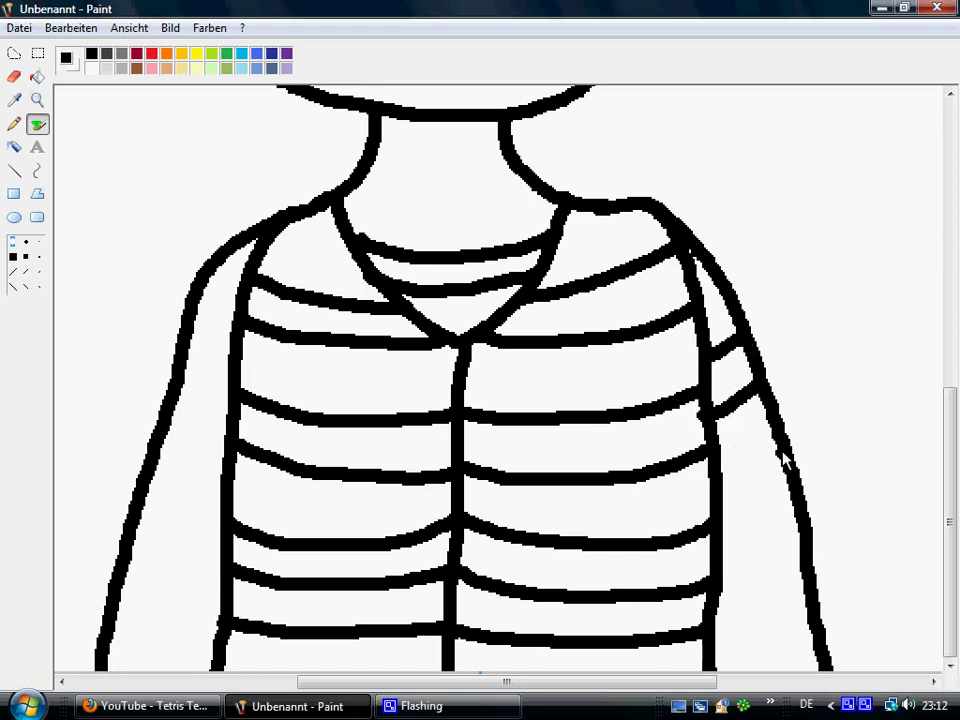
drag(785, 458, 724, 487)
drag(790, 516, 727, 543)
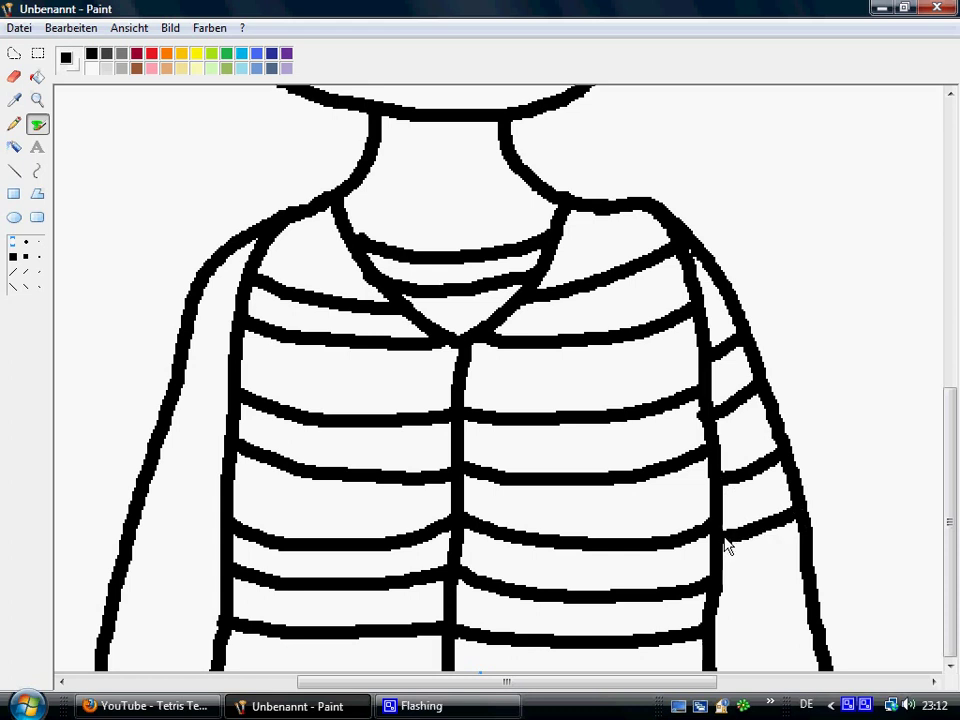
drag(797, 574, 721, 600)
mouse_move(814, 621)
mouse_down()
mouse_move(744, 647)
mouse_move(710, 643)
mouse_up()
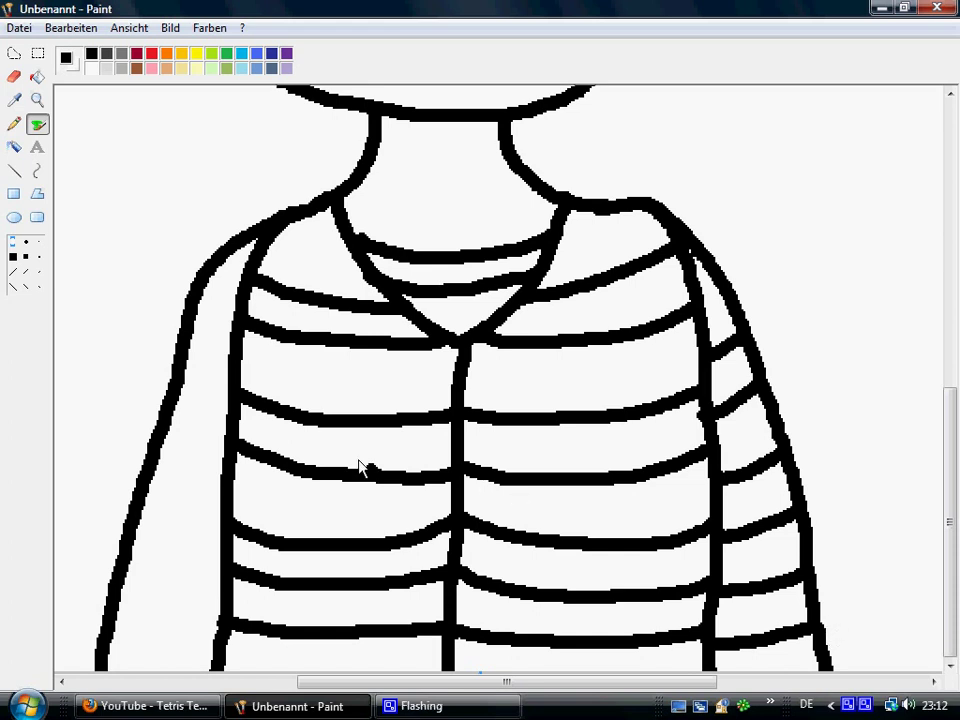
Step: Paint six matching curved stripe lines across the left-hand arm, from below the shoulder down to the lower sleeve
click(202, 313)
drag(193, 322, 231, 354)
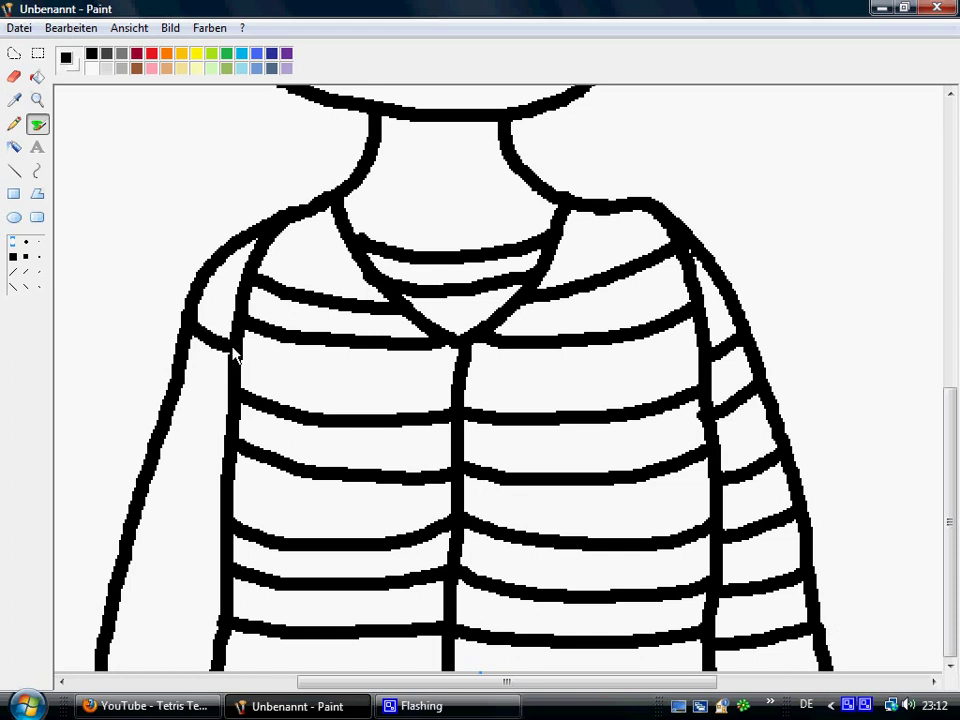
drag(184, 381, 230, 400)
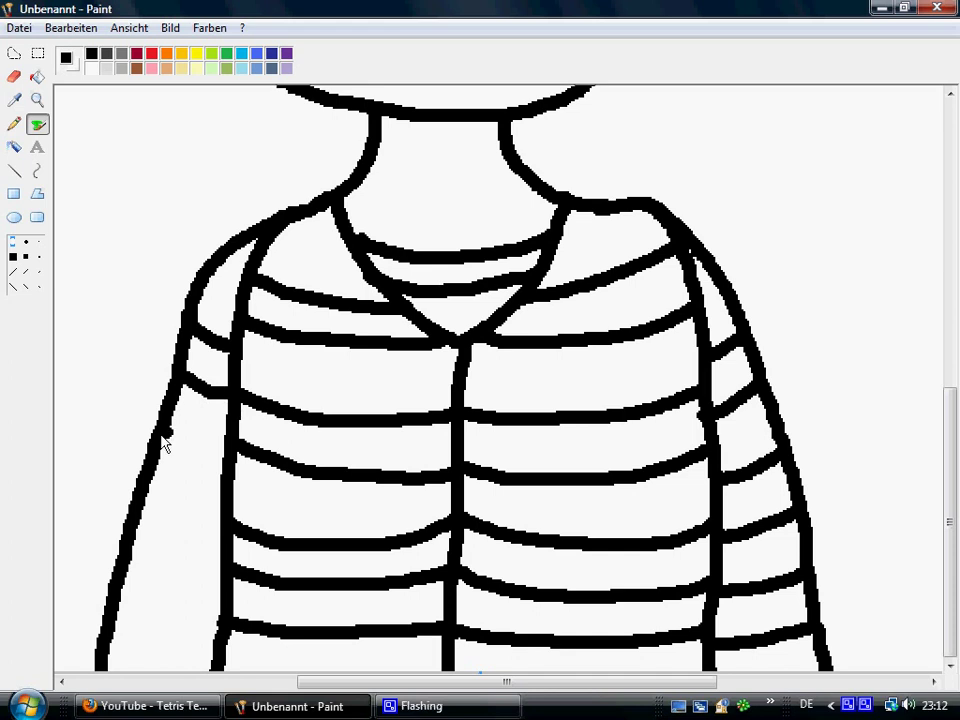
mouse_move(162, 445)
mouse_down()
mouse_move(199, 467)
mouse_move(224, 466)
mouse_up()
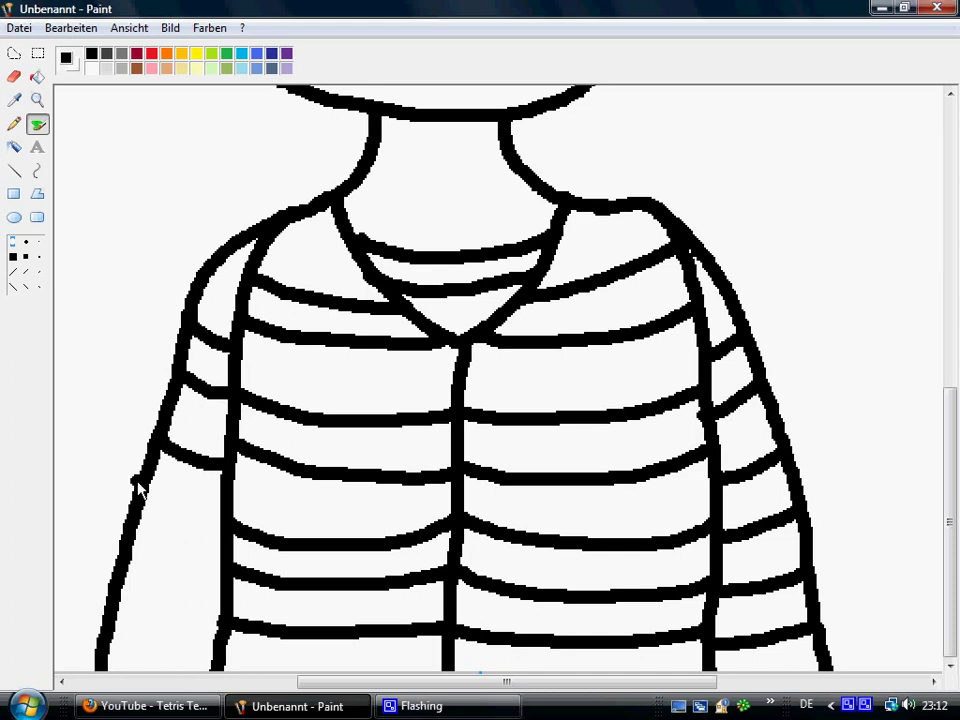
mouse_move(139, 486)
mouse_down()
mouse_move(165, 508)
mouse_move(220, 515)
mouse_up()
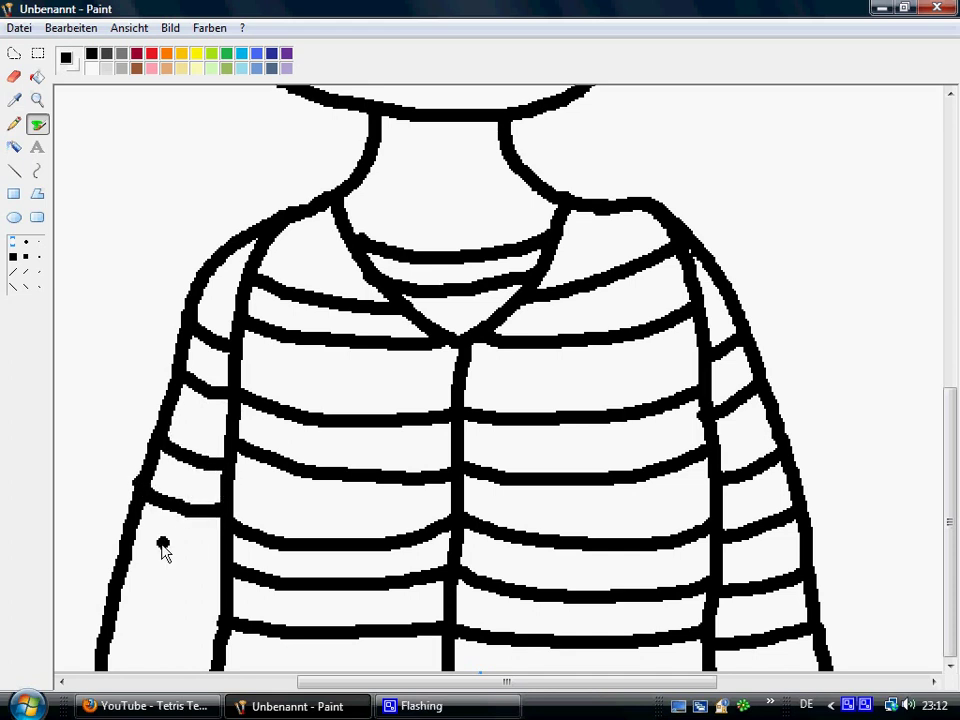
drag(134, 543, 234, 568)
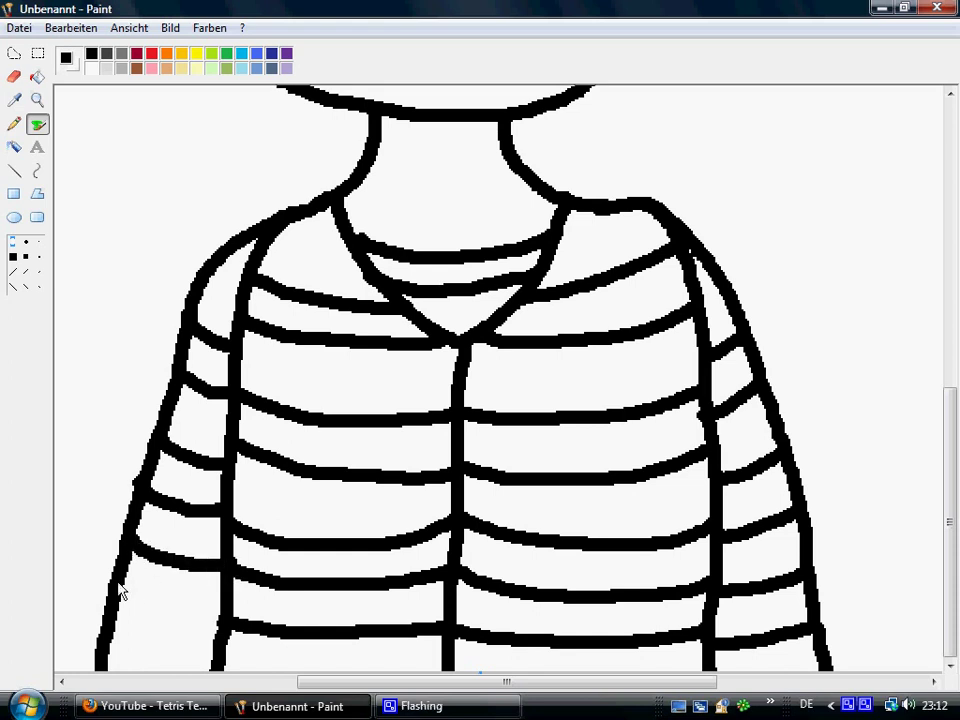
drag(120, 588, 219, 614)
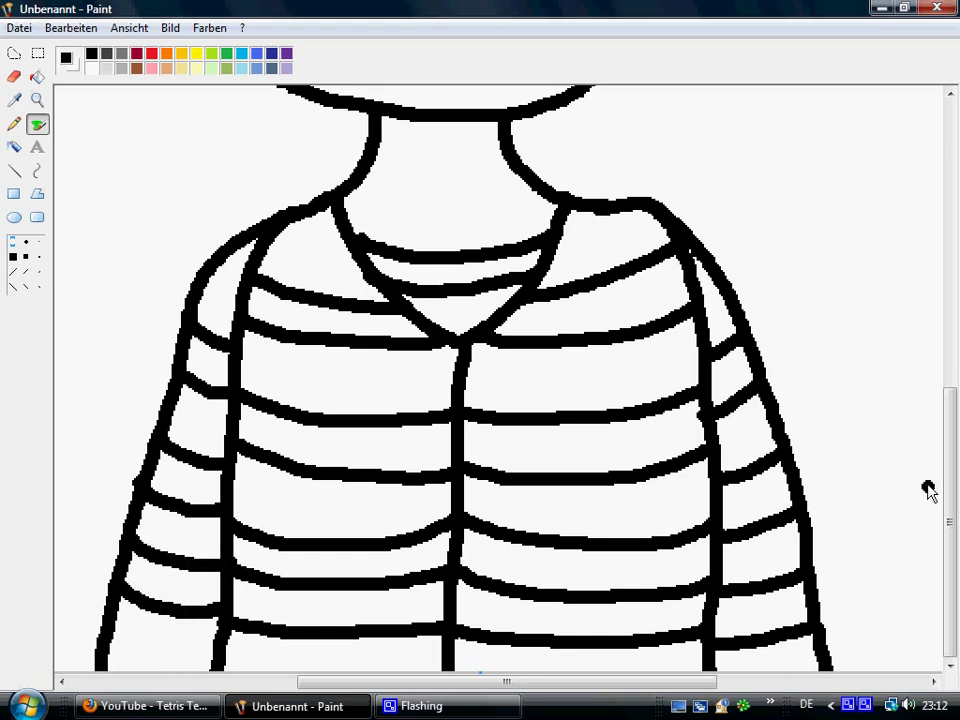
Step: Try filling both shoulder sections of the top with a darkened custom green, and undo both fills
click(37, 78)
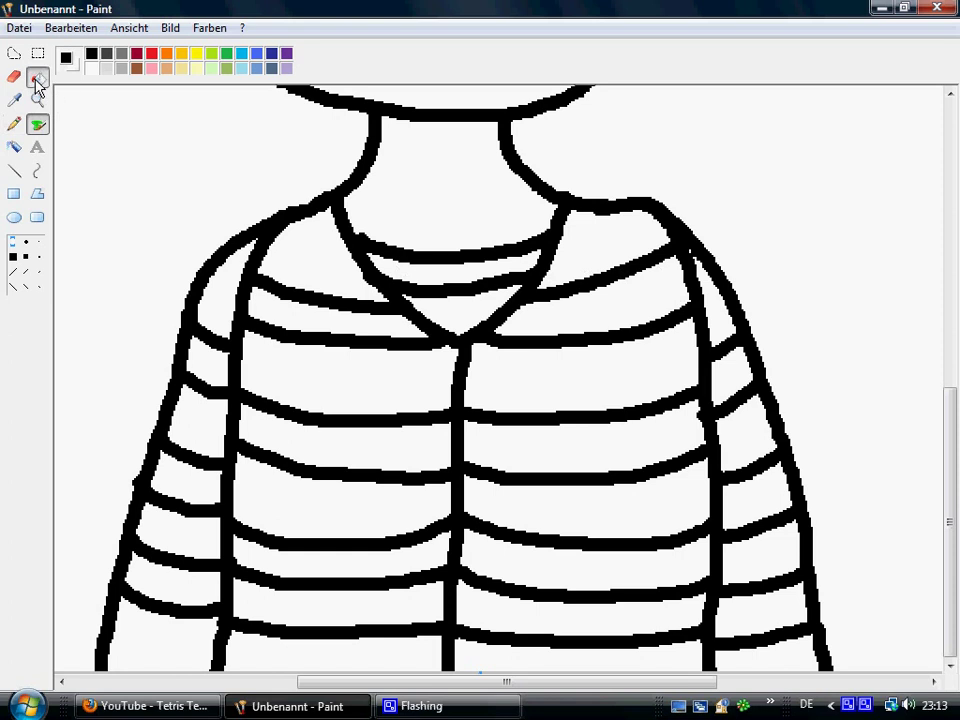
click(227, 55)
double_click(227, 58)
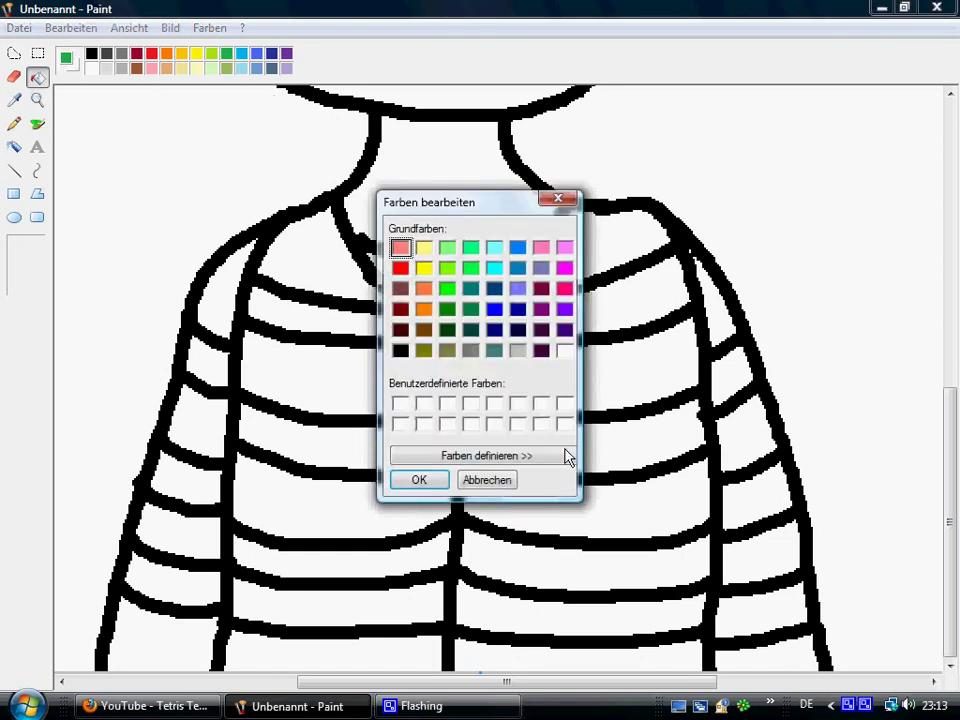
click(540, 453)
mouse_move(799, 334)
mouse_down()
mouse_move(797, 371)
mouse_move(792, 356)
mouse_up()
click(420, 481)
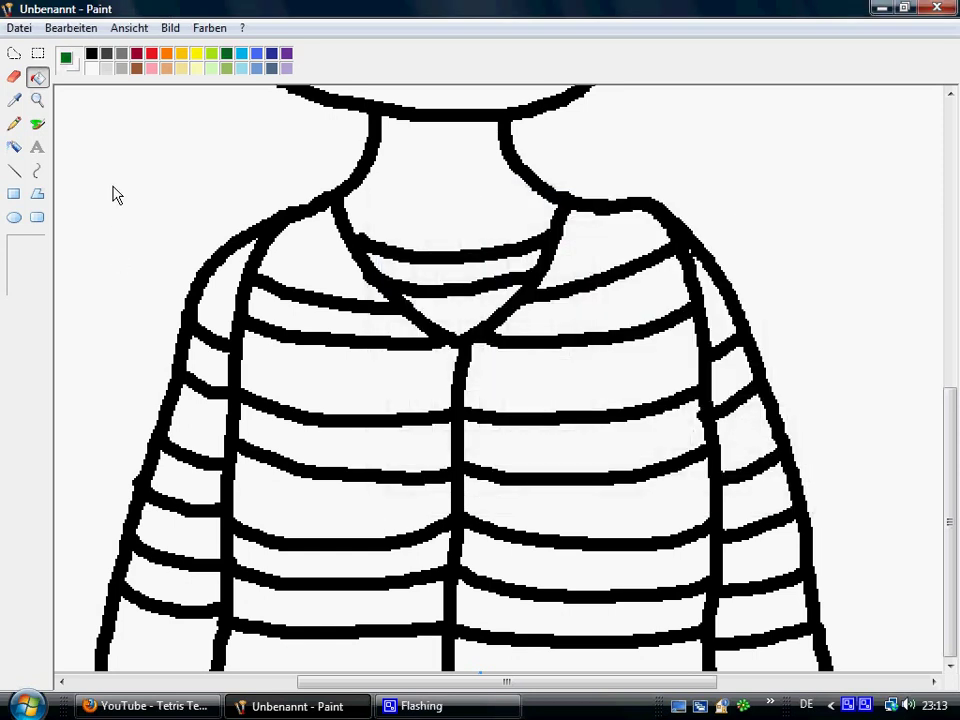
click(295, 252)
click(594, 261)
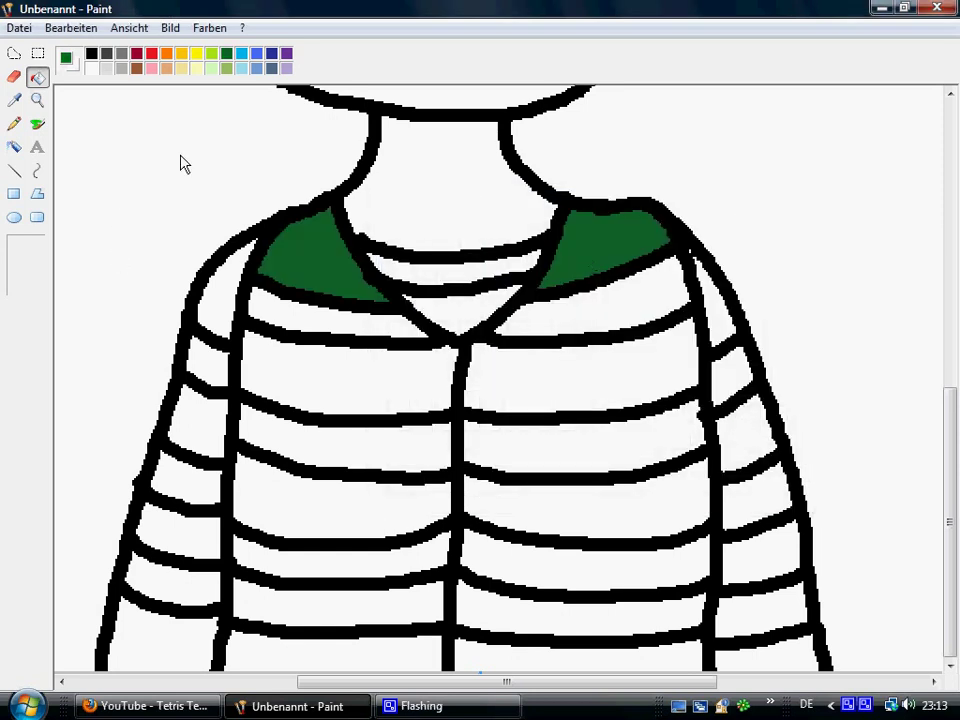
click(72, 28)
click(78, 49)
click(75, 28)
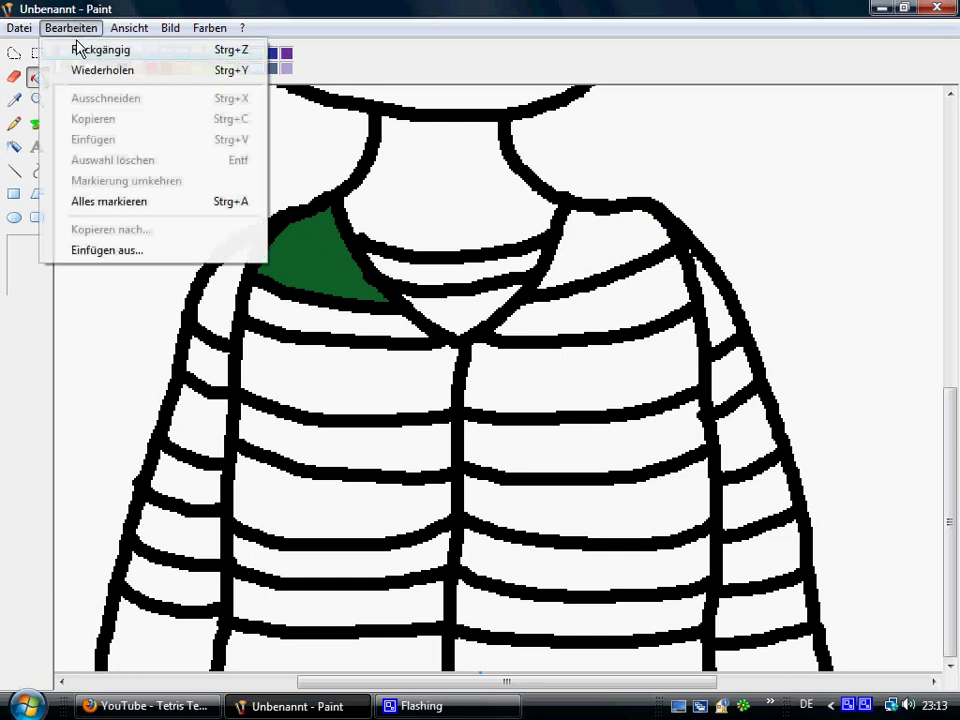
click(78, 49)
Step: Mix a medium green with luminosity 70 (RGB 23, 125, 54) and fill both shoulder sections beside the collar
double_click(227, 54)
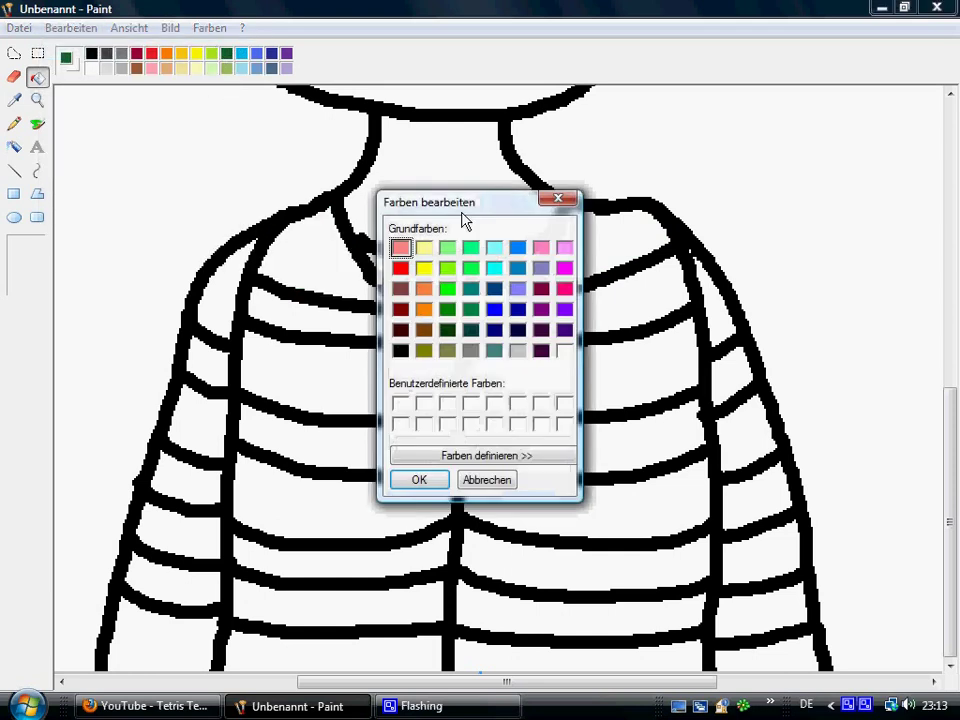
click(549, 449)
drag(790, 364, 790, 347)
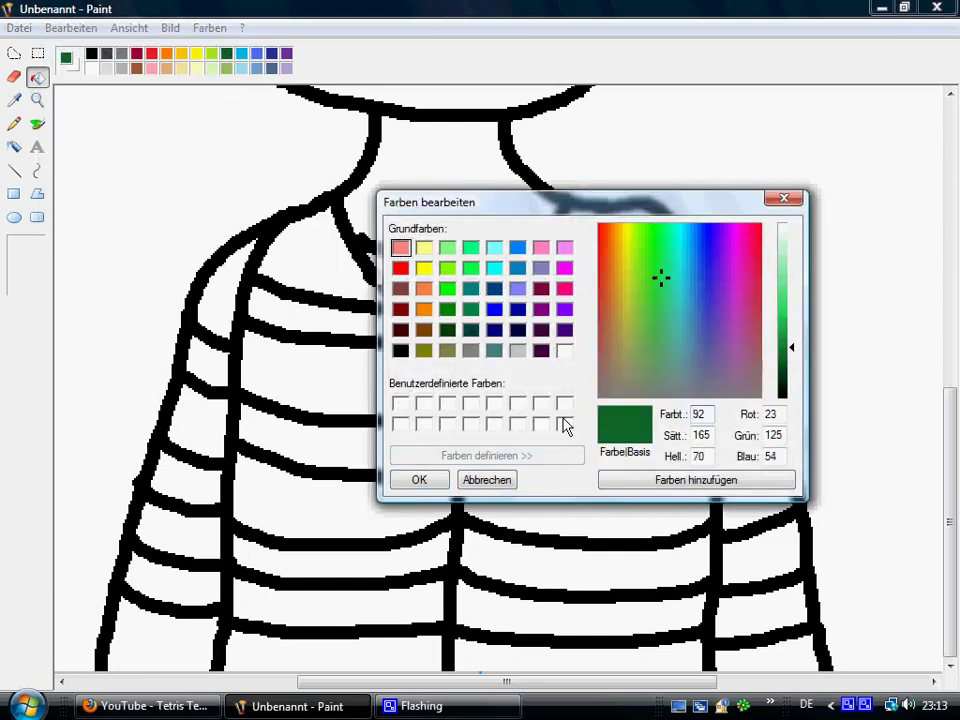
click(422, 480)
click(330, 285)
click(620, 266)
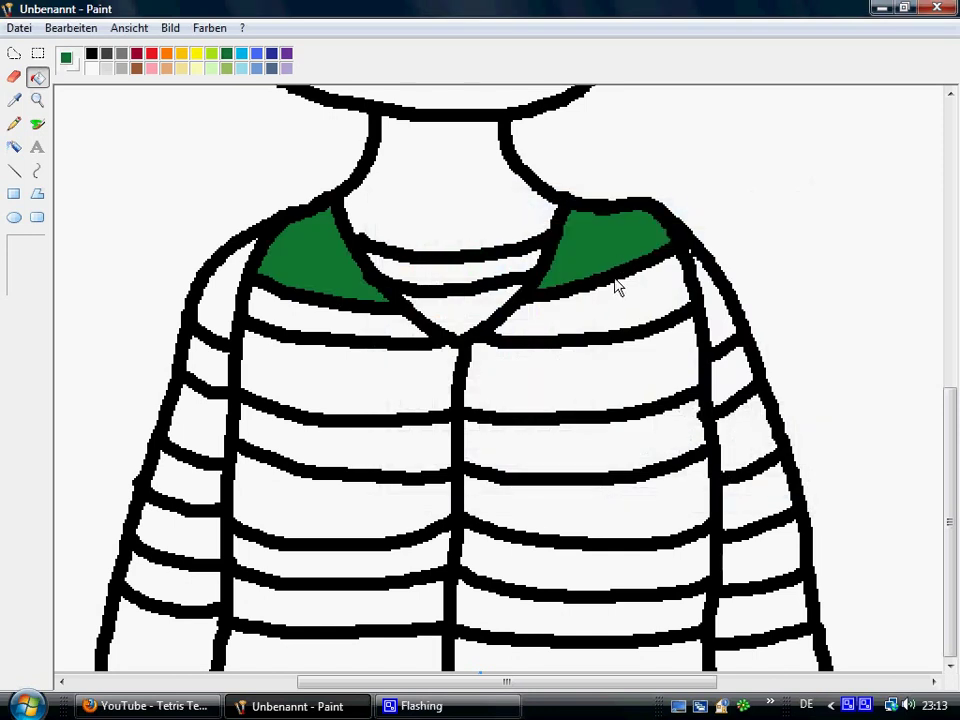
Step: Fill the three wide alternating stripes on both halves of the torso with the medium green
click(500, 370)
click(422, 396)
click(544, 516)
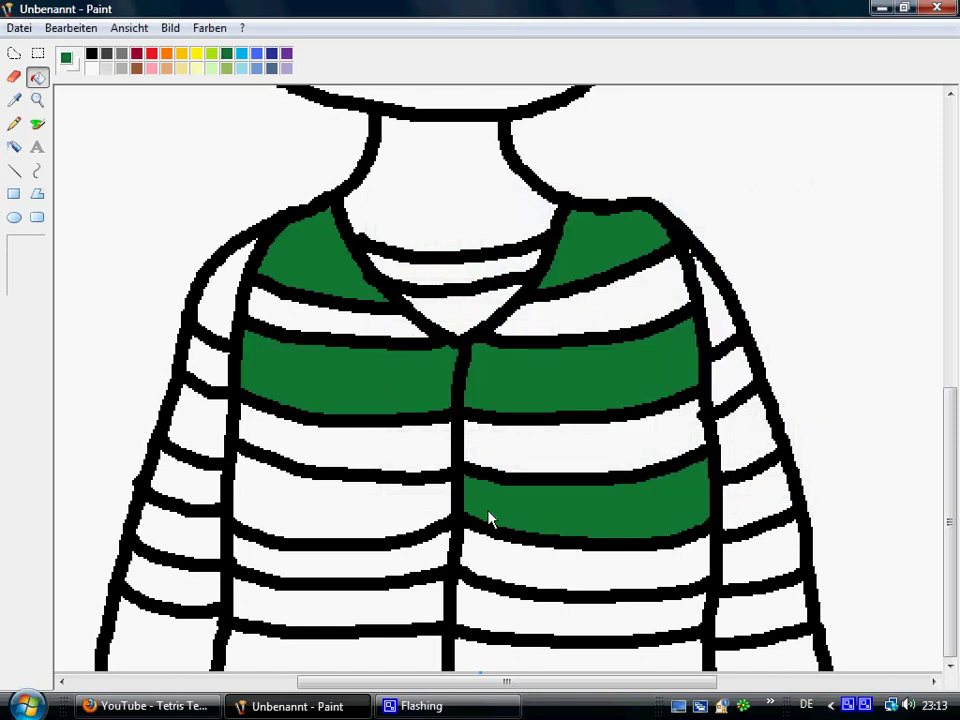
click(430, 512)
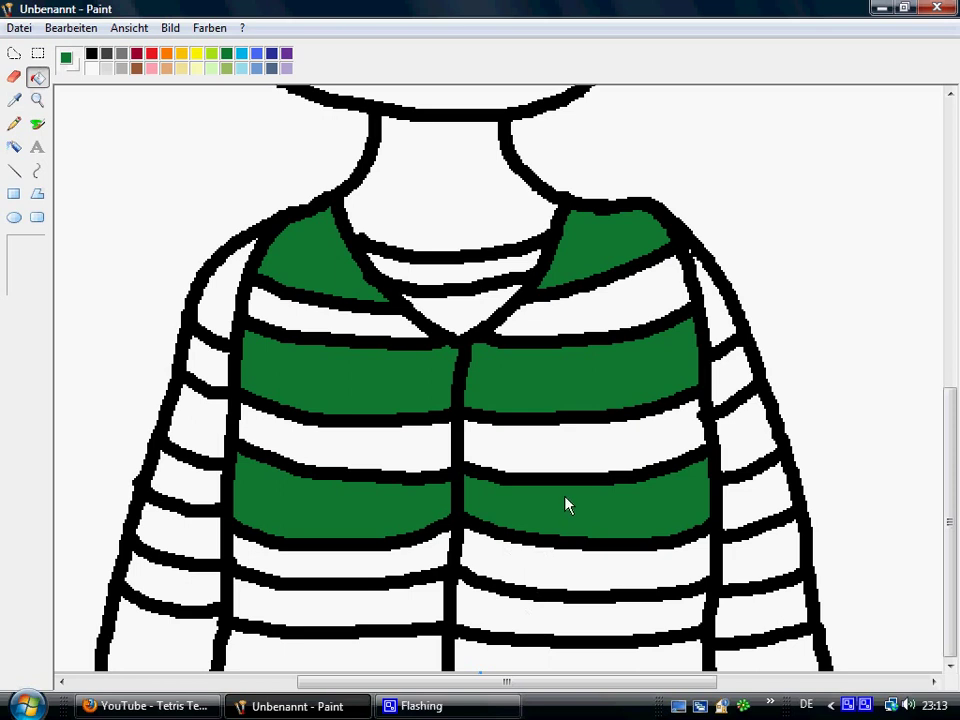
click(349, 612)
click(524, 624)
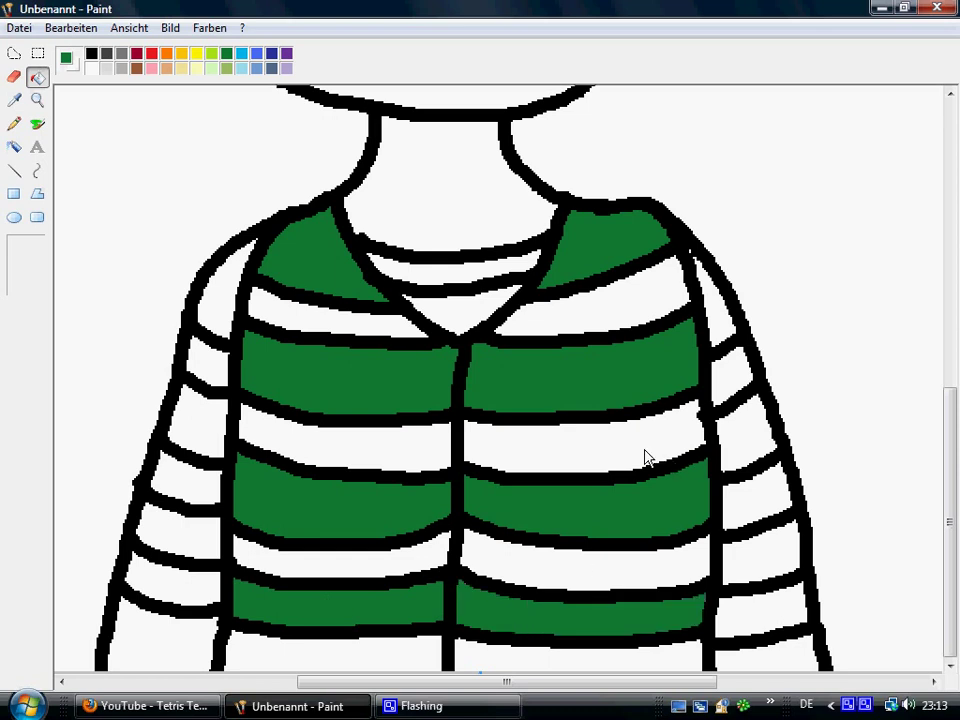
Step: Fill the topmost section of both sleeves with the medium green, undoing the stray fill at the right-hand shoulder
click(211, 312)
click(709, 288)
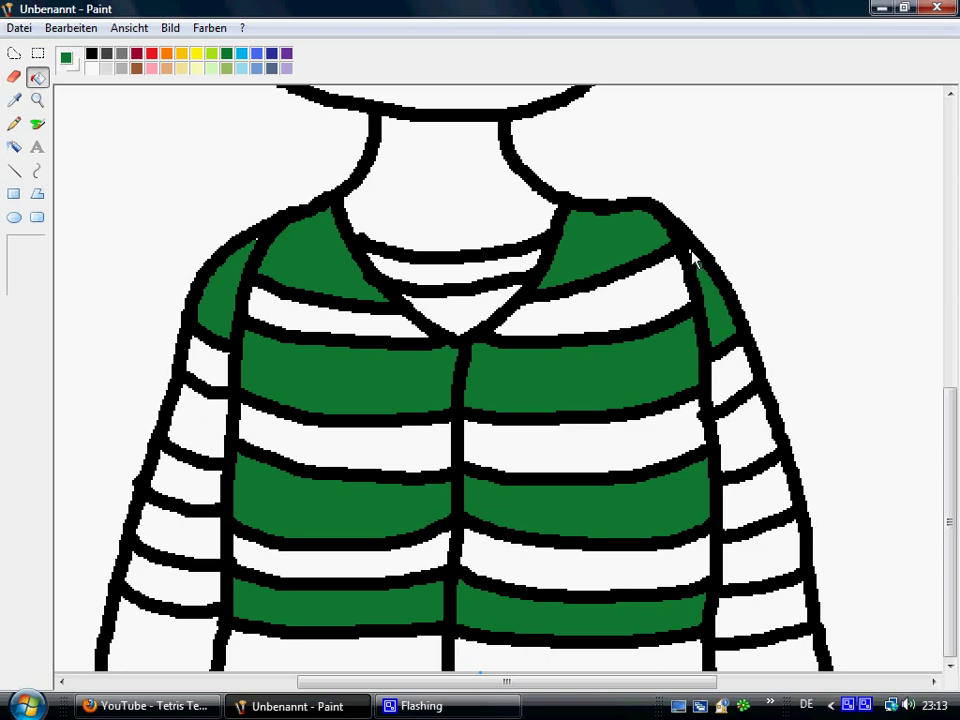
click(692, 254)
click(71, 28)
click(110, 48)
Step: Fill every second stripe further down both sleeves with the medium green, ending with the lowest sections at the canvas edge
click(760, 440)
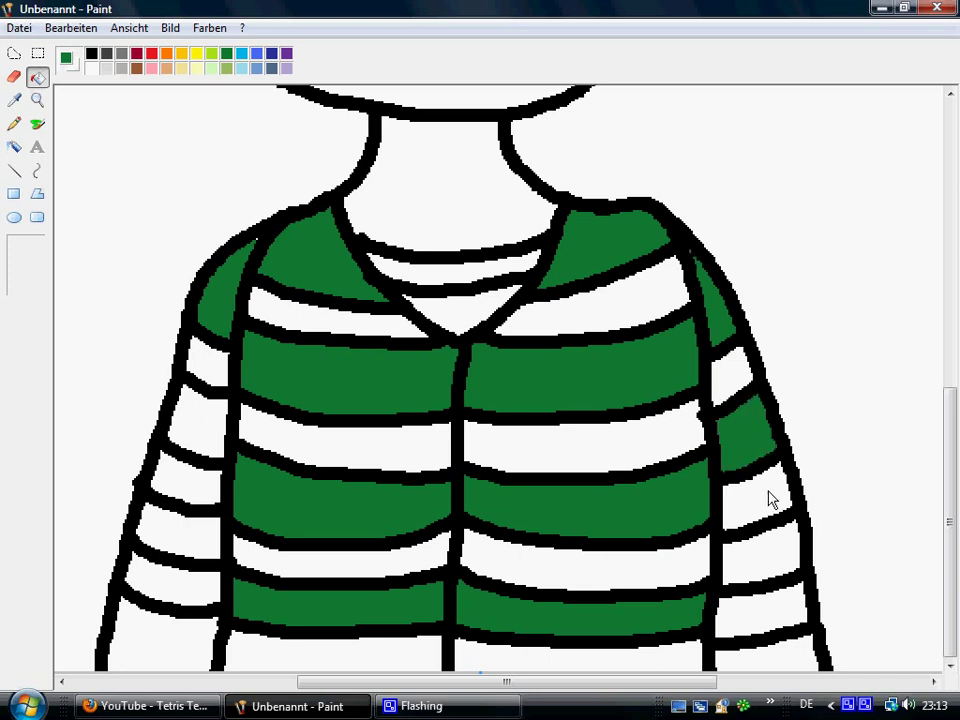
click(775, 568)
click(762, 660)
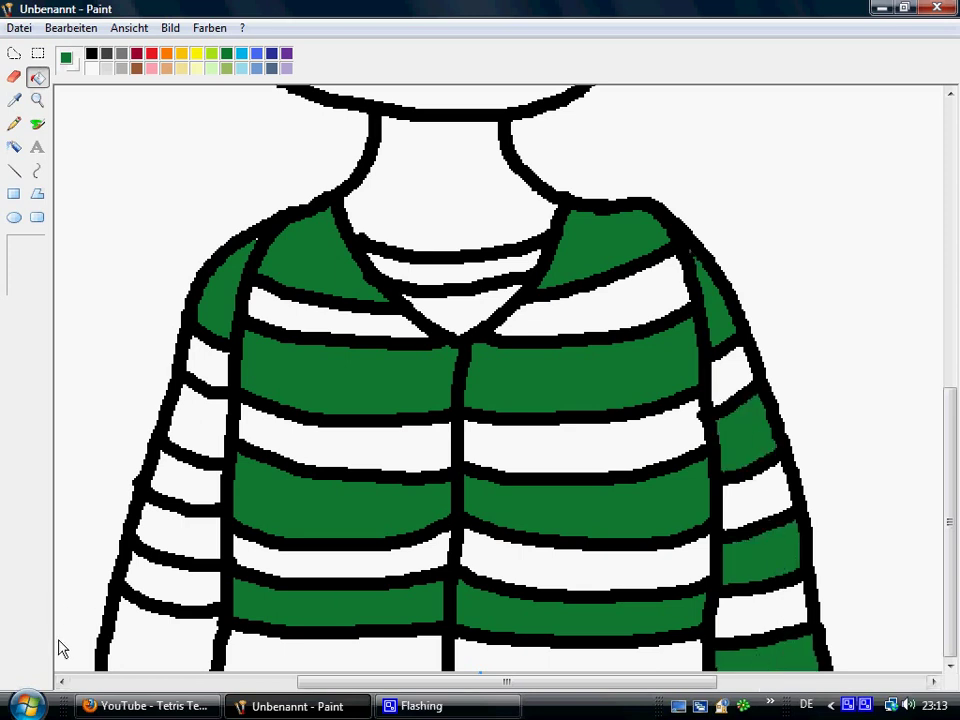
click(150, 640)
click(178, 530)
click(197, 428)
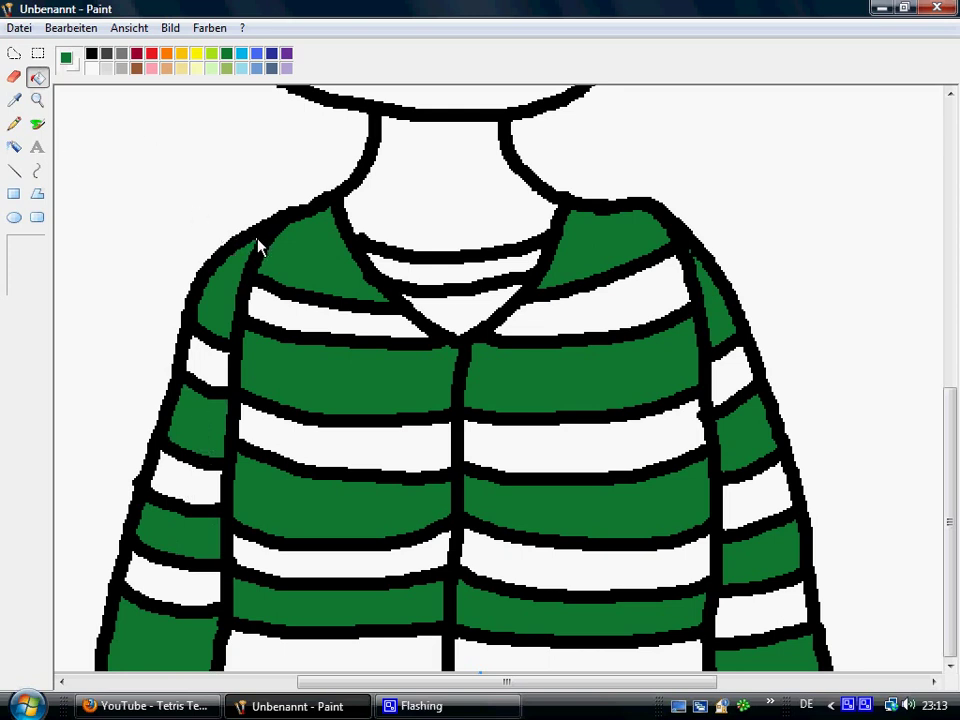
Step: Mix a darker green with luminosity 46 (RGB 15, 83, 35) and fill the left half of the uppermost unfilled chest stripe
double_click(229, 53)
click(561, 460)
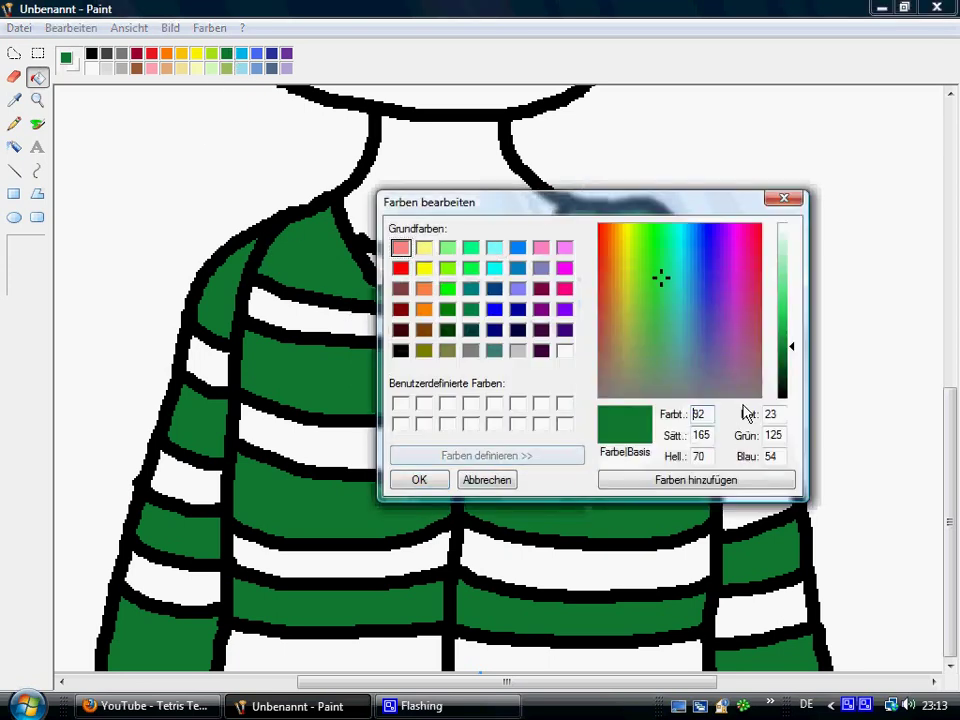
click(790, 364)
click(424, 478)
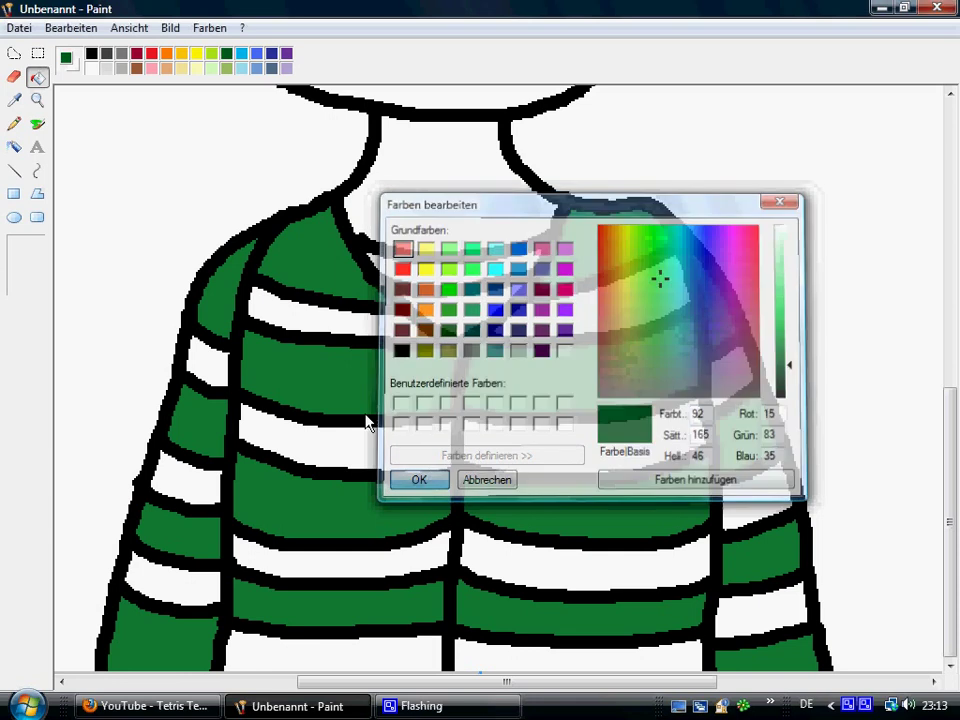
click(336, 330)
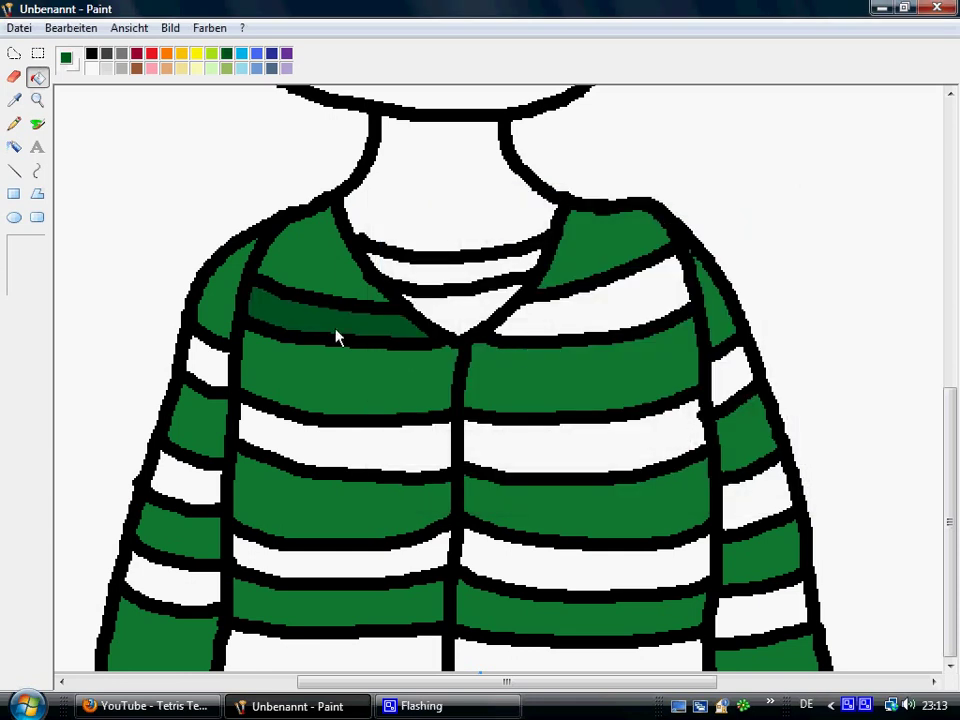
Step: Mix a very dark green with luminosity 33 (RGB 11, 60, 26) and fill both halves of the uppermost narrow chest stripe
double_click(227, 55)
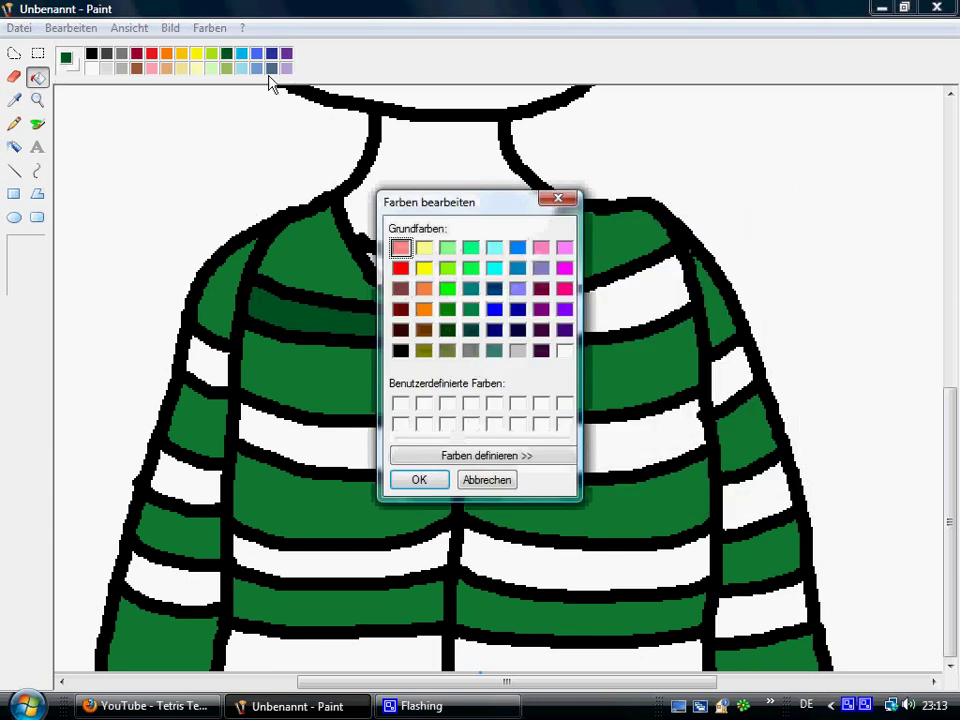
click(561, 456)
click(797, 386)
click(792, 374)
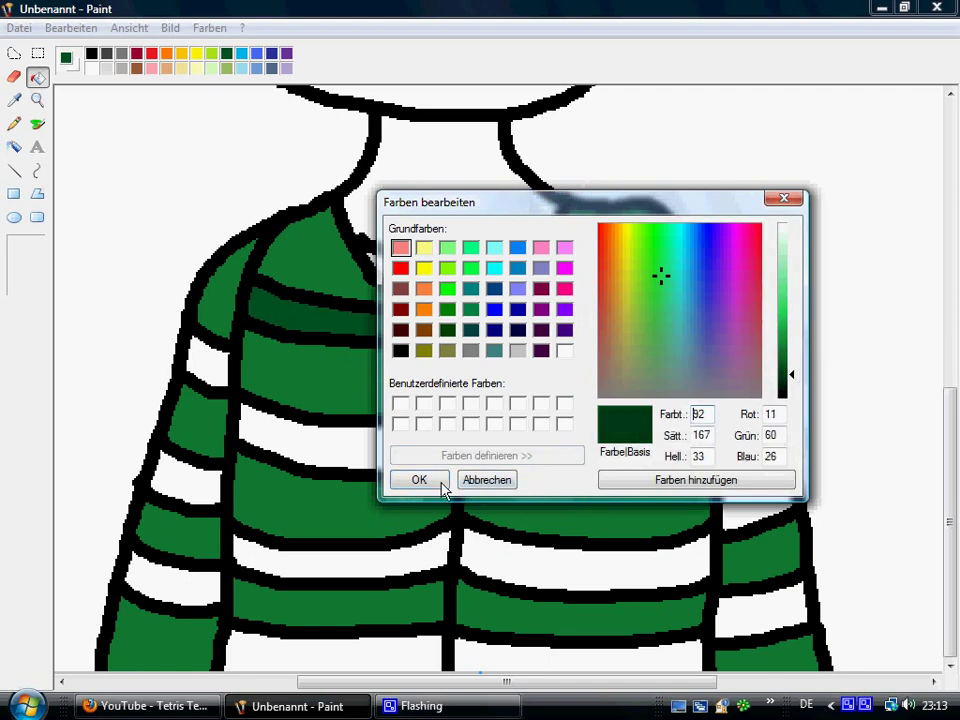
click(442, 482)
click(553, 327)
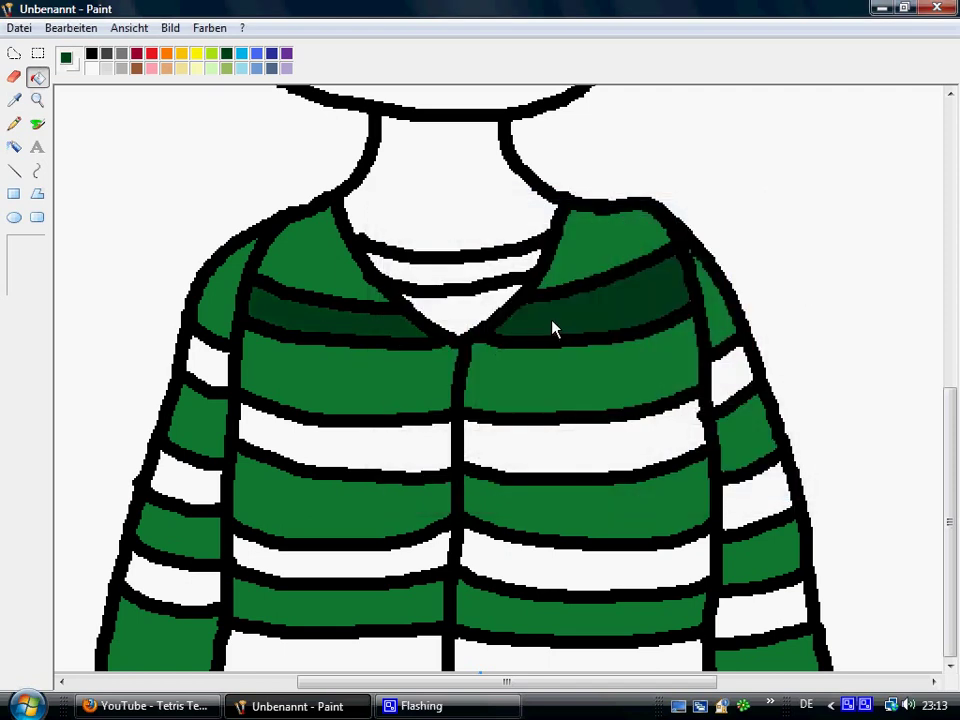
Step: Fill the remaining unfilled mid and lower torso stripes on both halves with the very dark green, undoing the accidental outline fill
click(553, 460)
click(375, 455)
click(497, 574)
click(409, 578)
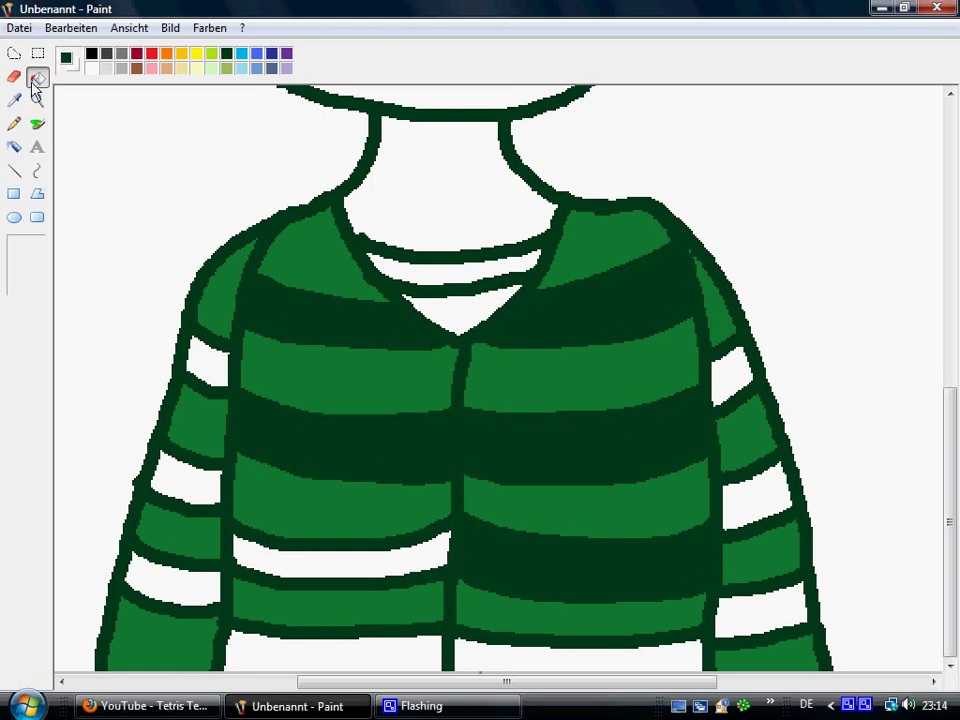
click(68, 28)
click(78, 48)
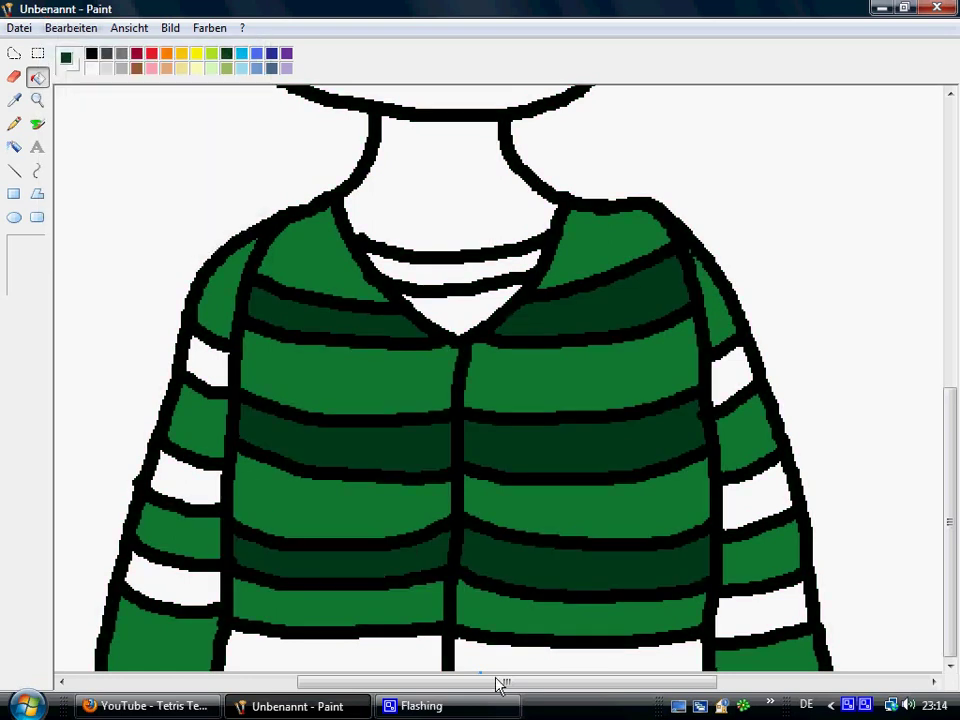
Step: Fill the bottom torso section and all remaining unfilled stripes on both sleeves with the very dark green
click(422, 660)
click(182, 579)
click(193, 482)
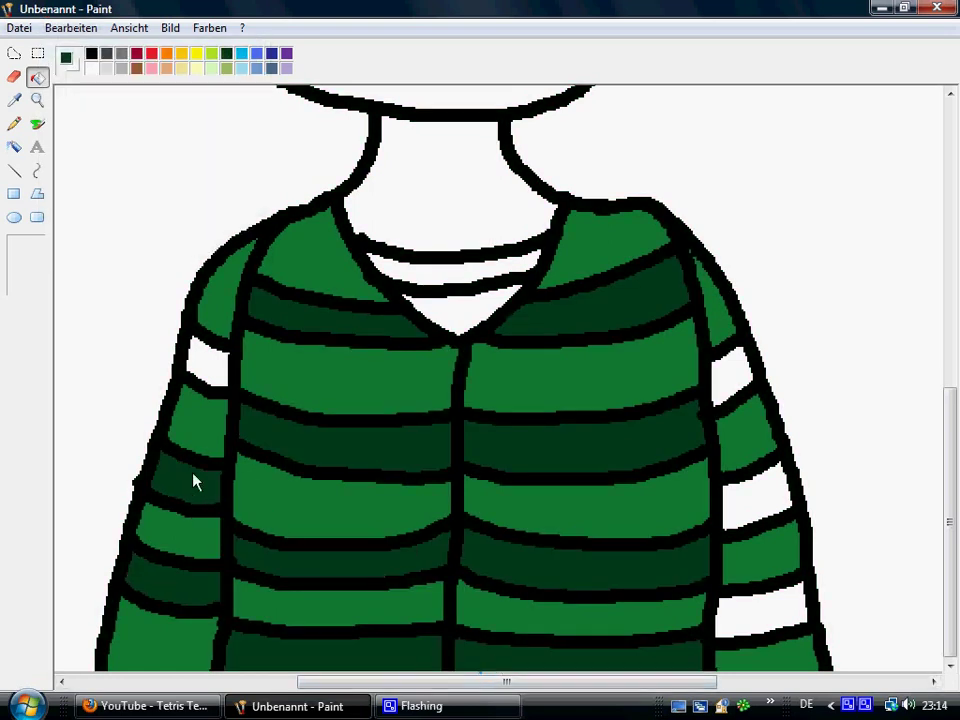
click(224, 372)
click(755, 507)
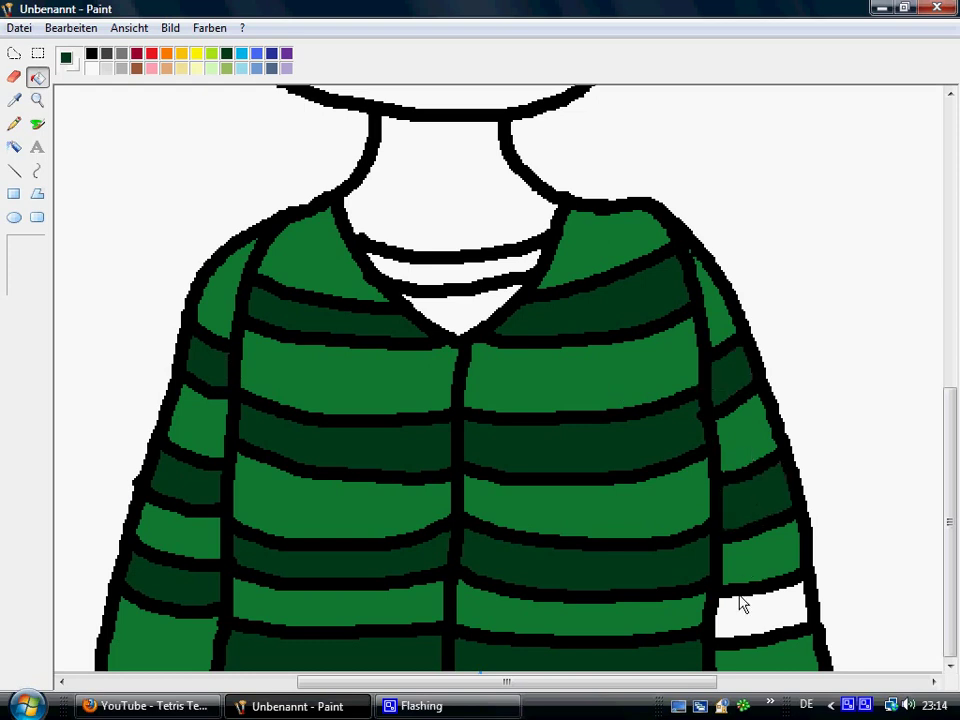
click(742, 603)
drag(958, 497, 936, 392)
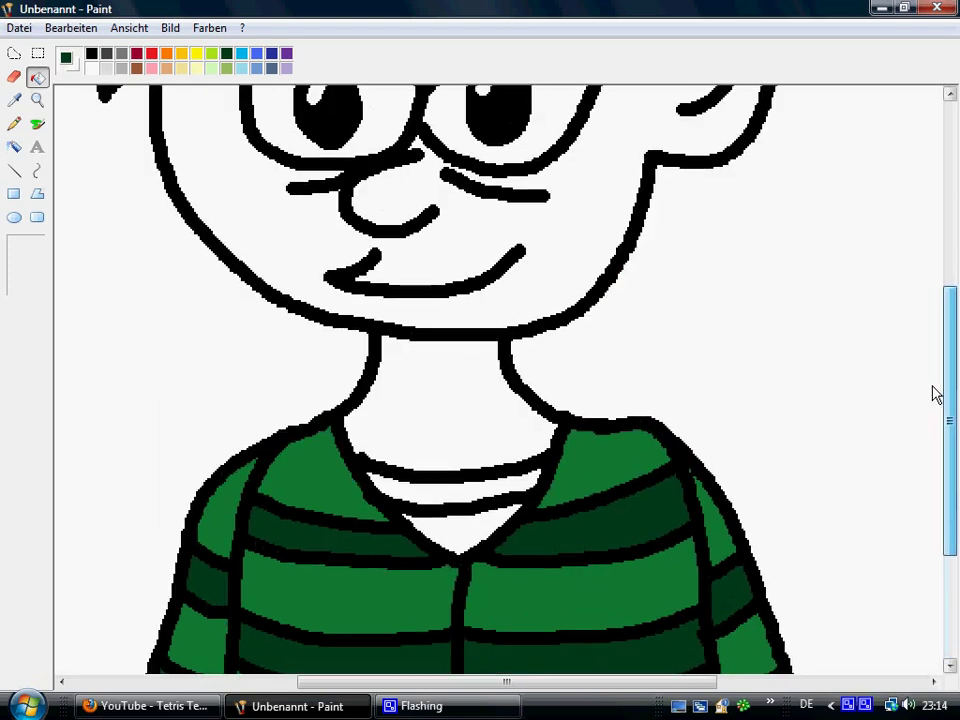
Step: Mix a darker blue with luminosity 84 (RGB 0, 138, 179) and fill the undershirt's upper stripe inside the neckline
double_click(241, 55)
click(553, 457)
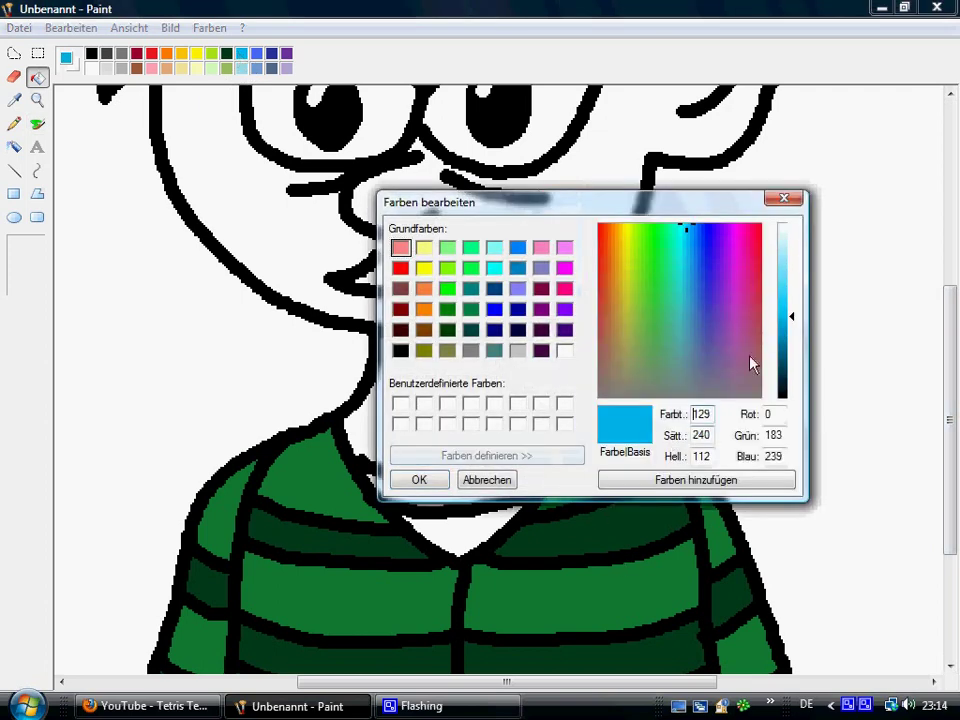
drag(789, 318, 790, 344)
click(435, 481)
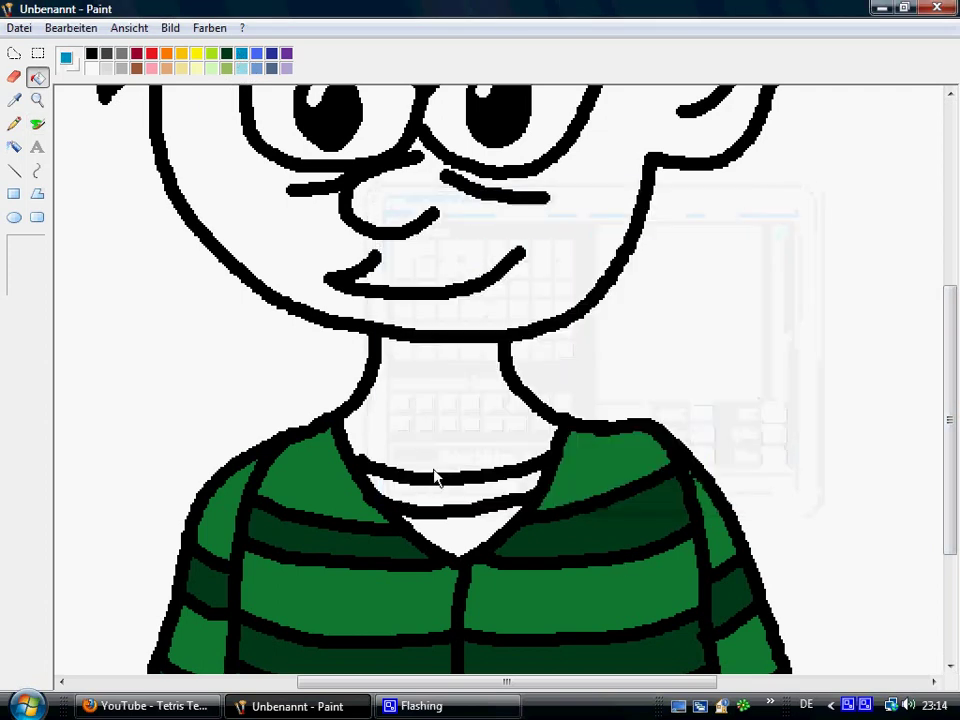
click(435, 490)
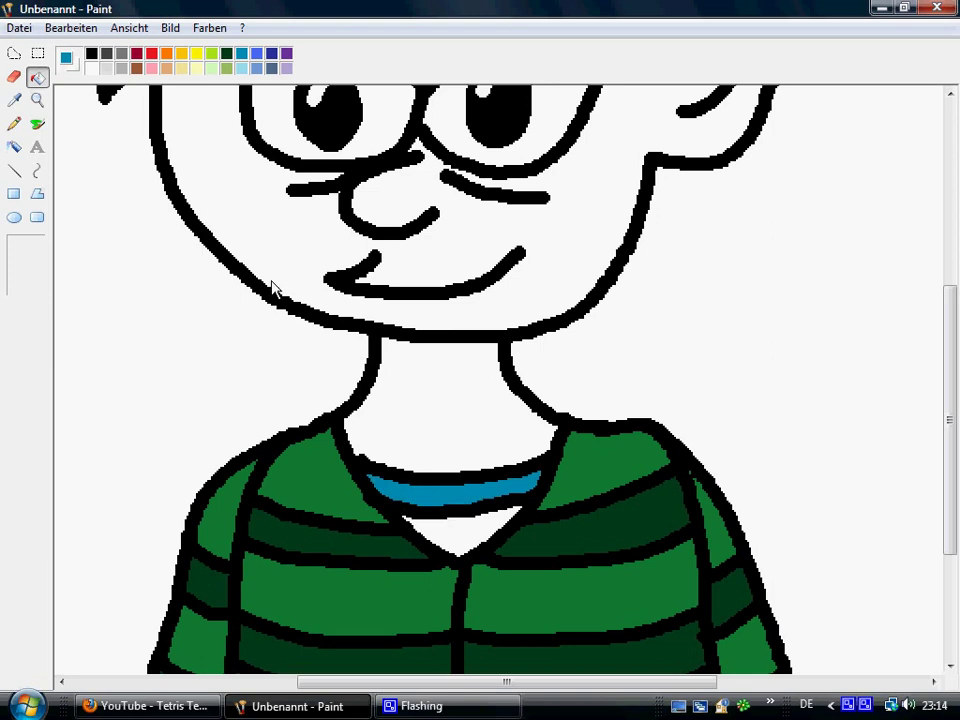
Step: Lighten the mixed blue to a bright sky blue and fill the undershirt's lower triangle in the V-neck
double_click(240, 66)
click(548, 456)
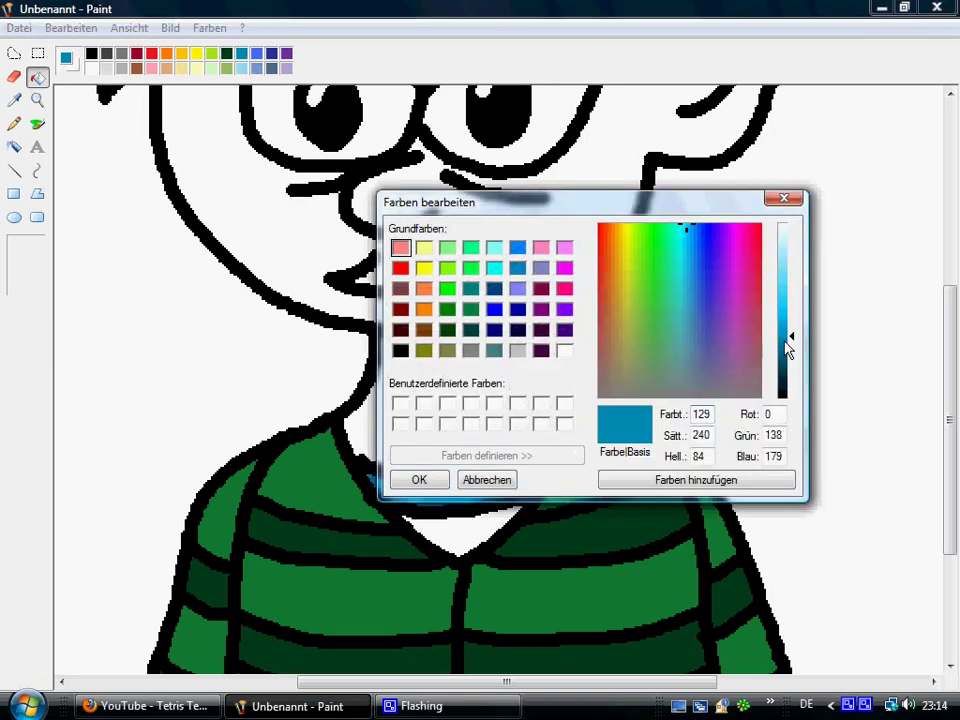
drag(788, 348, 791, 324)
click(421, 482)
click(456, 535)
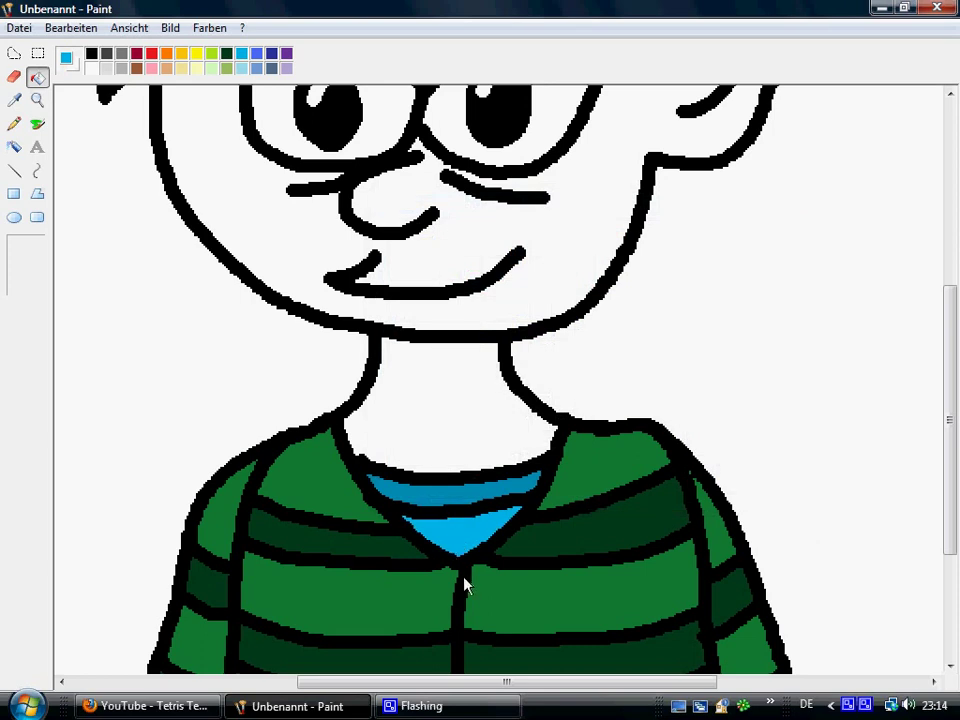
Step: Mix a pale skin tone with luminosity 216 (RGB 247, 227, 213) and fill the neck and the face
double_click(166, 68)
click(552, 455)
drag(793, 277, 793, 246)
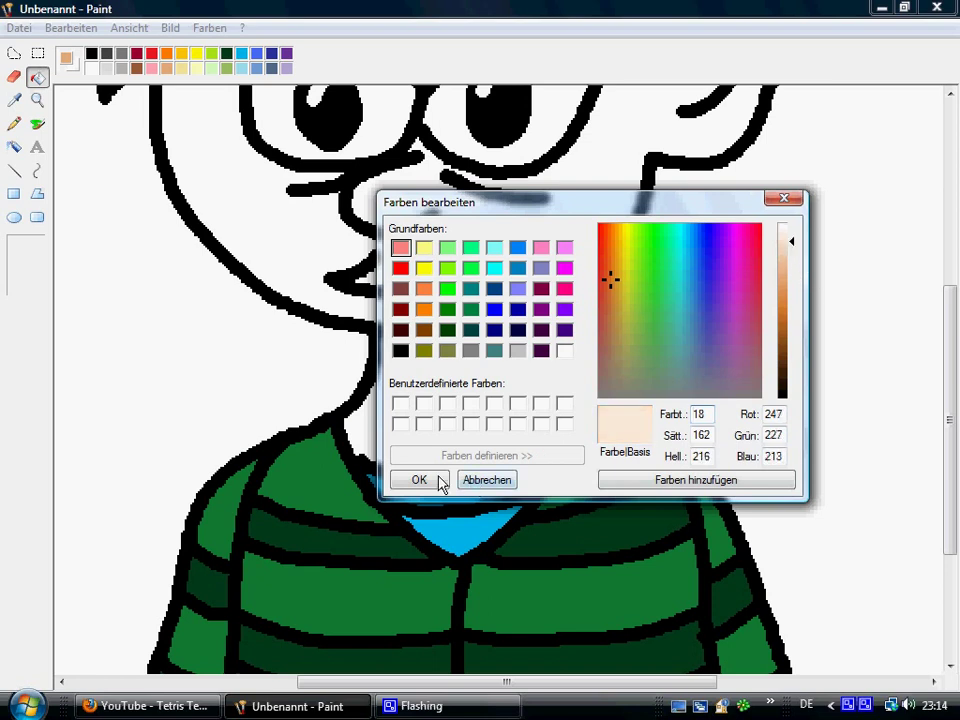
click(419, 480)
click(460, 409)
click(531, 300)
Step: Fill both upper eyelids with the skin tone, including the small gap beside the left eye
scroll(912, 388, up, 3)
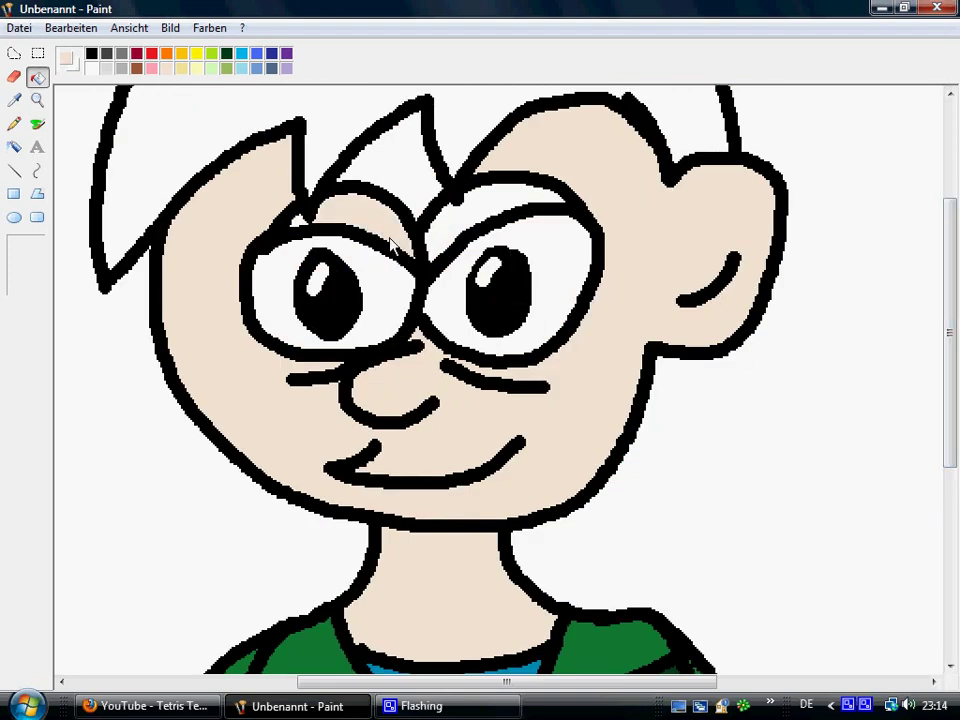
click(440, 230)
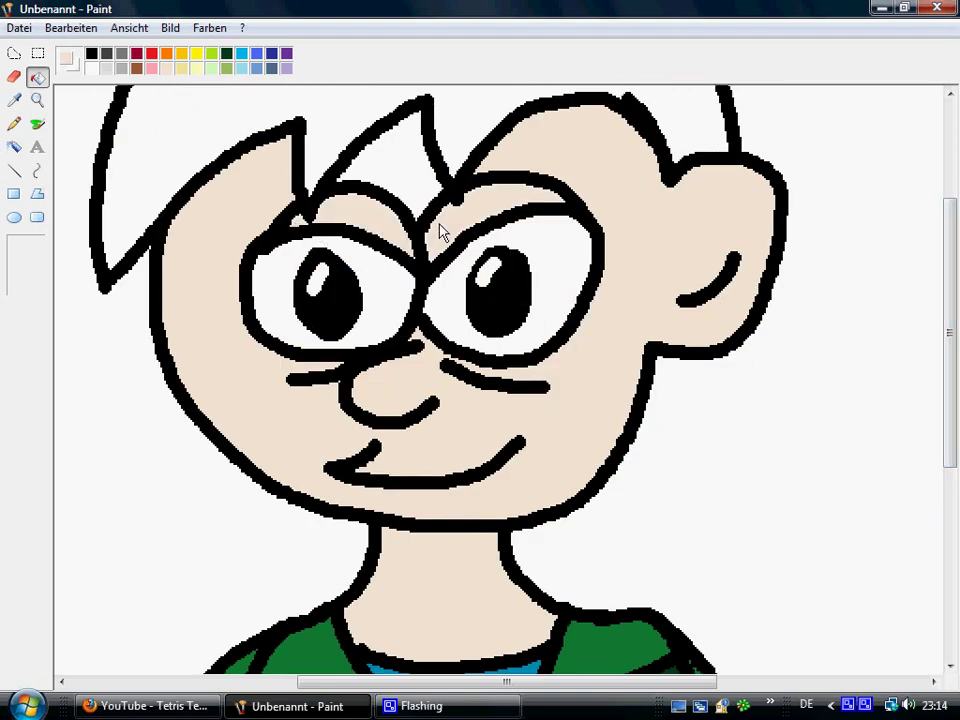
click(37, 100)
click(399, 302)
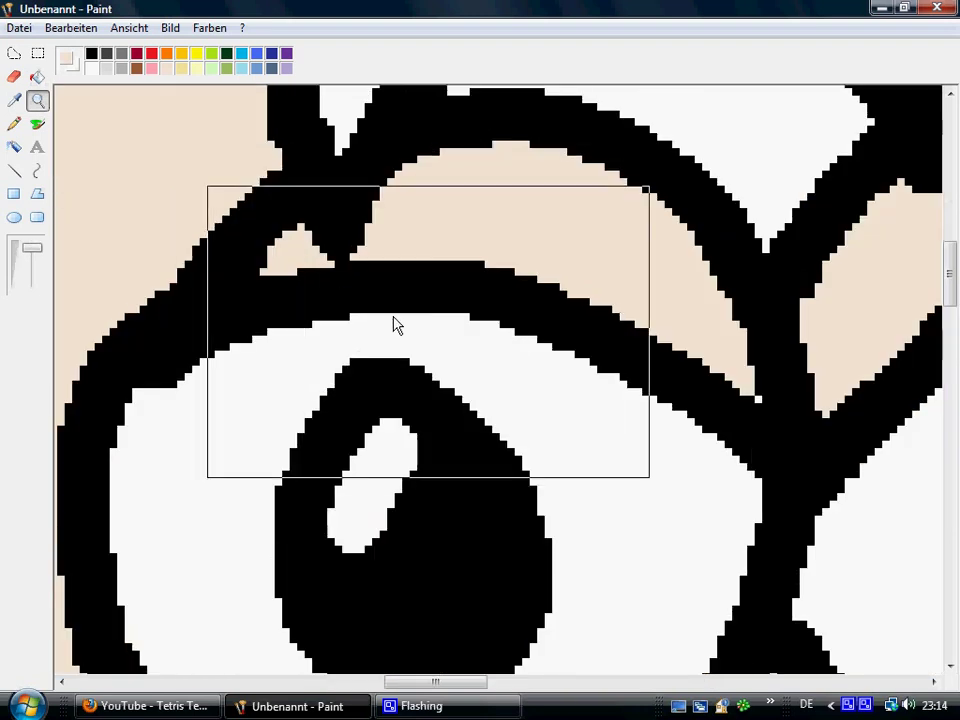
click(38, 78)
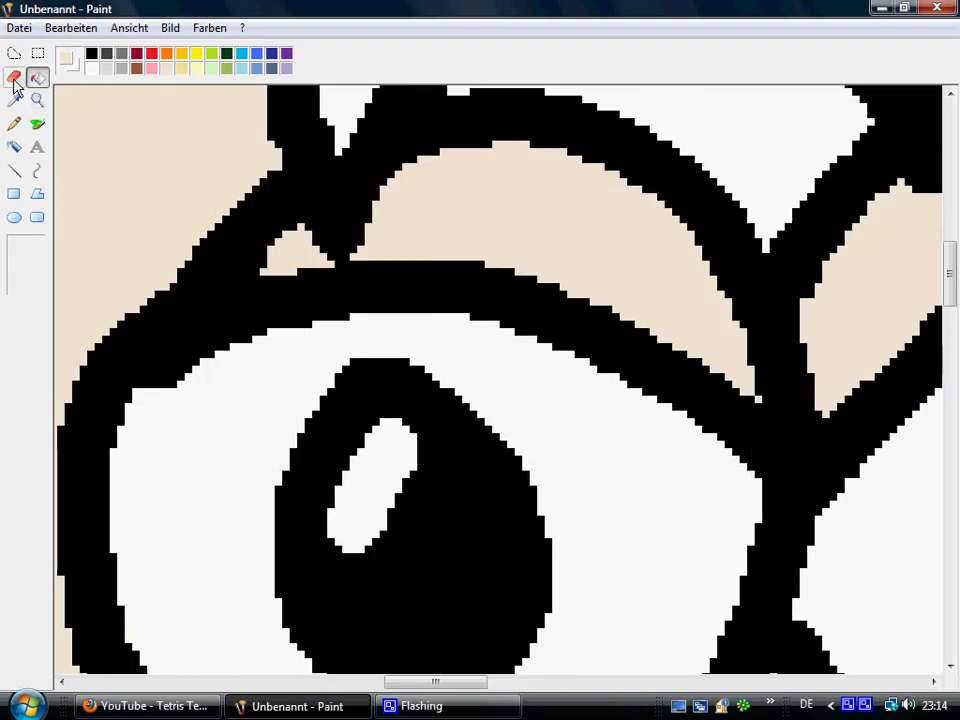
click(37, 100)
right_click(189, 154)
Step: Mix a dark brown with luminosity 55 (RGB 85, 48, 32) and fill the hair on top of the head
drag(957, 428, 945, 358)
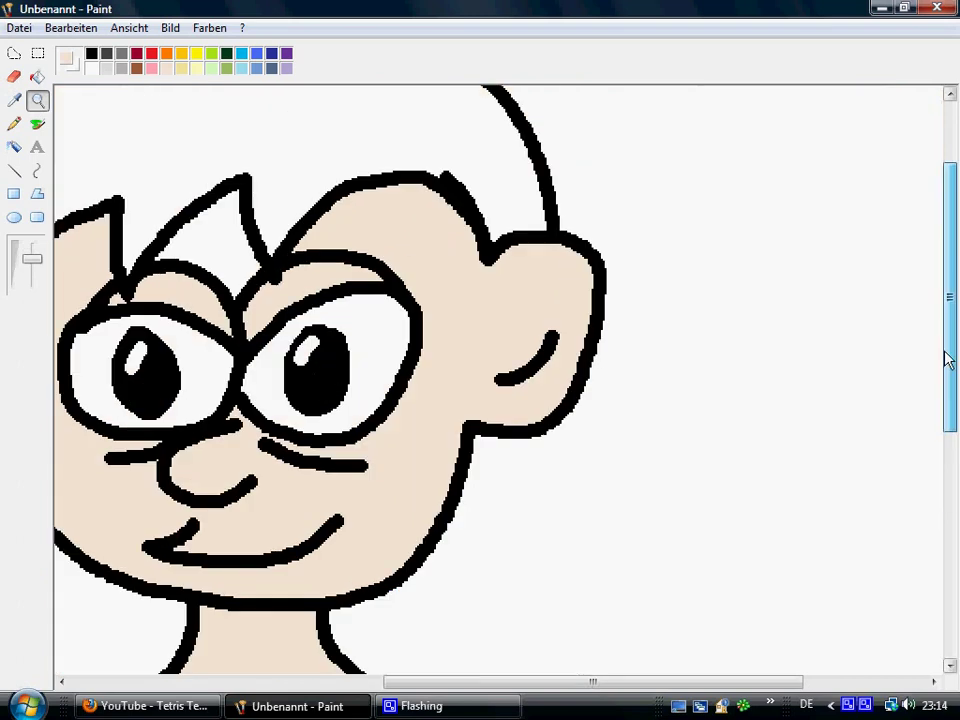
drag(499, 688, 375, 686)
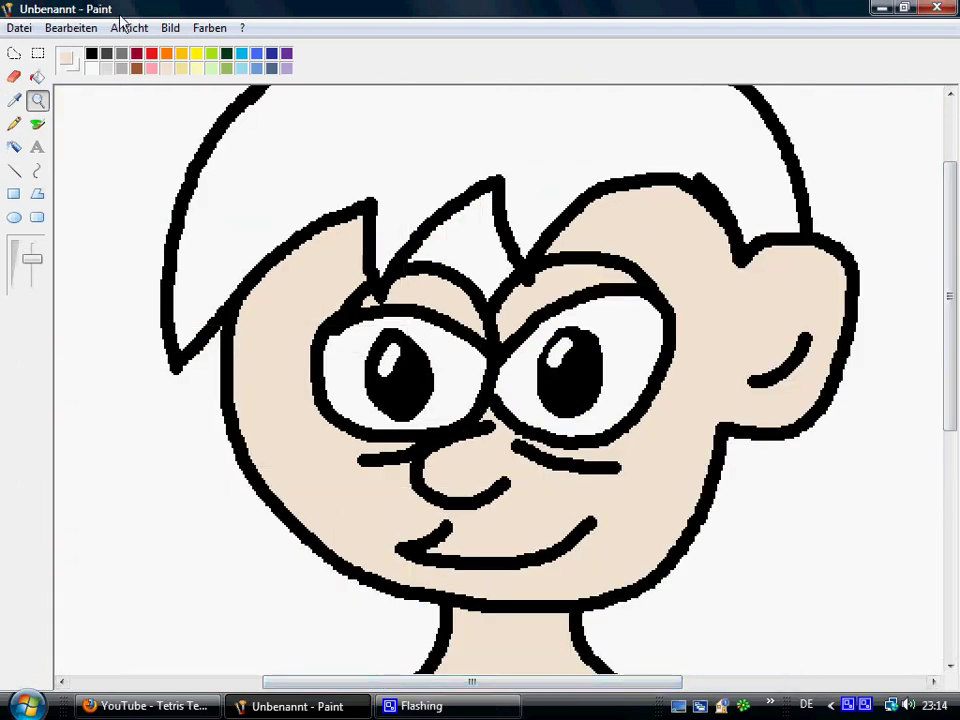
double_click(136, 68)
click(497, 455)
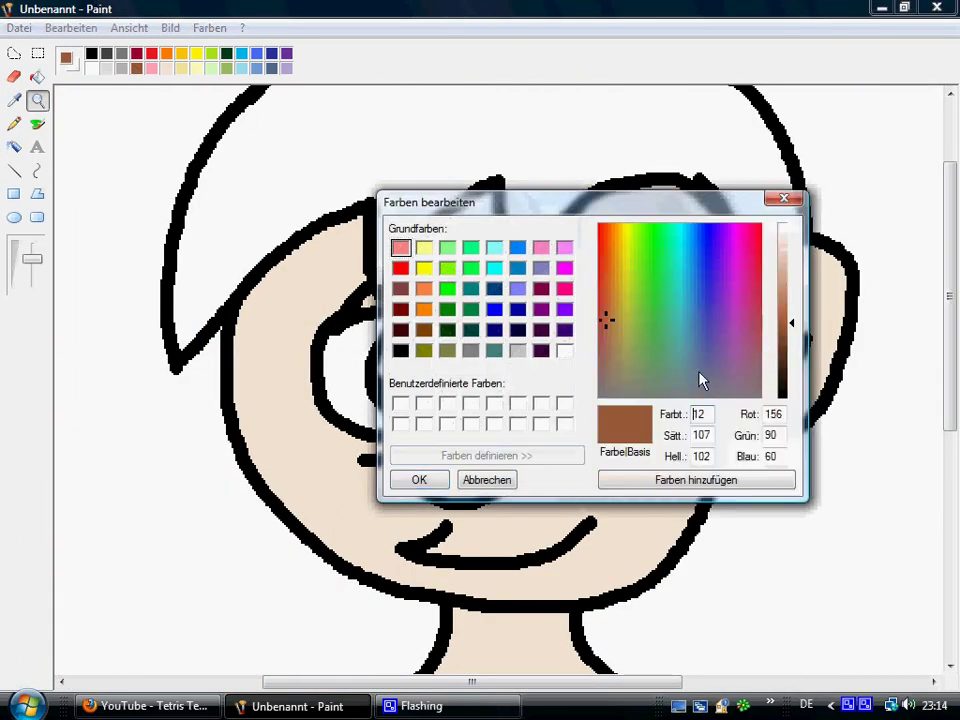
drag(793, 330, 793, 357)
click(419, 480)
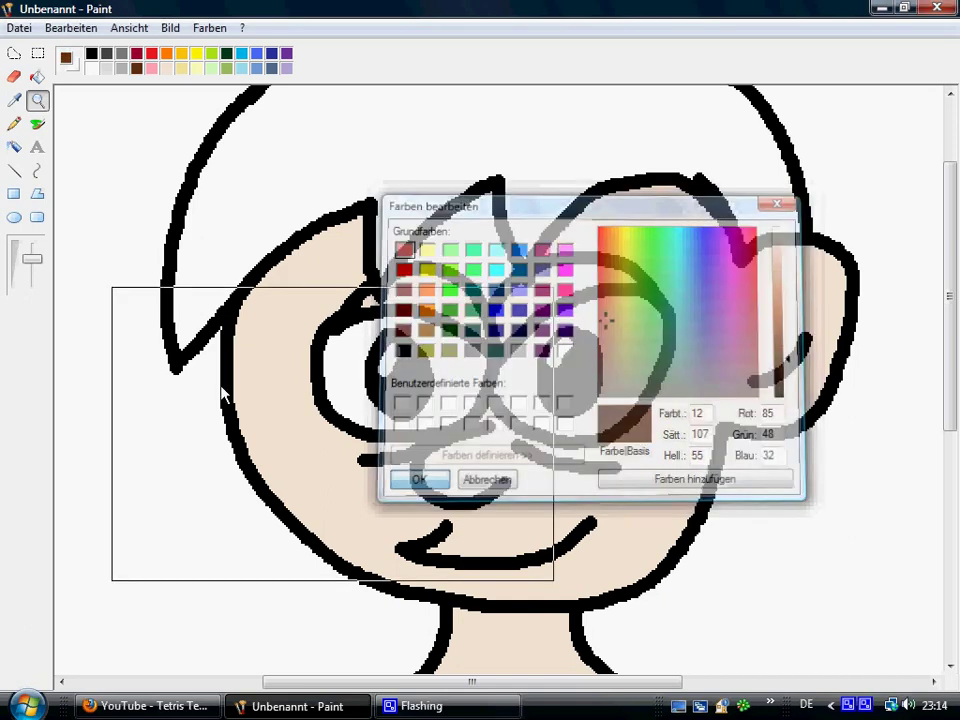
click(37, 77)
click(358, 168)
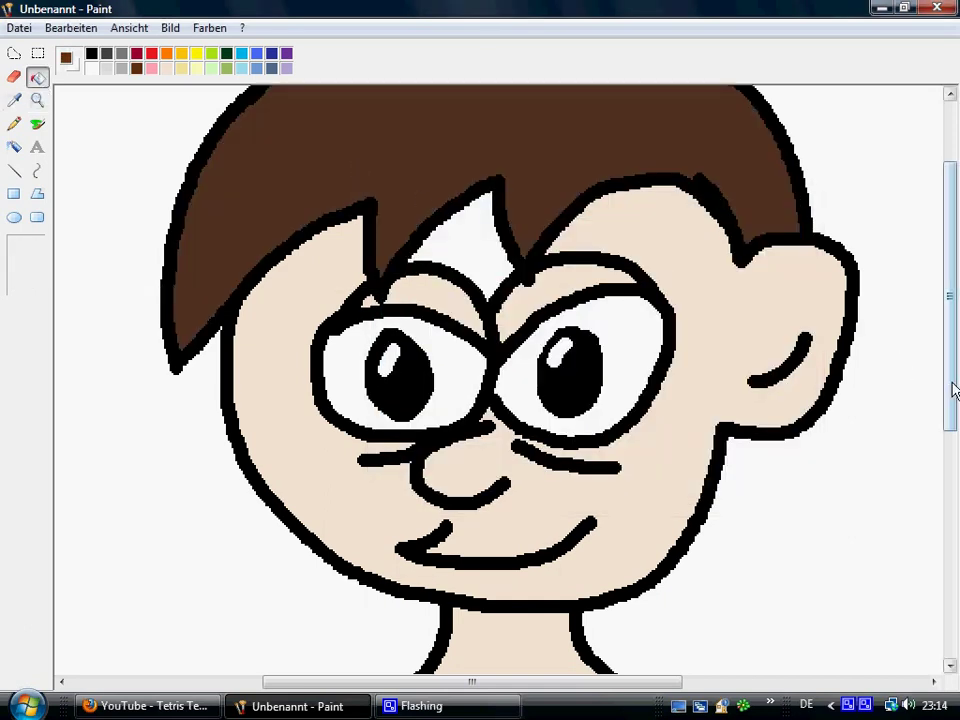
scroll(850, 325, up, 3)
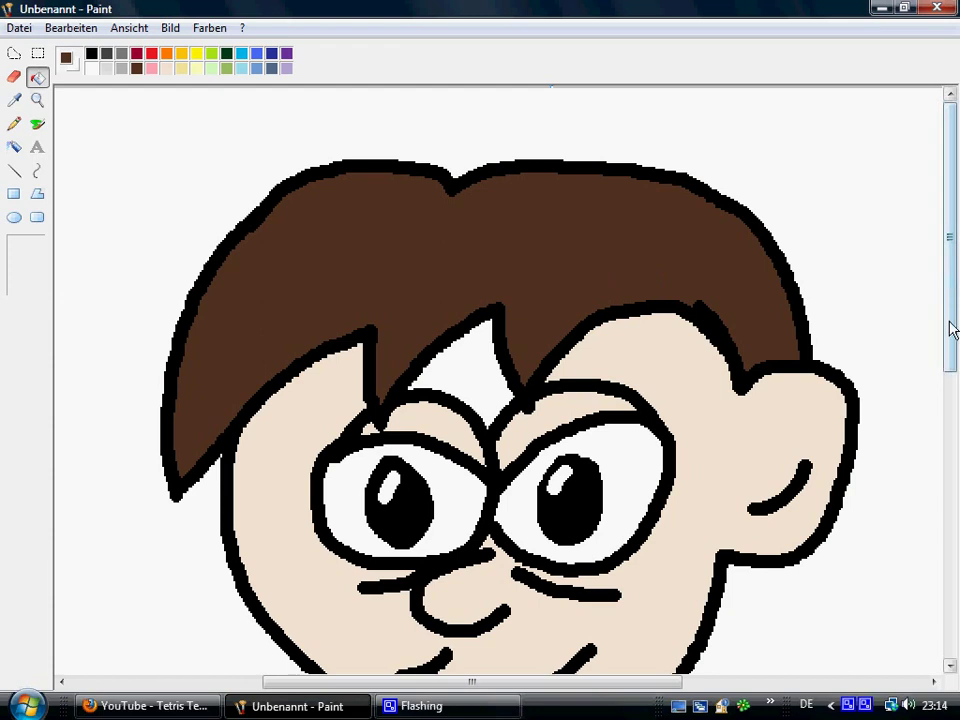
Step: Draw pointed hair strands with black brush strokes, one below the ear and one beneath the left side of the jaw
scroll(950, 326, down, 3)
click(37, 124)
click(91, 53)
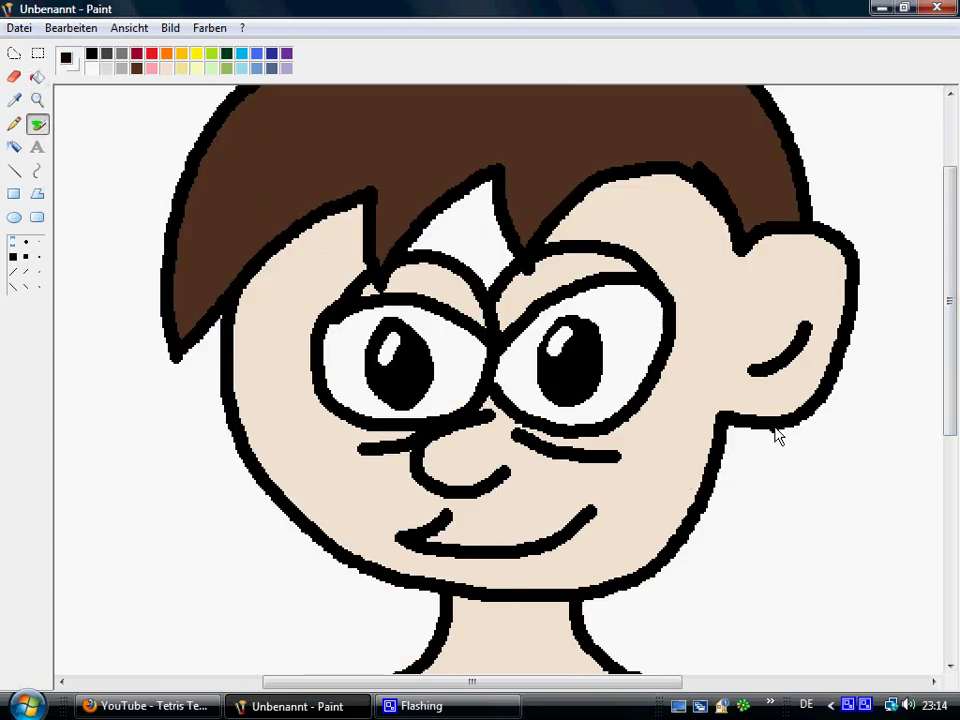
mouse_move(777, 435)
mouse_down()
mouse_move(750, 544)
mouse_move(720, 600)
mouse_move(714, 553)
mouse_move(698, 528)
mouse_up()
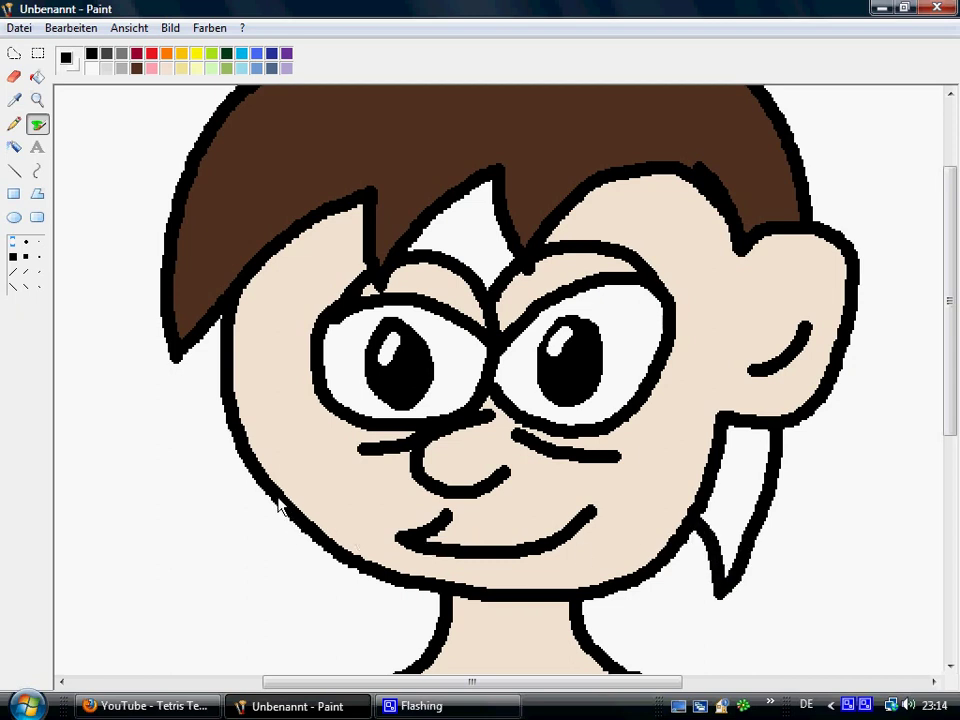
mouse_move(276, 500)
mouse_down()
mouse_move(309, 580)
mouse_move(336, 610)
mouse_move(365, 580)
mouse_up()
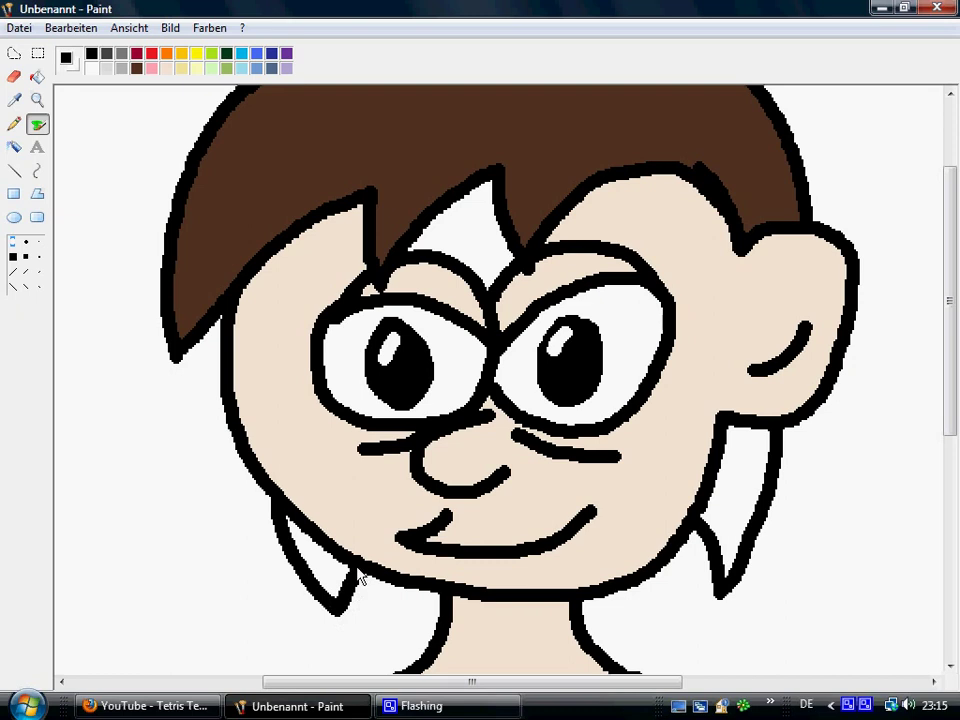
Step: Pick up the brown of the hair and fill both lower hair strands with it
click(14, 99)
click(251, 202)
click(37, 76)
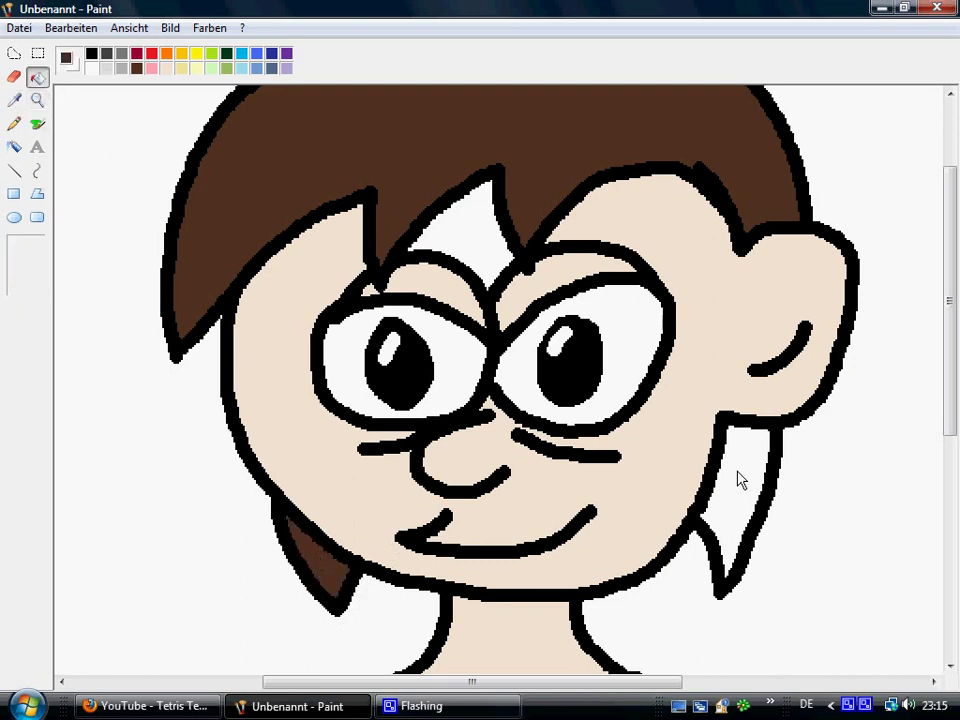
Step: Pick up the skin tone from the face and fill the white forehead patch between the fringe points
drag(953, 390, 955, 338)
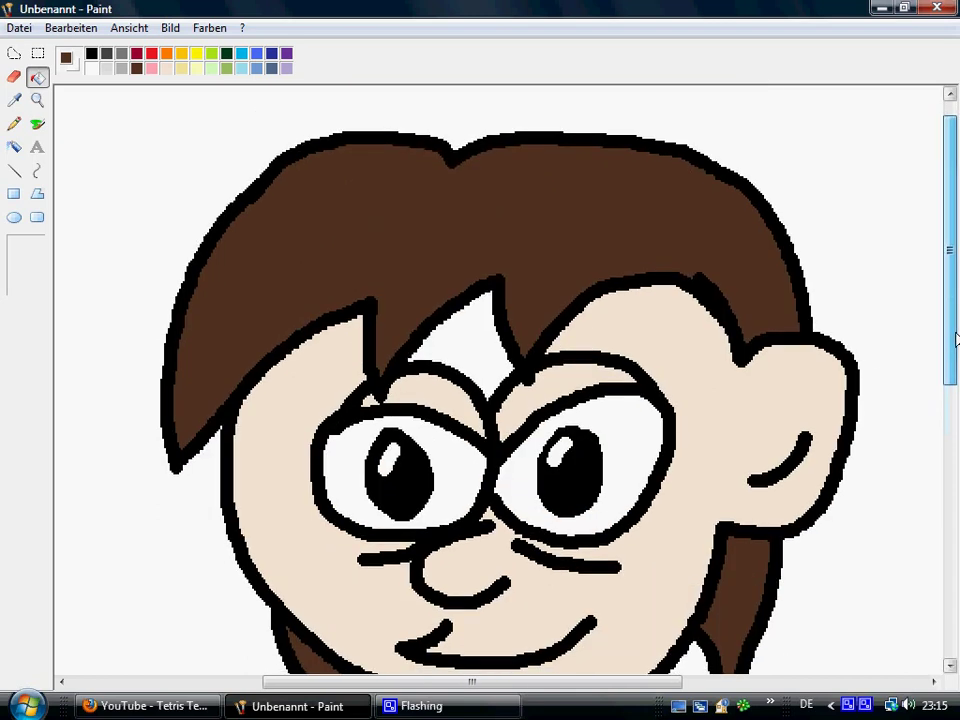
click(14, 99)
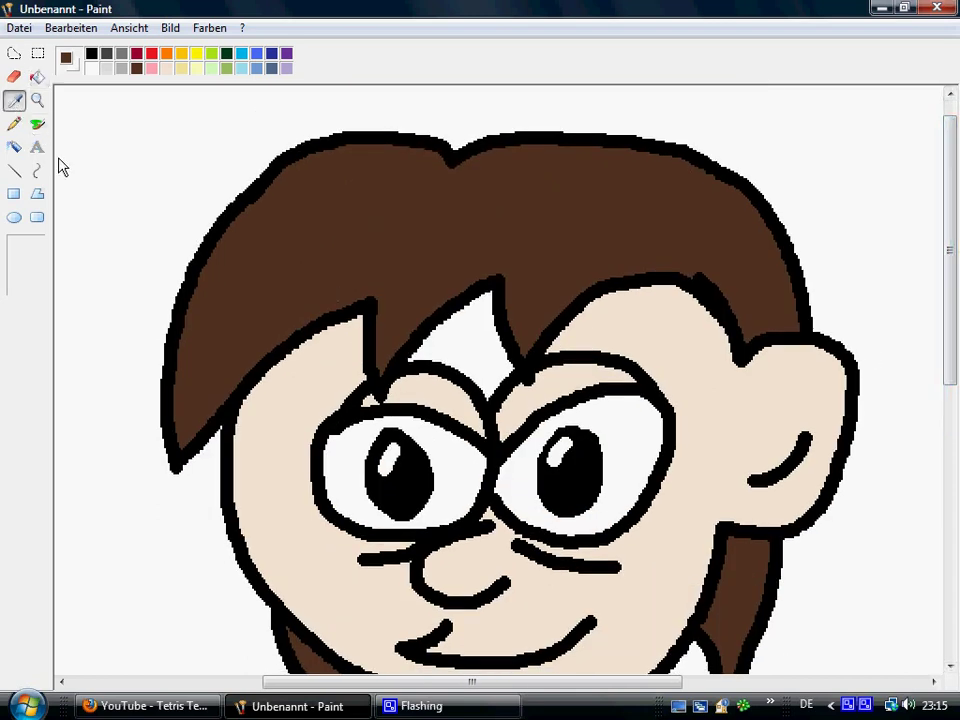
click(282, 408)
click(476, 339)
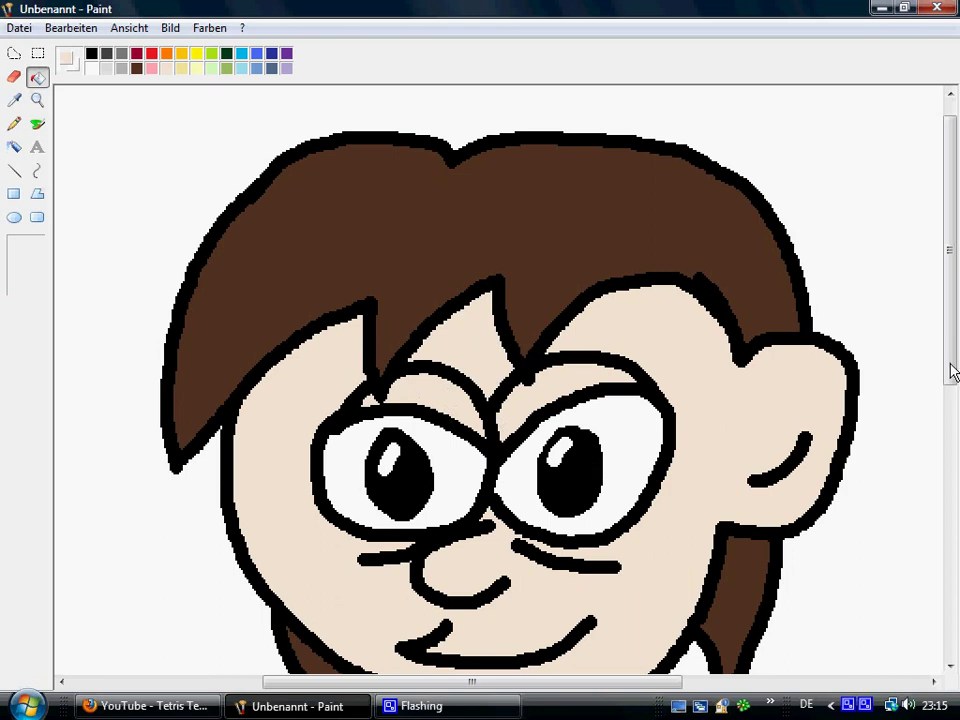
drag(953, 372, 949, 497)
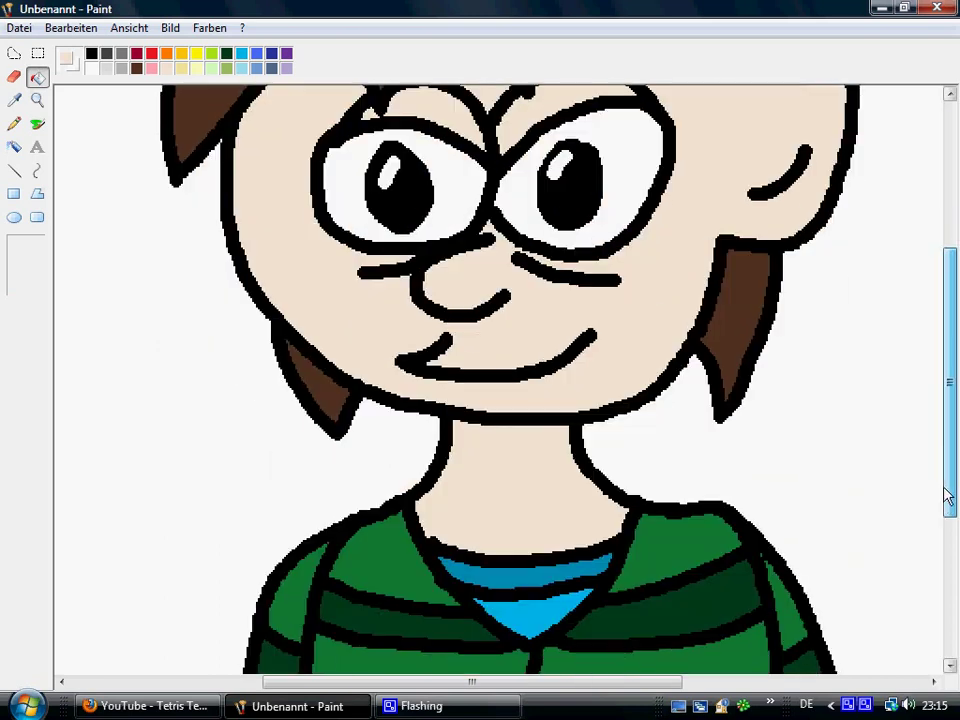
click(38, 101)
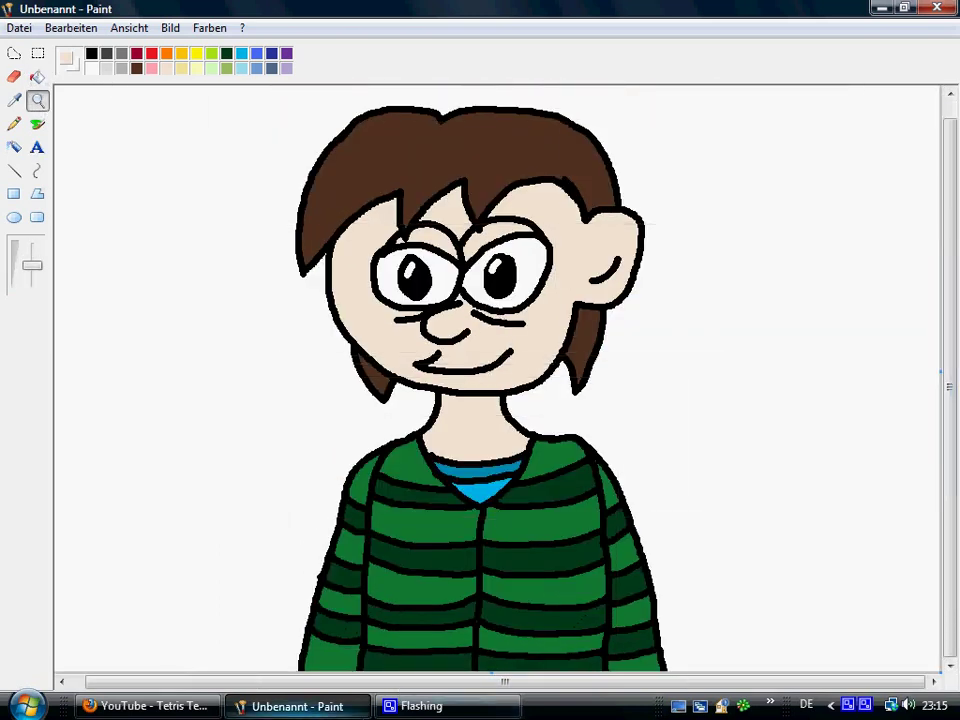
click(195, 709)
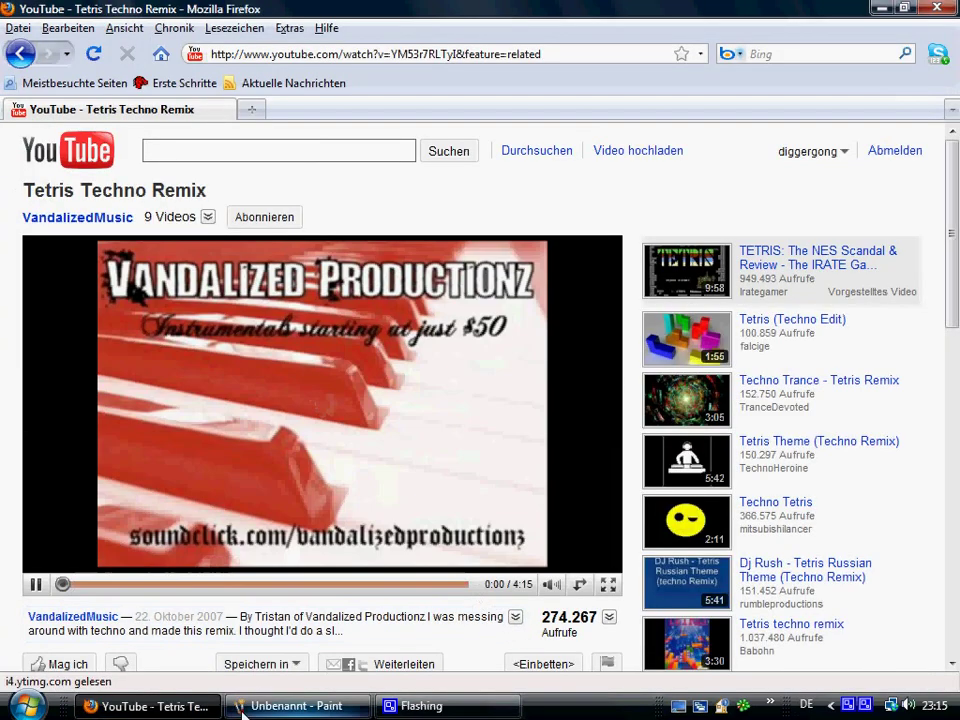
click(243, 708)
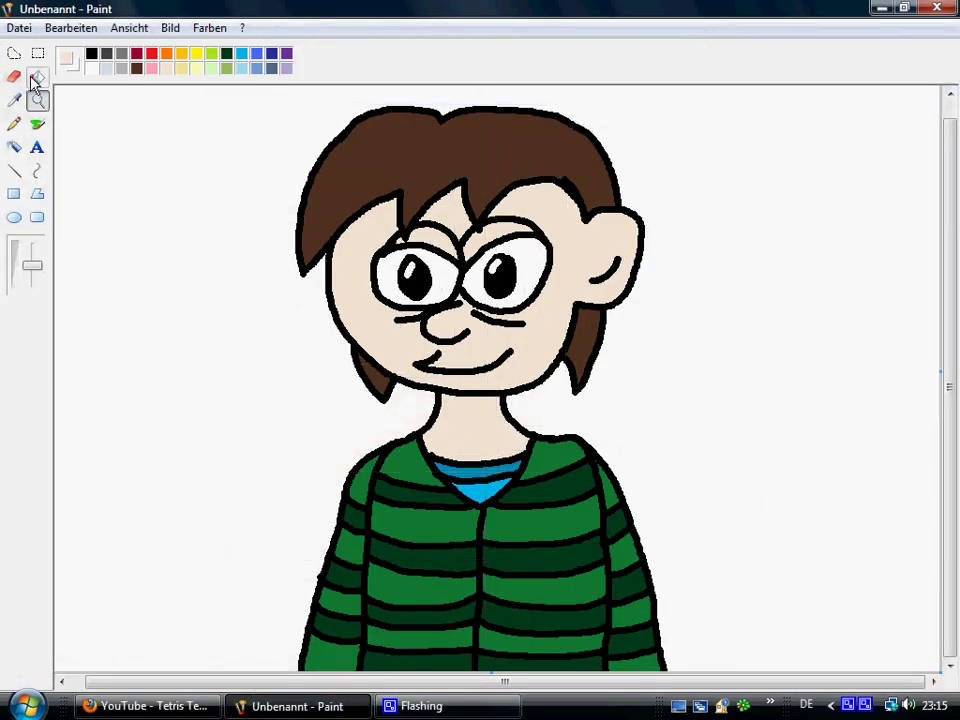
Step: Add the black text "Das" in the empty area to the left of the hair
click(37, 124)
click(91, 53)
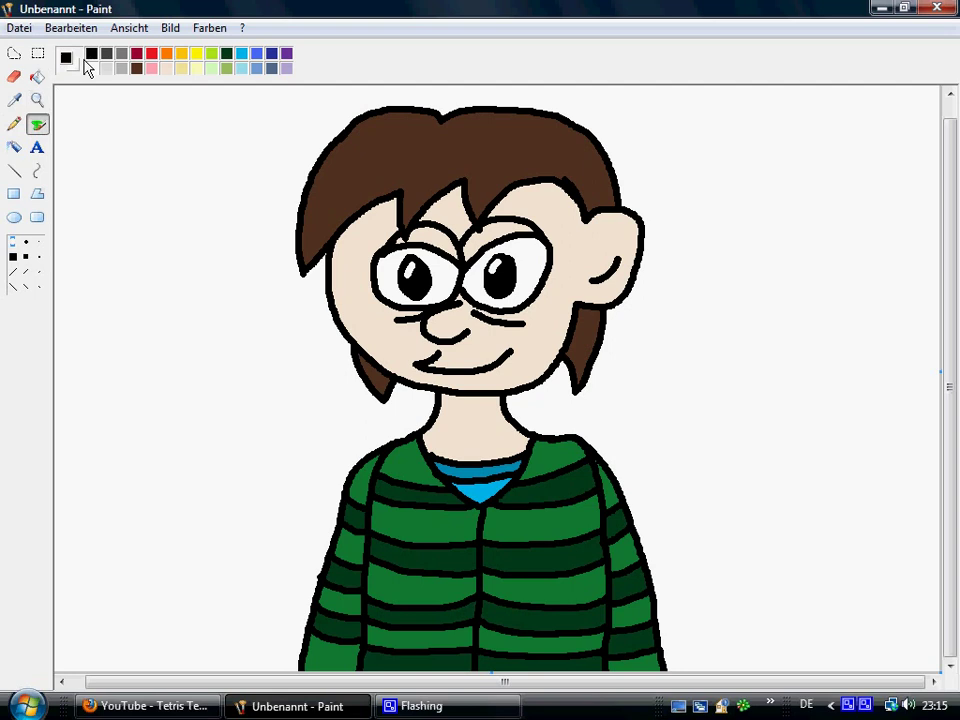
click(37, 149)
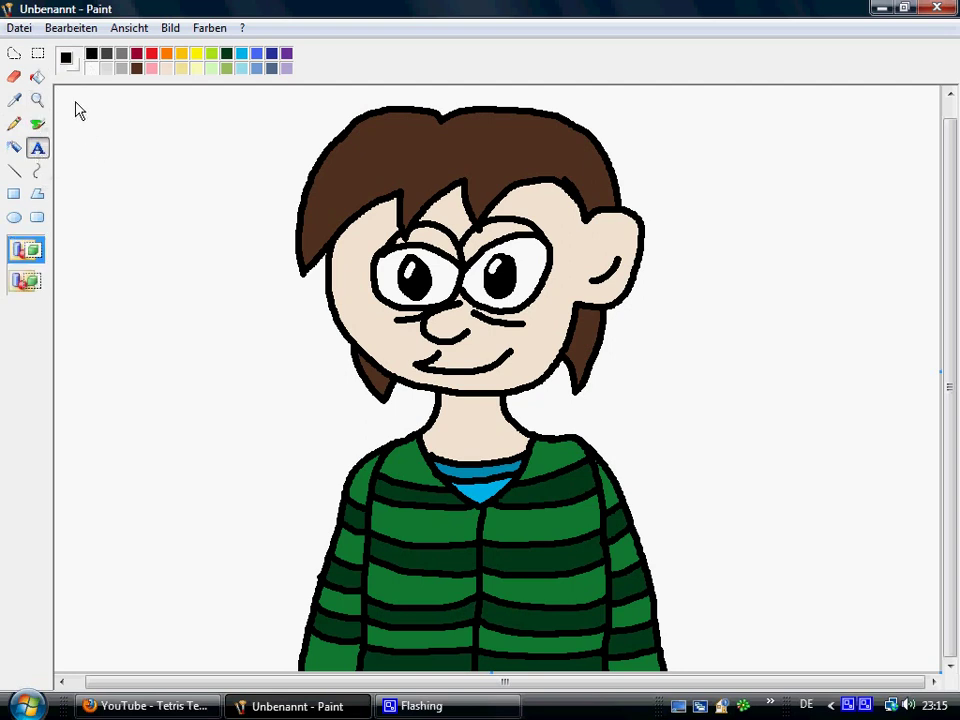
drag(74, 100, 277, 298)
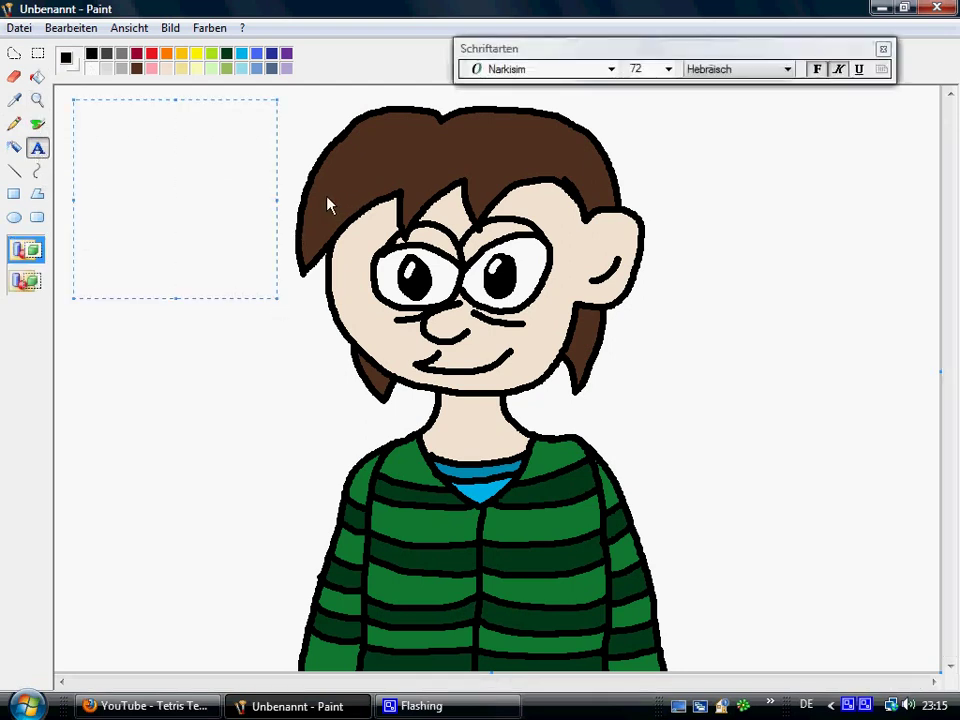
text(Das)
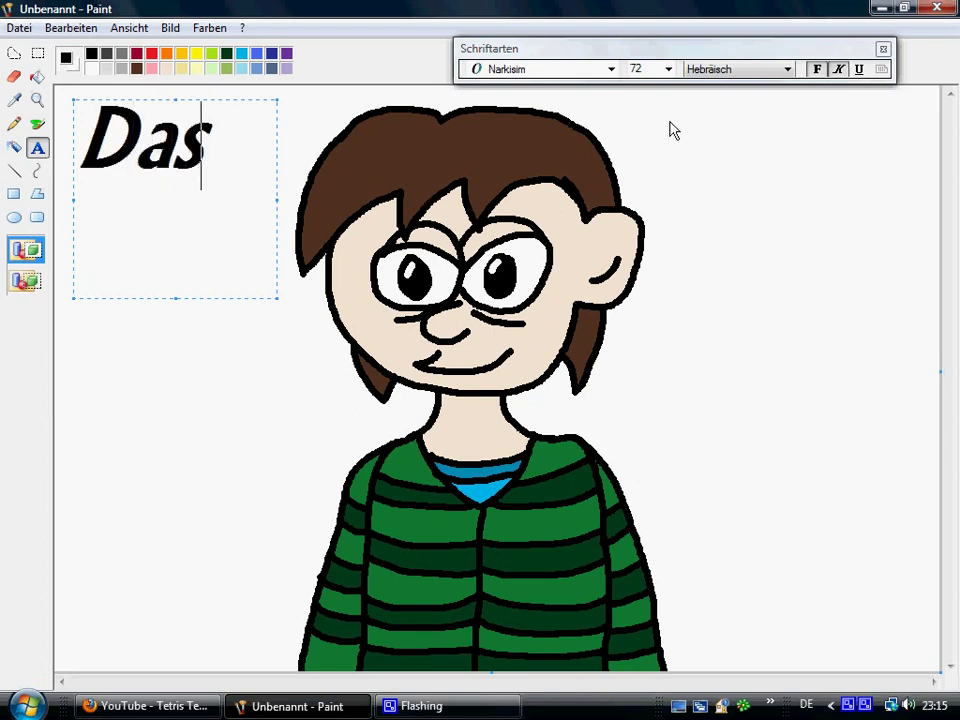
Step: Add the text "bin" to the right of the hair and "ich!" to the left of the chin
drag(656, 103, 903, 224)
text(bin)
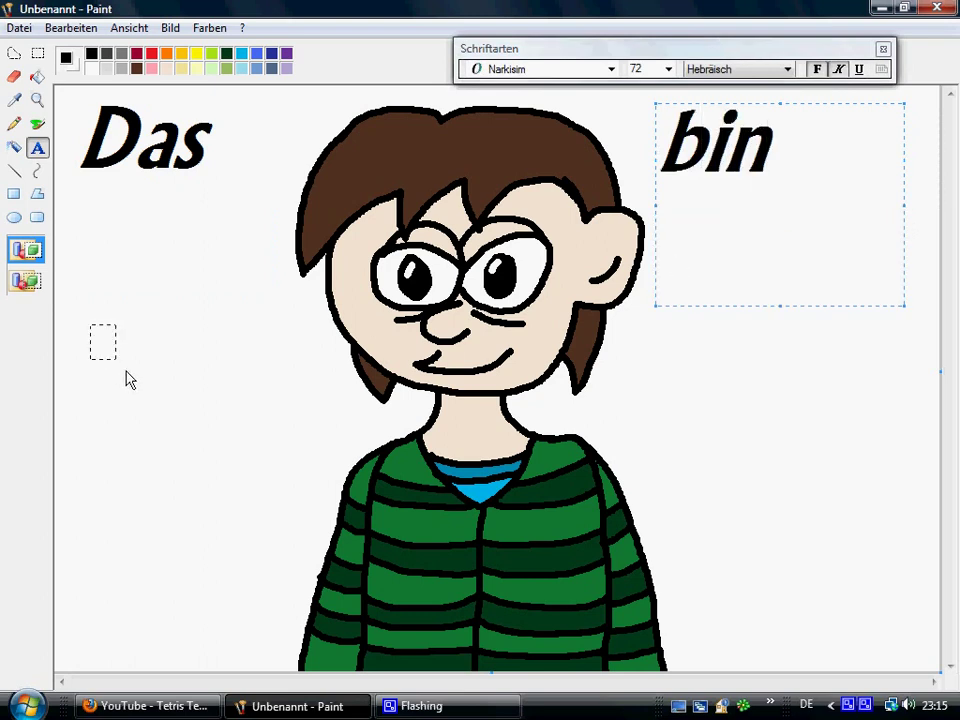
drag(290, 425, 291, 426)
text(ich)
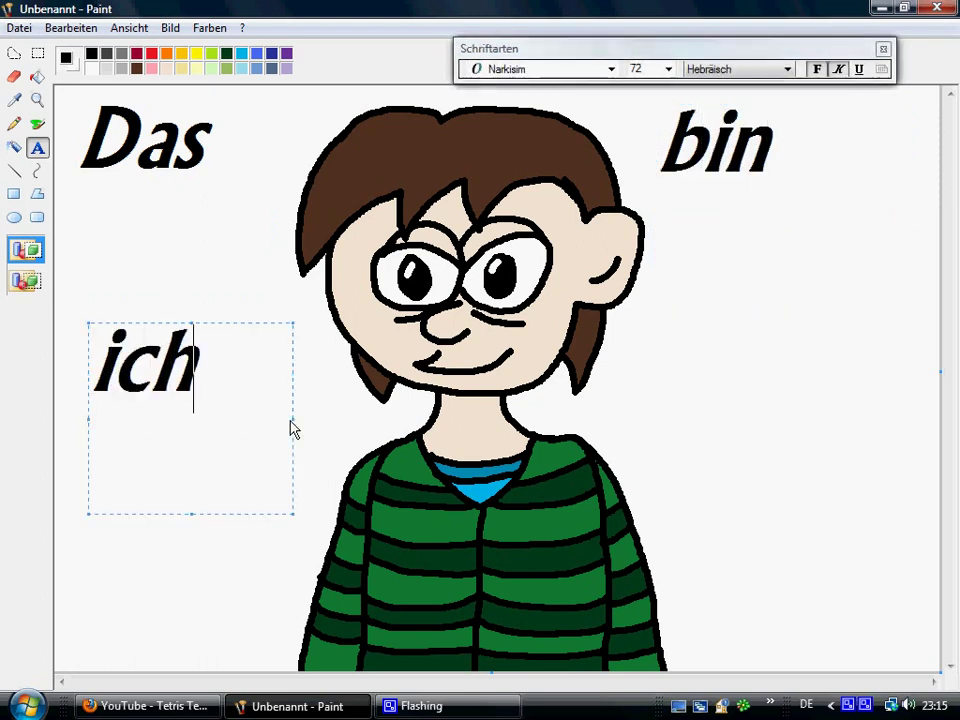
text(!)
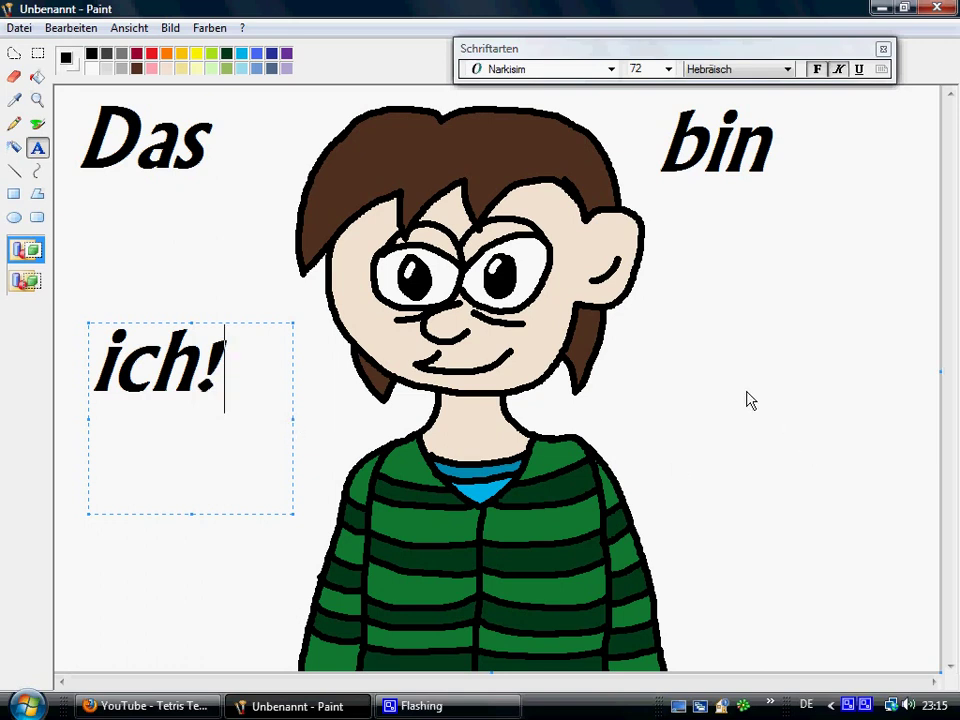
Step: Add the artist's nickname as text to the right of the chin and display the finished picture in full screen
drag(893, 435, 917, 428)
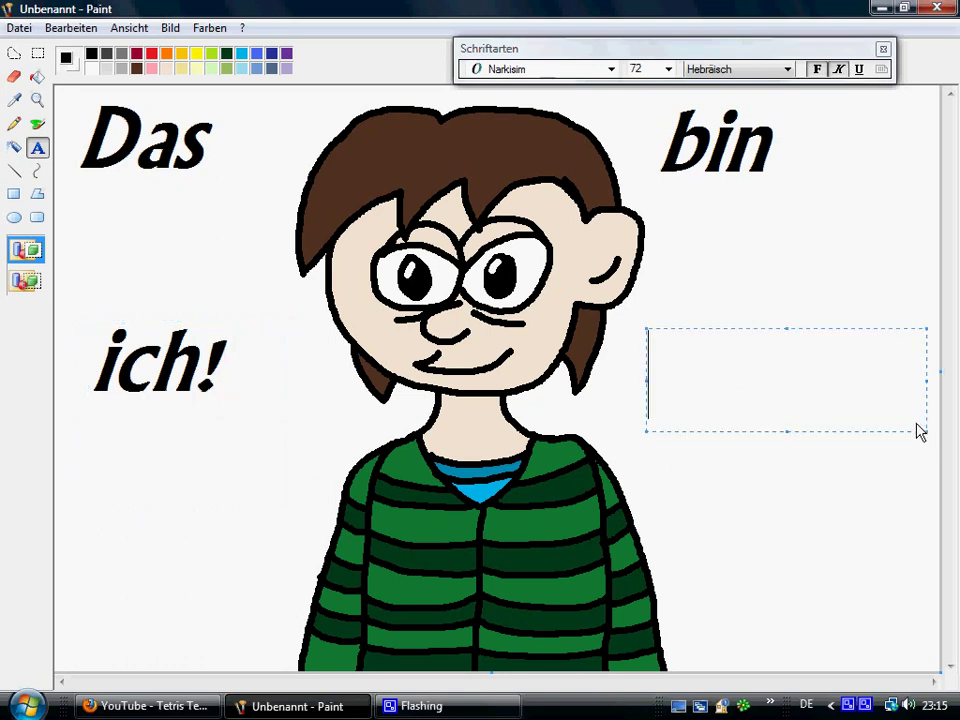
text(maddin)
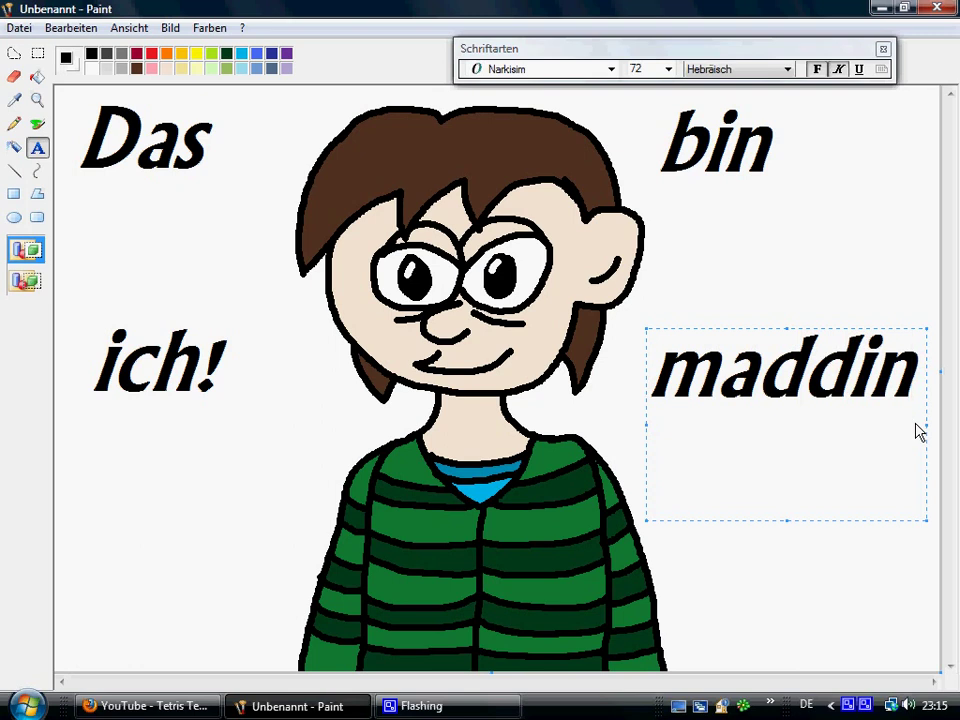
click(831, 616)
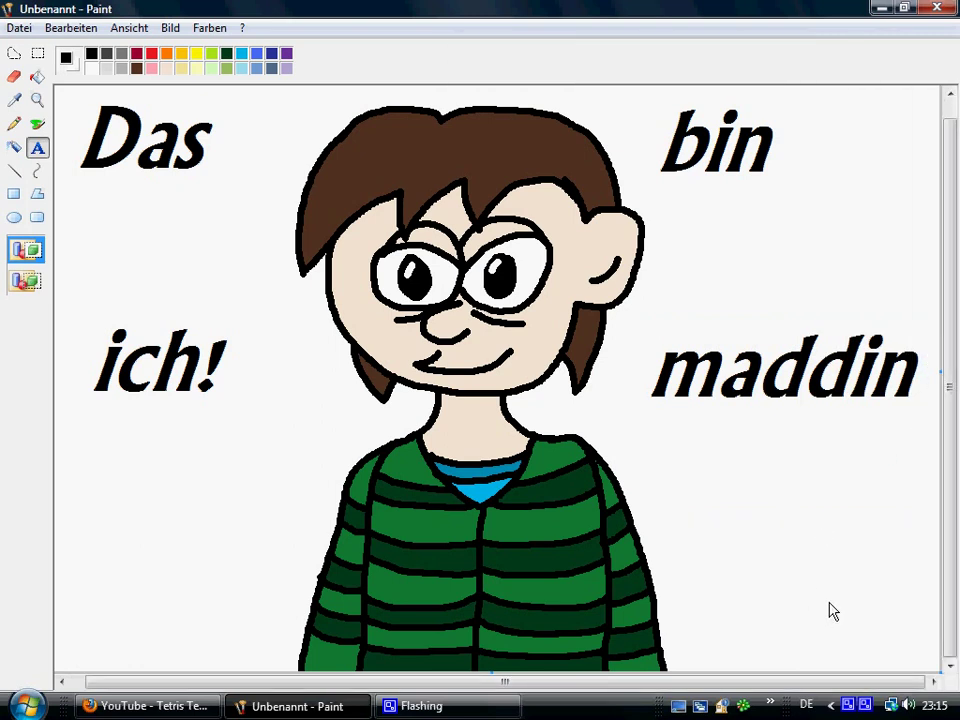
click(114, 28)
click(152, 164)
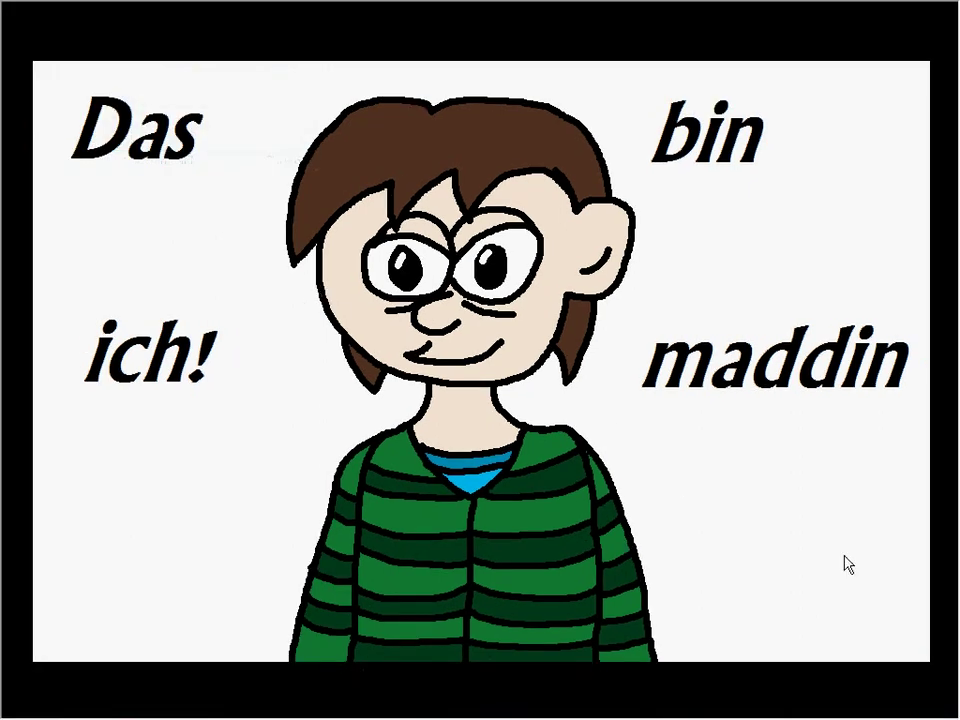